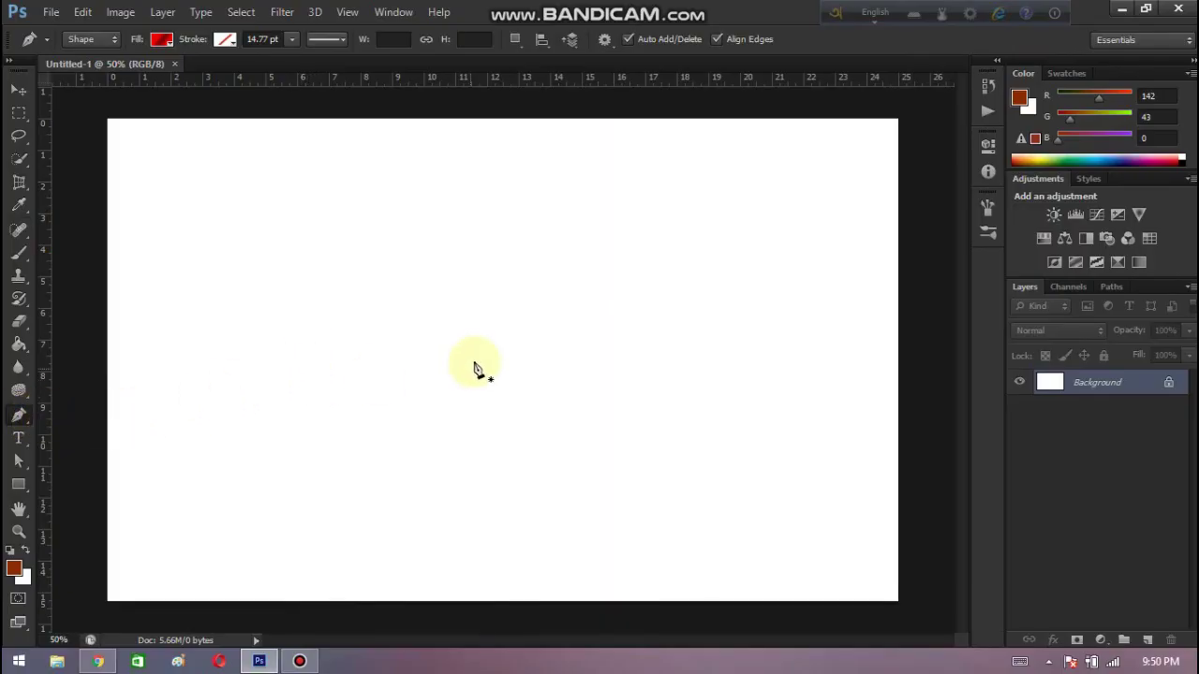
Step: Add an empty layer and give new shapes a red 90° radial gradient fill with no stroke
left_click(1145, 641)
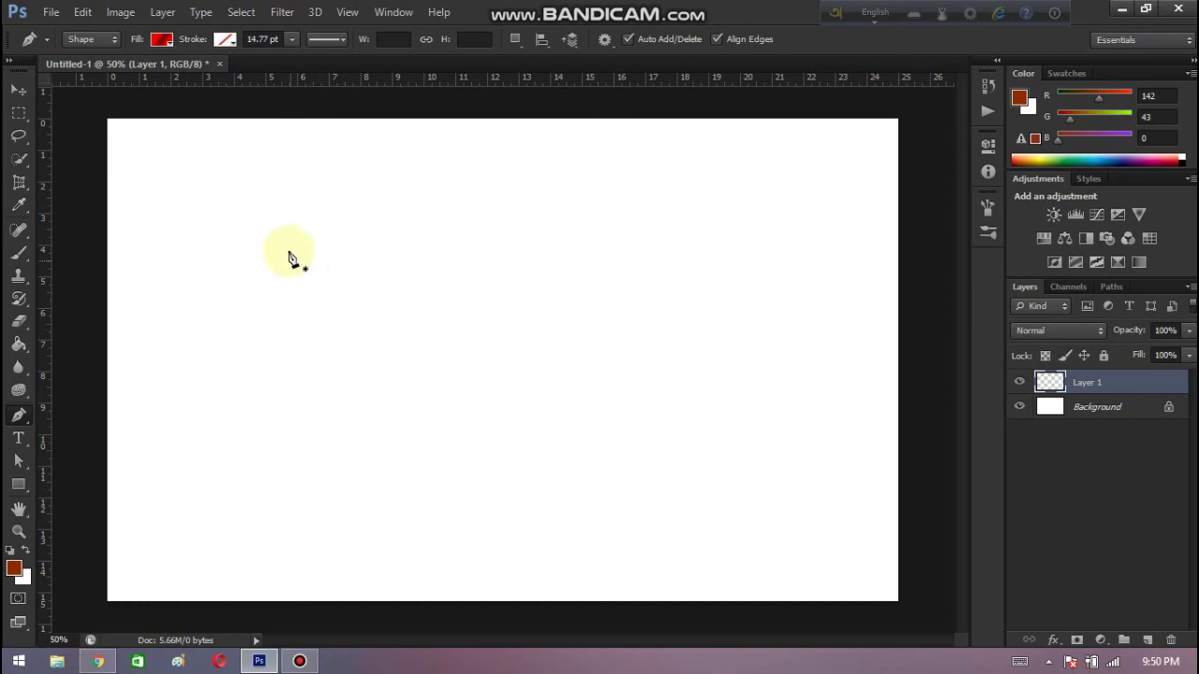
left_click(163, 40)
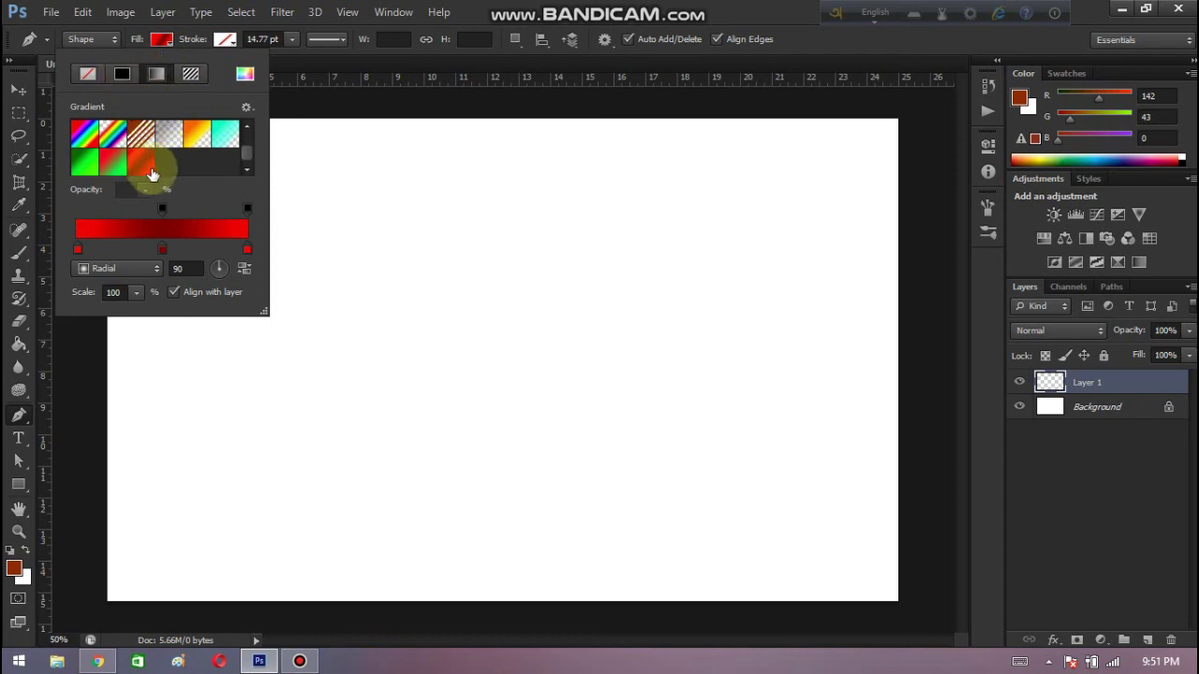
left_click(226, 40)
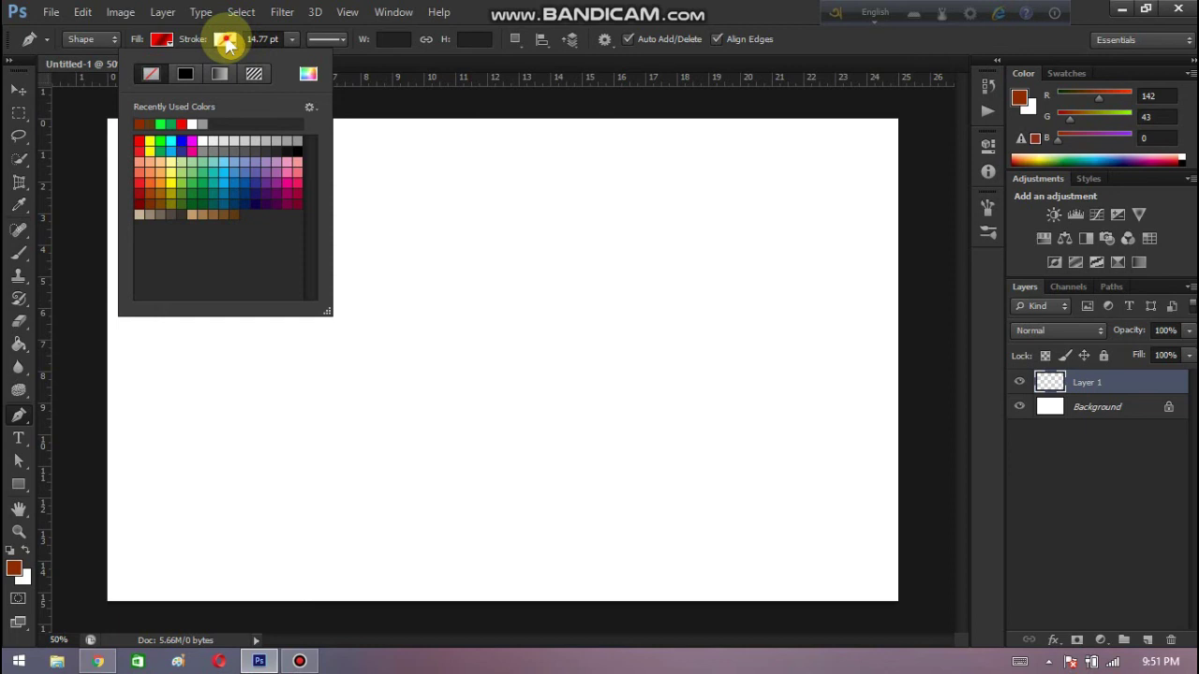
left_click(228, 42)
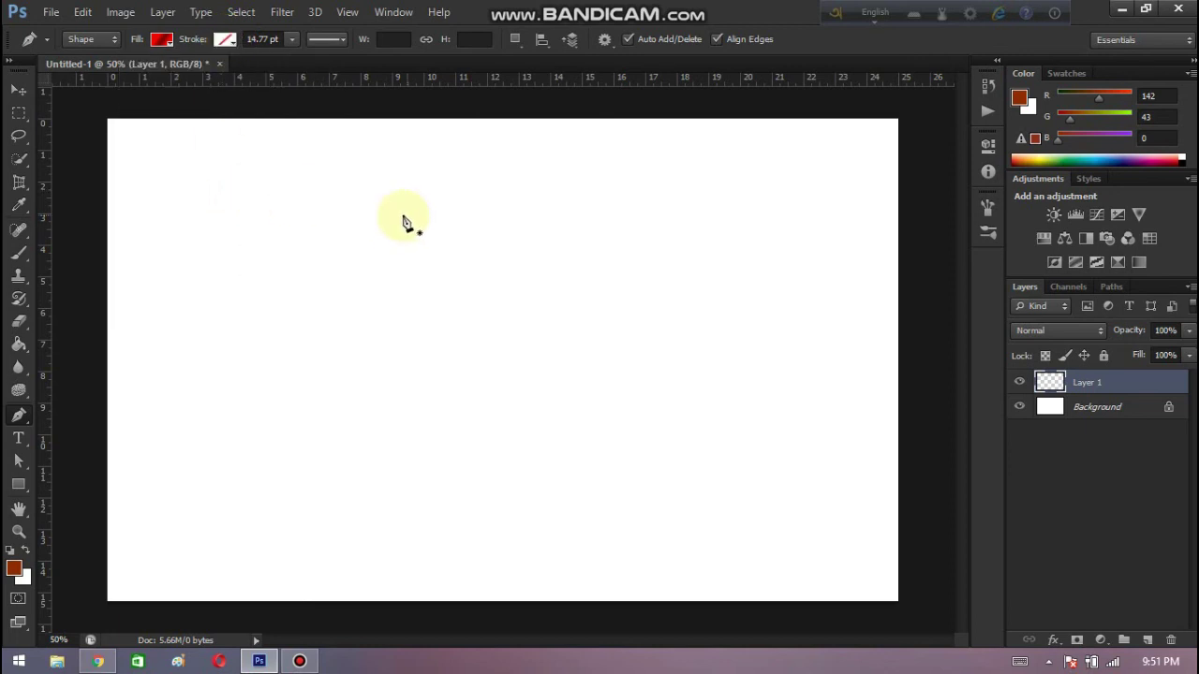
Step: Outline a pointed almond petal at the upper left with curved sides, closing it into a red gradient shape
left_click(270, 178)
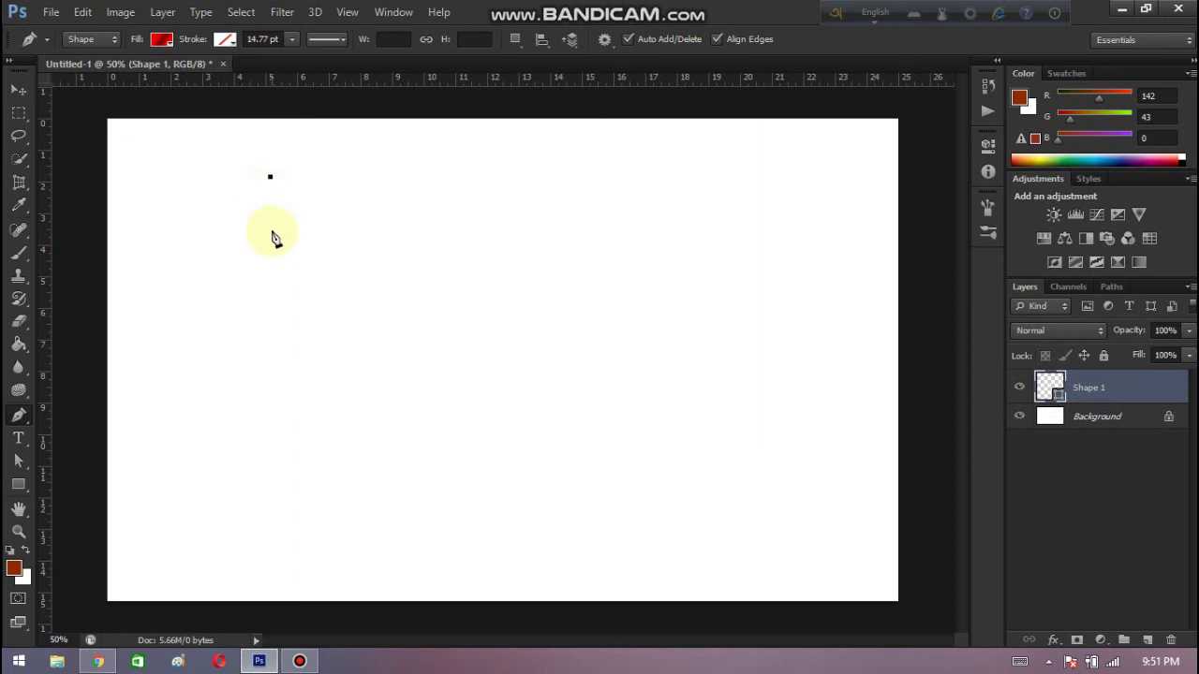
left_click(270, 264)
left_click_drag(269, 264, 306, 303)
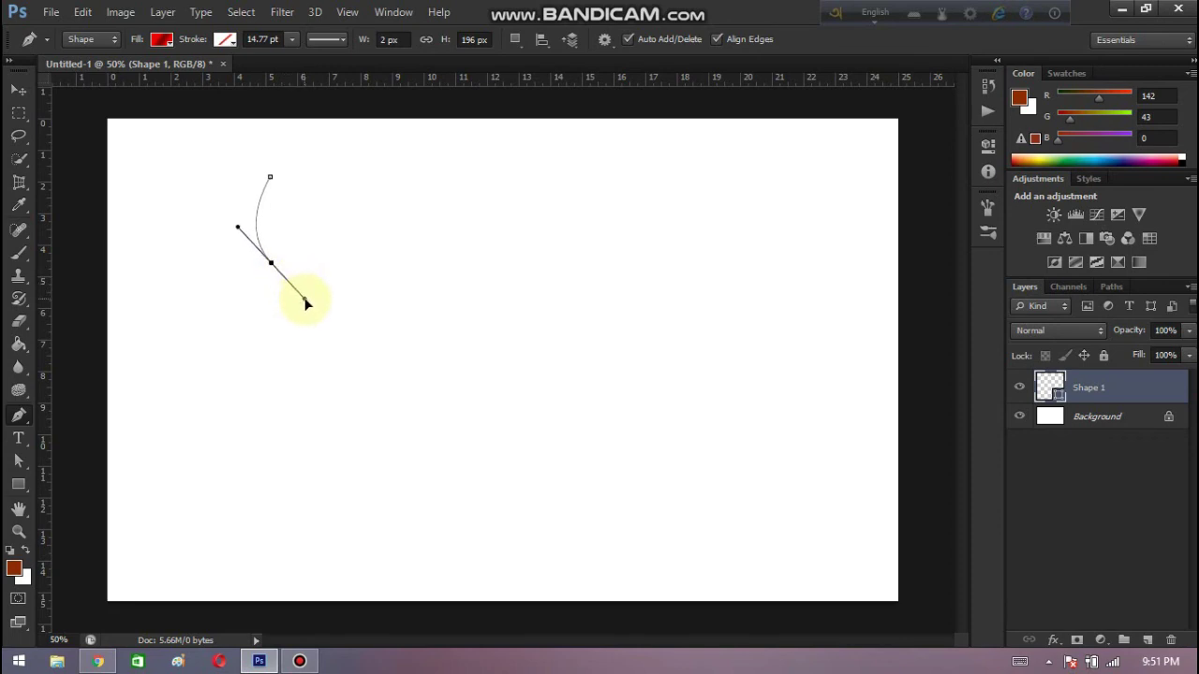
left_click_drag(306, 303, 315, 309)
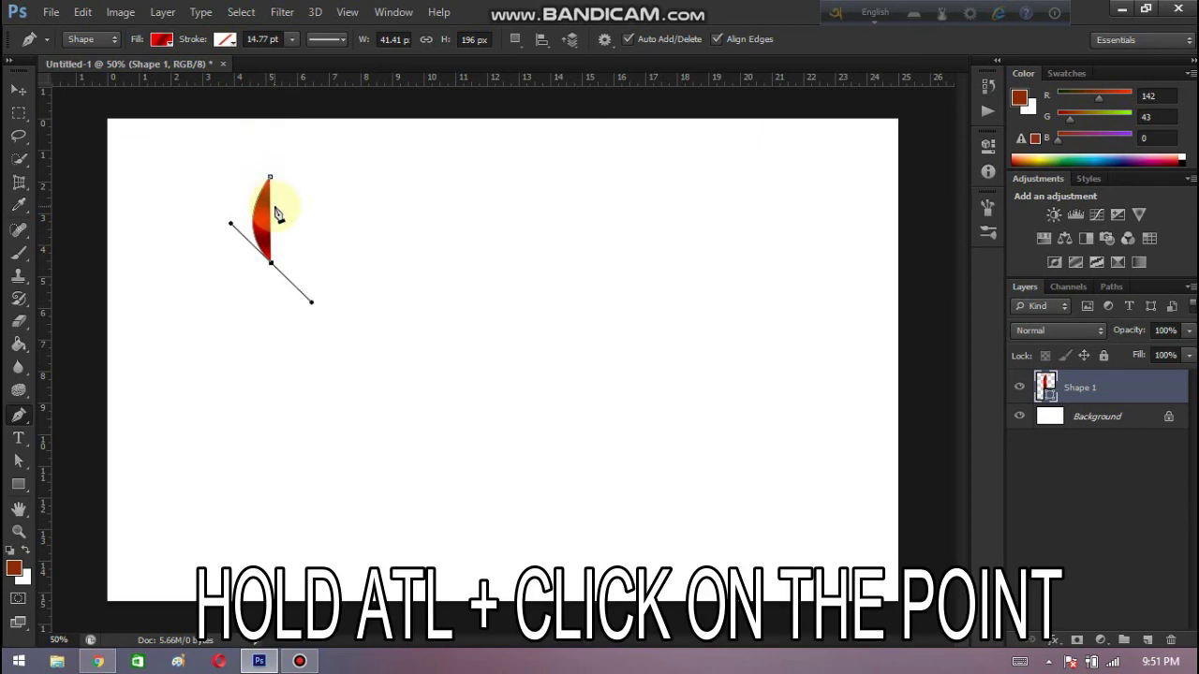
left_click(271, 265, "alt")
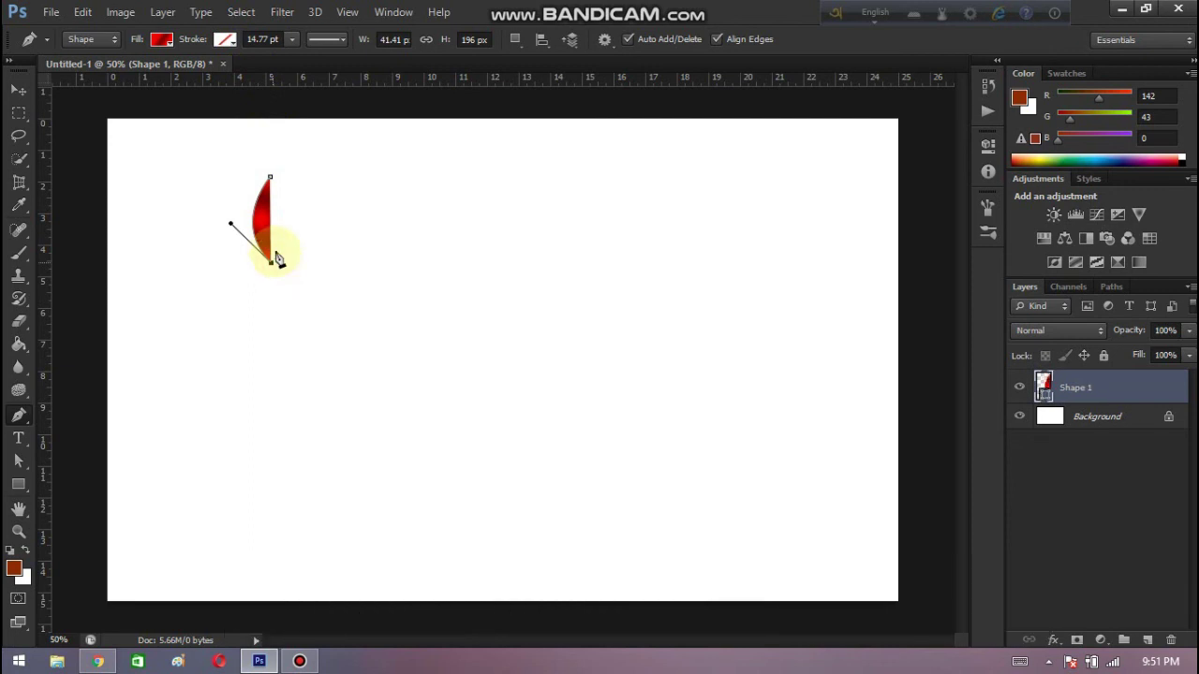
left_click_drag(276, 255, 270, 178)
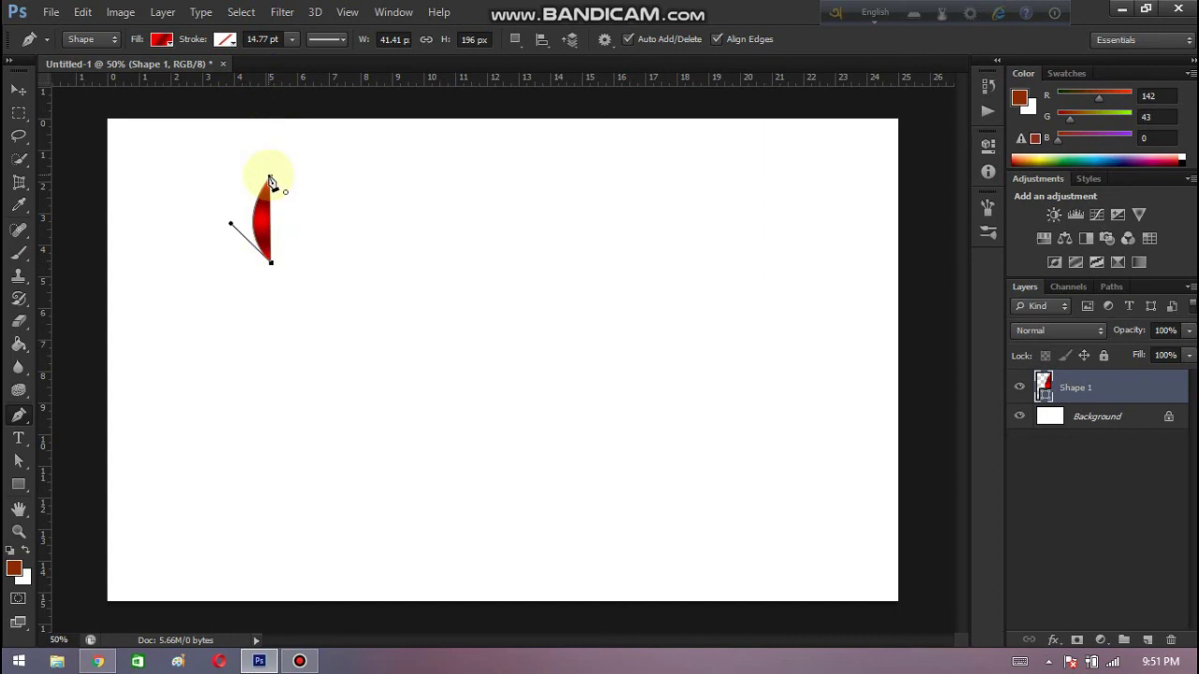
left_click(269, 179)
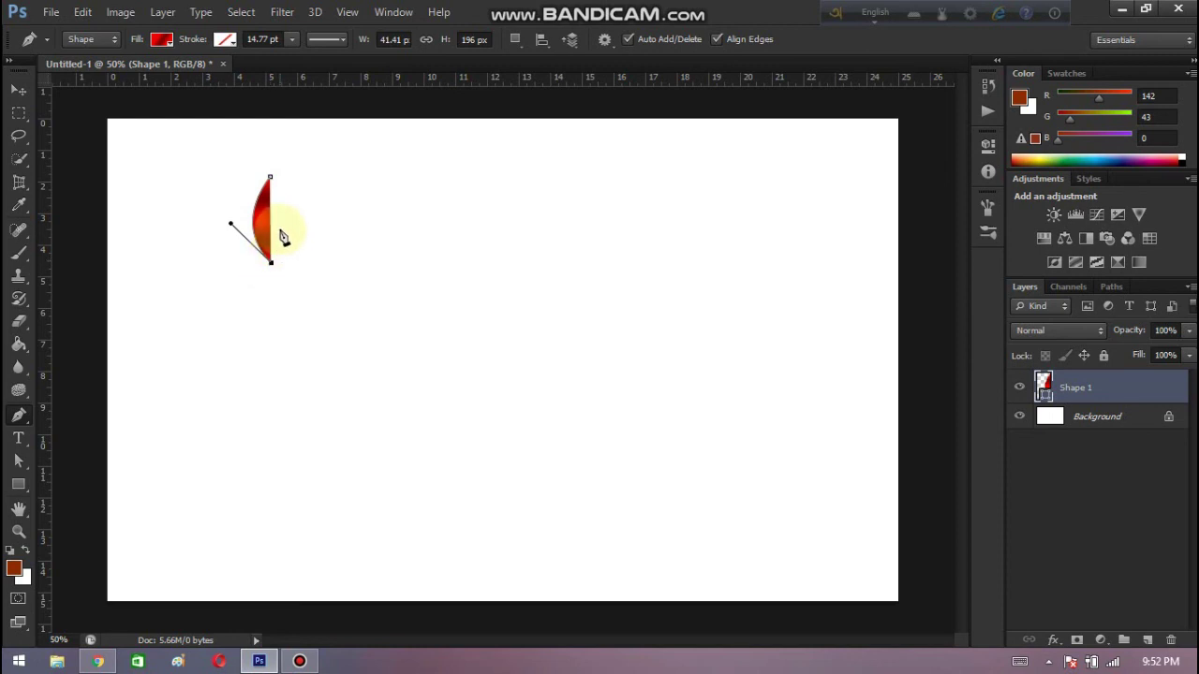
left_click(269, 178)
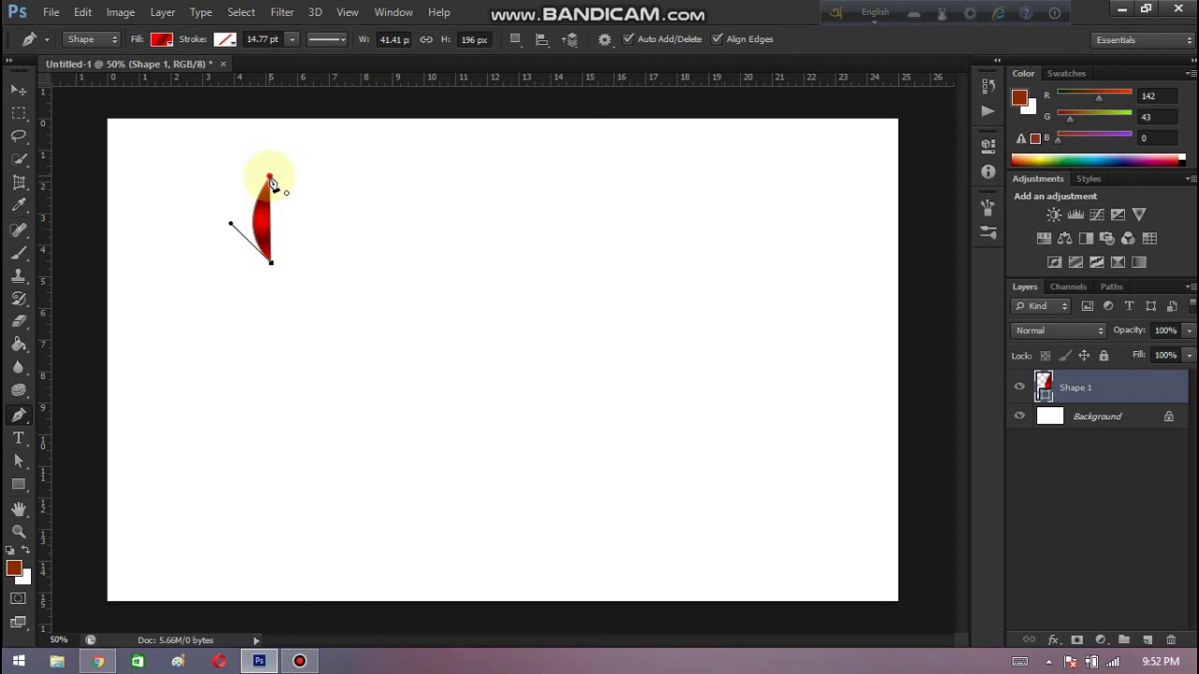
left_click_drag(269, 178, 228, 138)
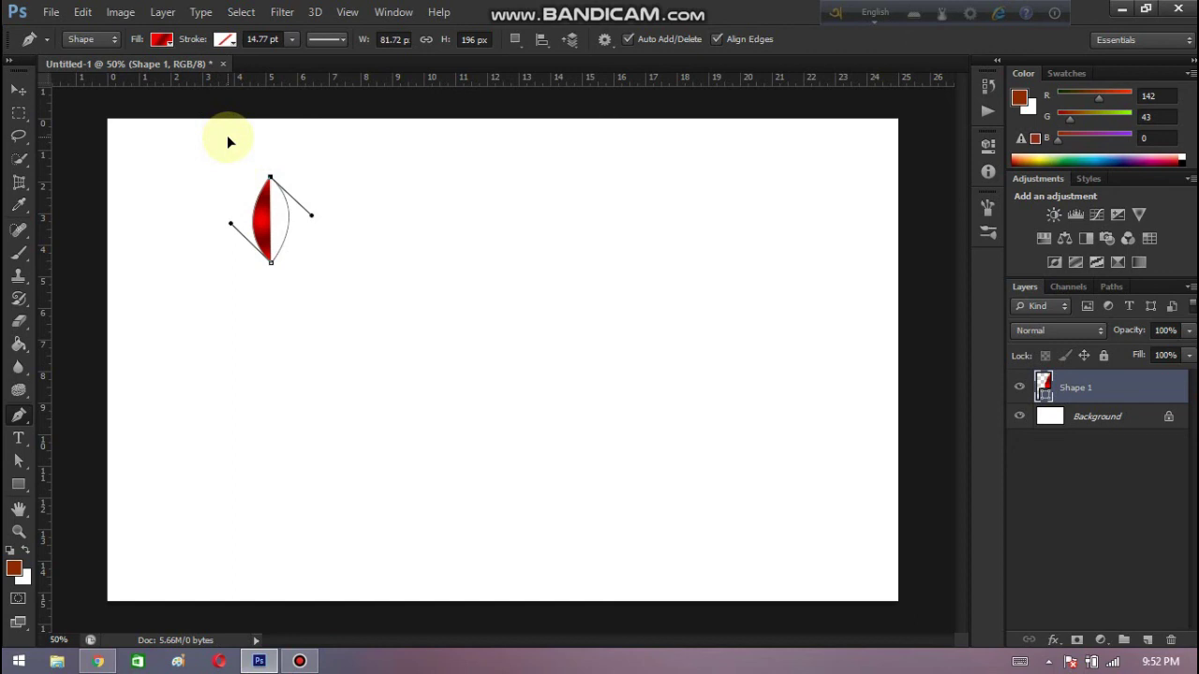
key("Return")
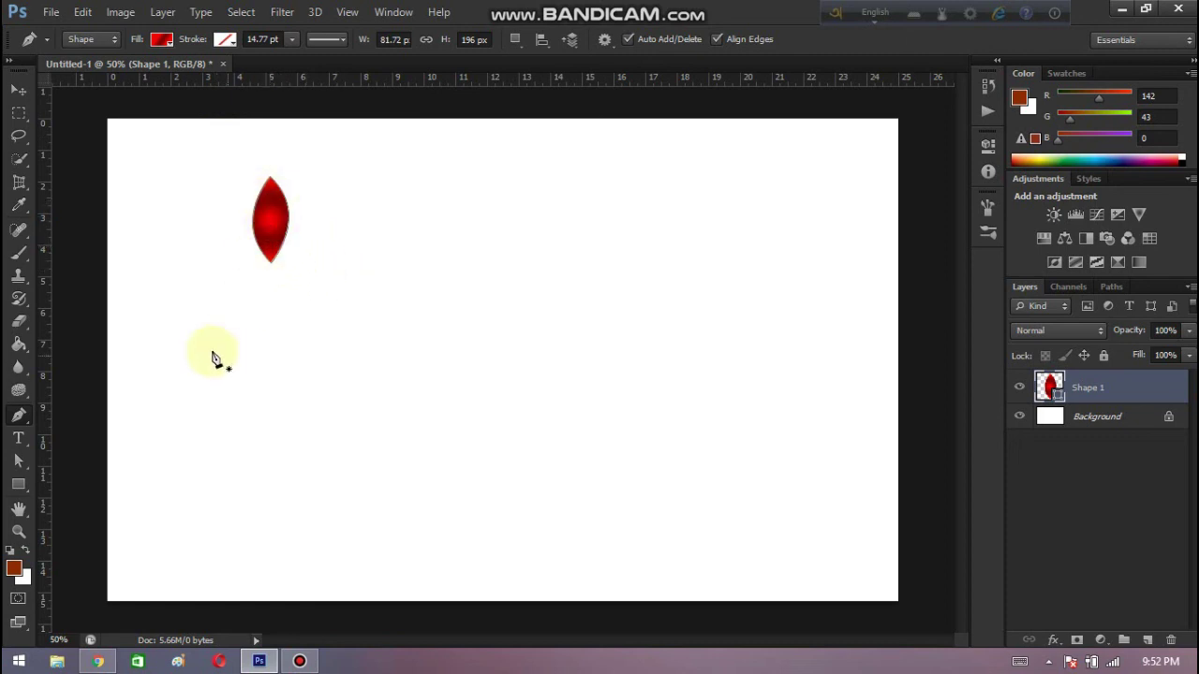
Step: Rasterize the petal shape and desaturate its top with a smaller Sponge brush
left_click(20, 396)
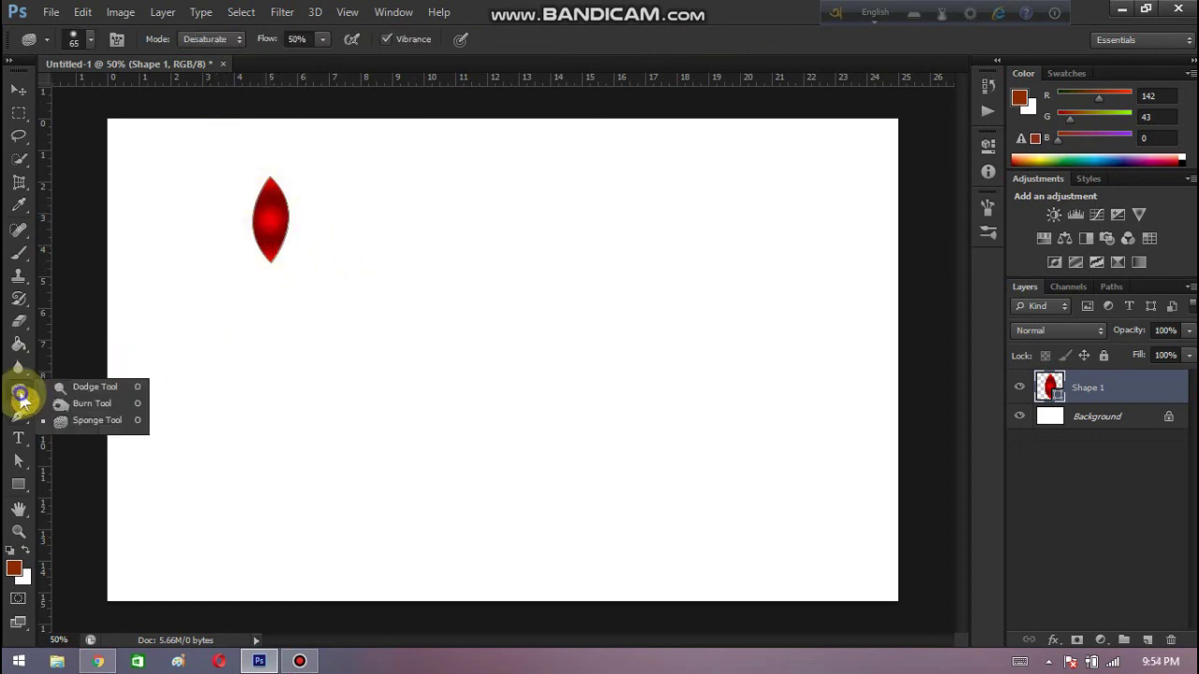
left_click(100, 422)
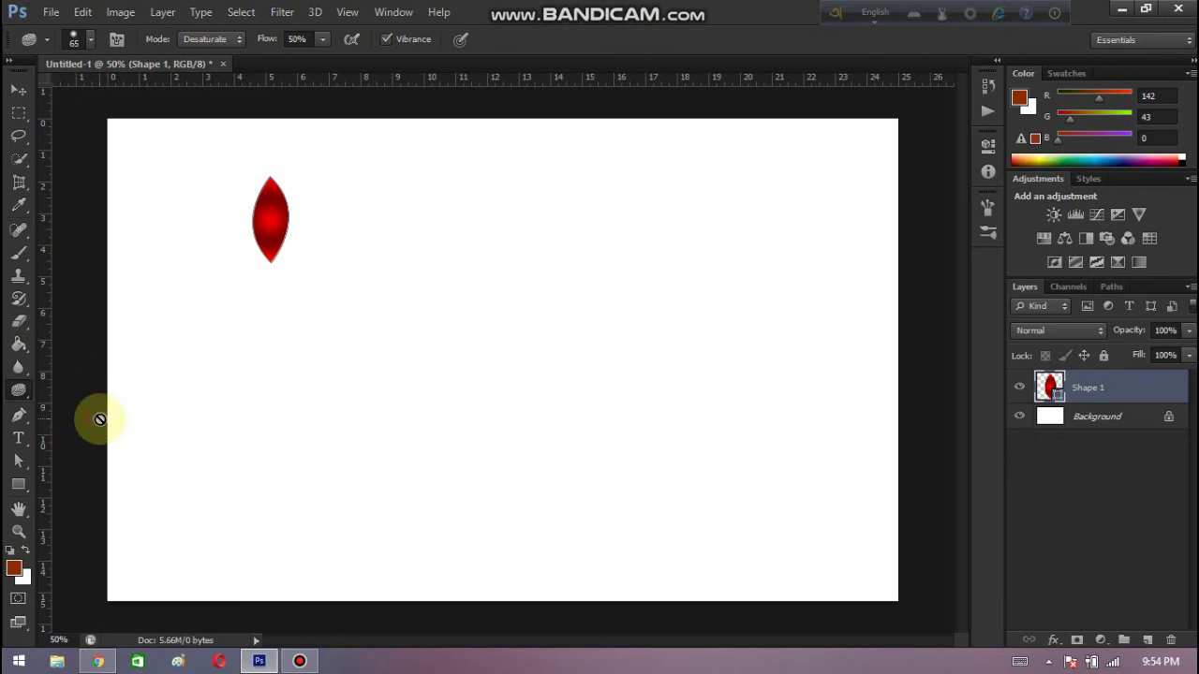
left_click(265, 234)
key("Return")
key("bracketleft")
left_click_drag(270, 235, 271, 205)
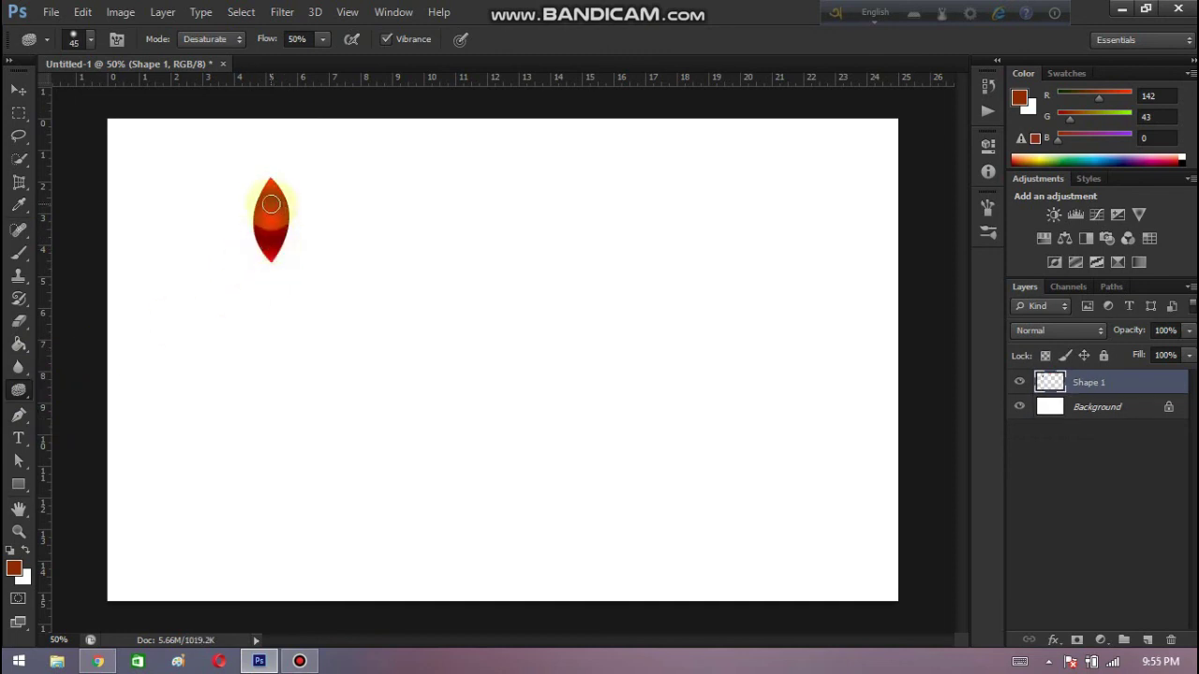
Step: Burn the petal's centre darker, then undo a lightening stroke at its bottom
left_click_drag(19, 390, 92, 404)
left_click_drag(271, 220, 269, 239)
mouse_move(18, 389)
left_mouse_down()
mouse_move(97, 418)
mouse_move(94, 386)
left_mouse_up()
left_click_drag(270, 224, 267, 241)
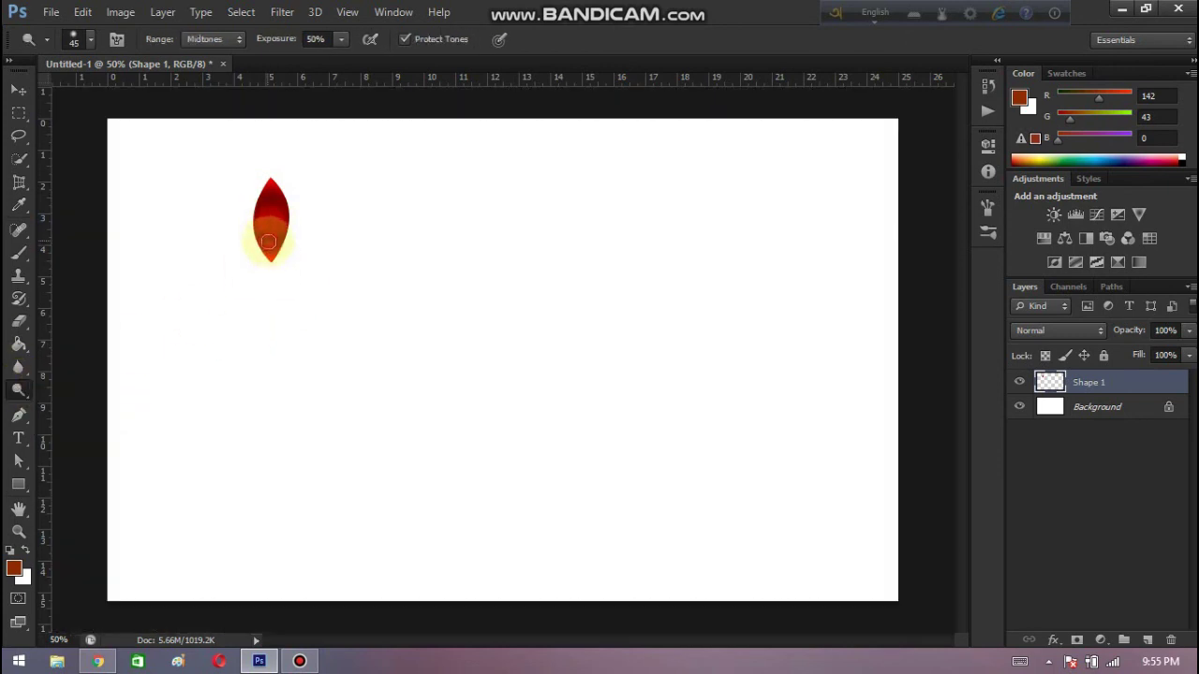
key("ctrl+z")
Step: Try lightening the petal's right side with a smaller brush, then undo it
left_click(75, 39)
left_click_drag(83, 93, 76, 94)
left_click(91, 39)
left_click_drag(281, 225, 295, 231)
key("ctrl+z")
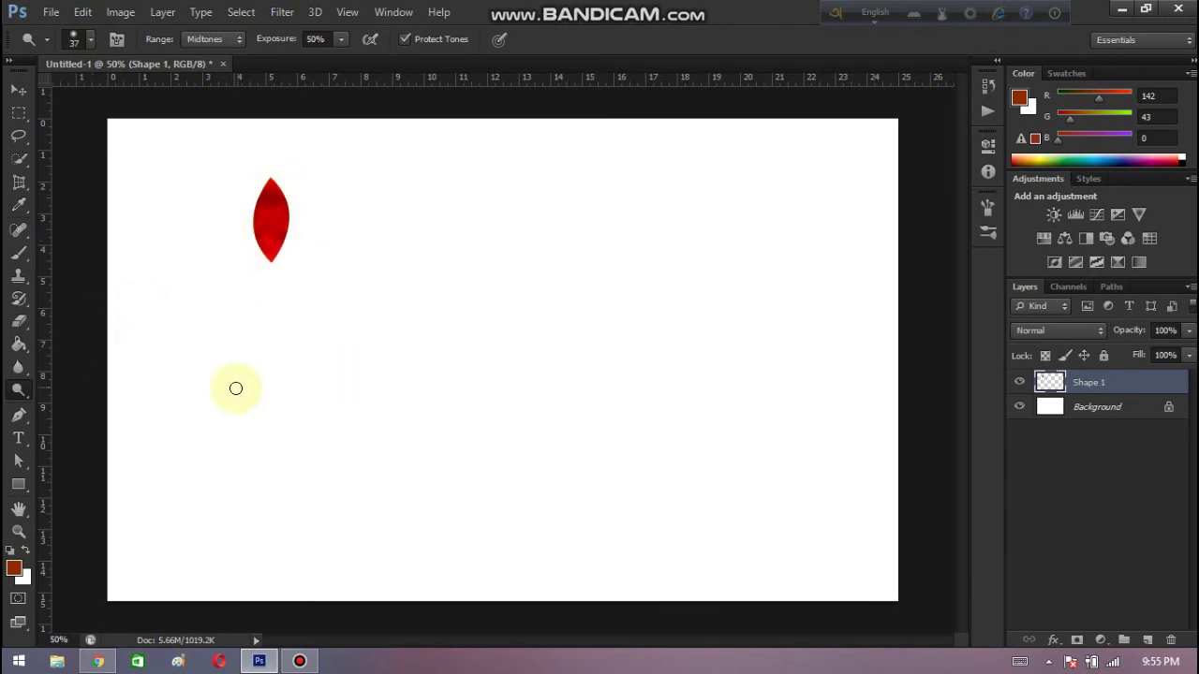
key("alt+F9")
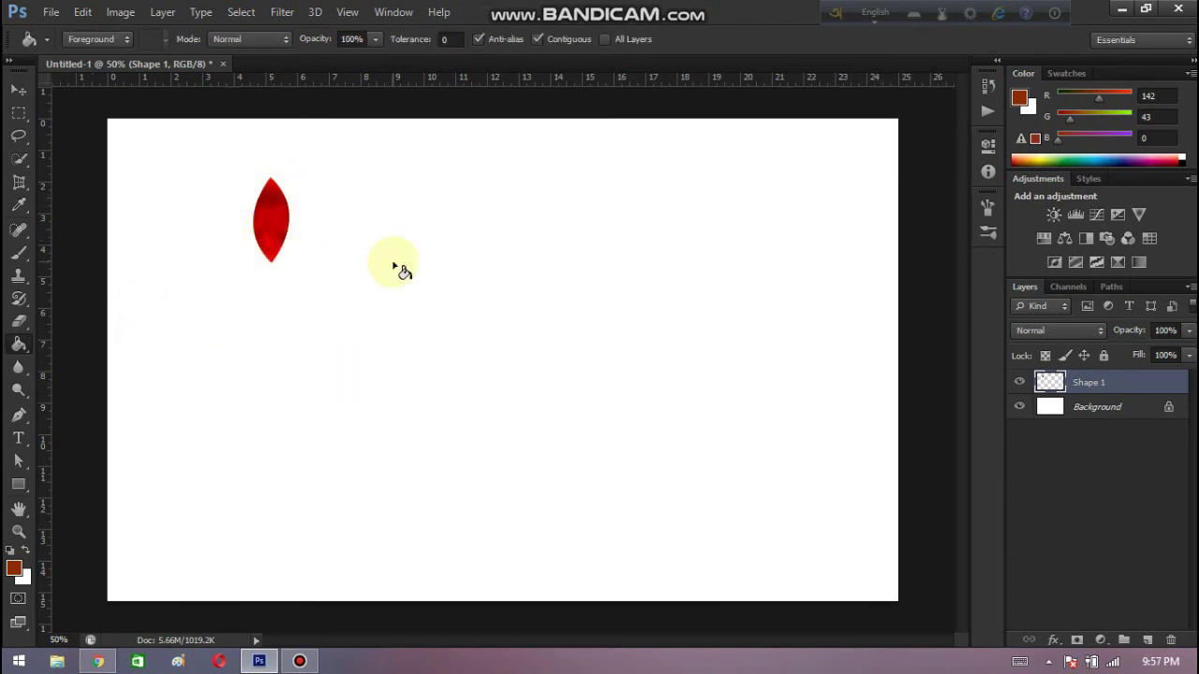
Step: Duplicate the petal, rotate the copy 70° about its bottom tip, and repeat for more petal copies
key("ctrl+j")
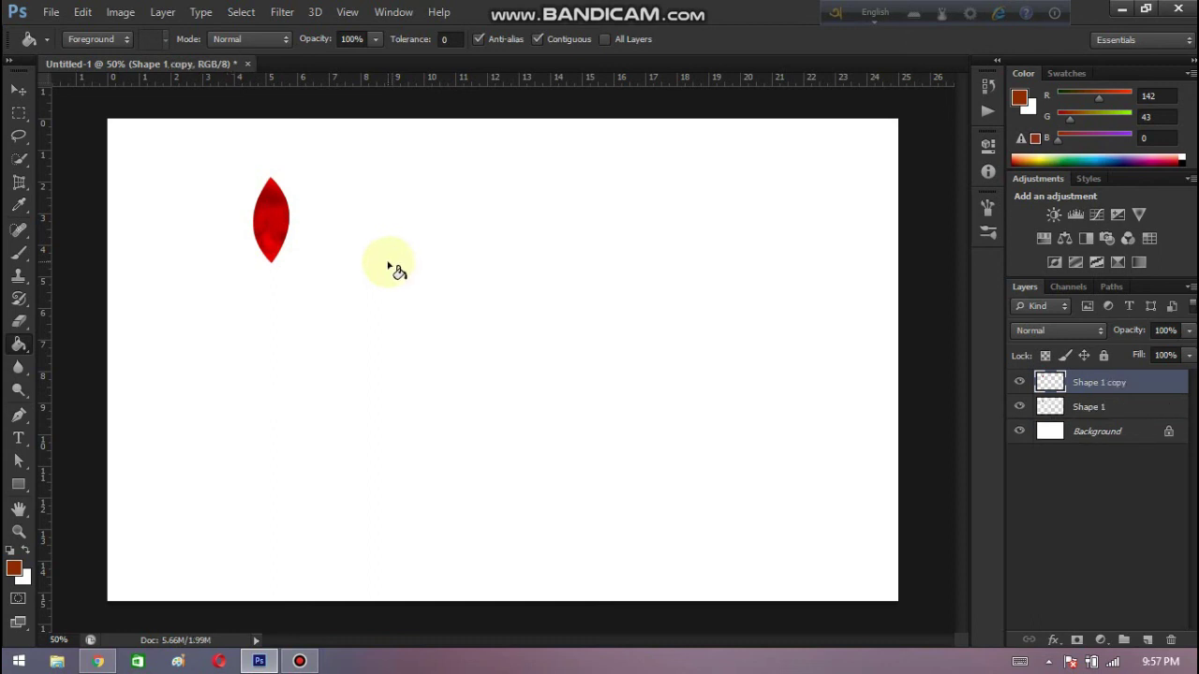
key("ctrl+t")
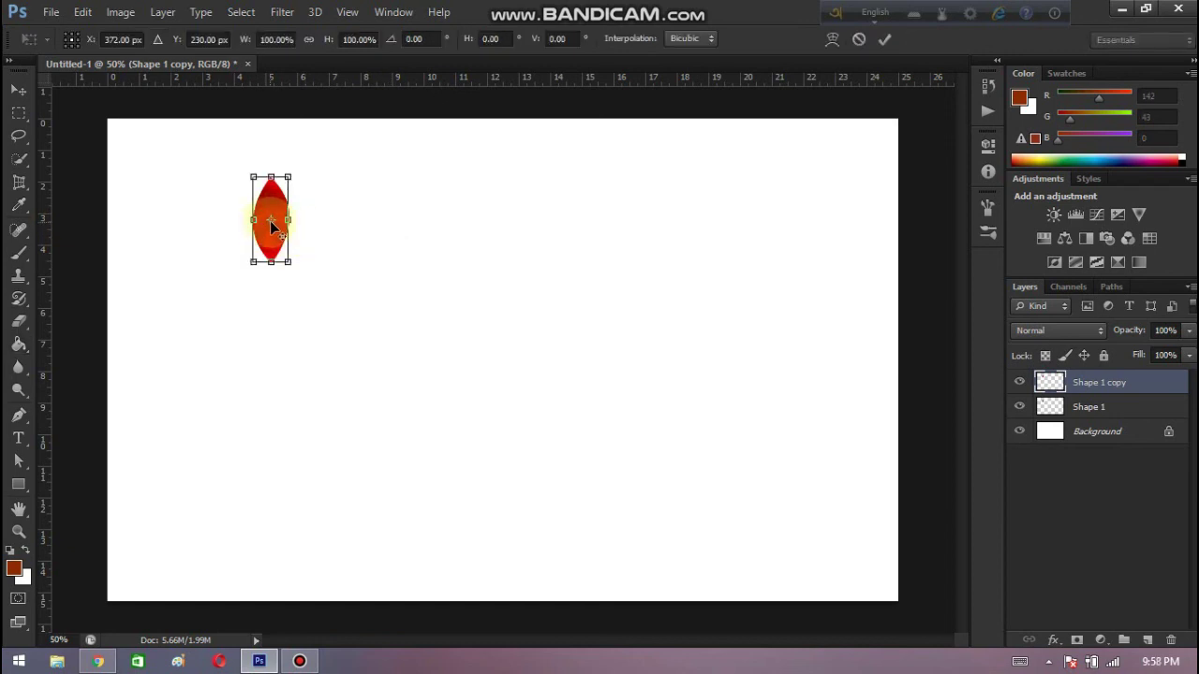
left_click_drag(269, 221, 274, 265)
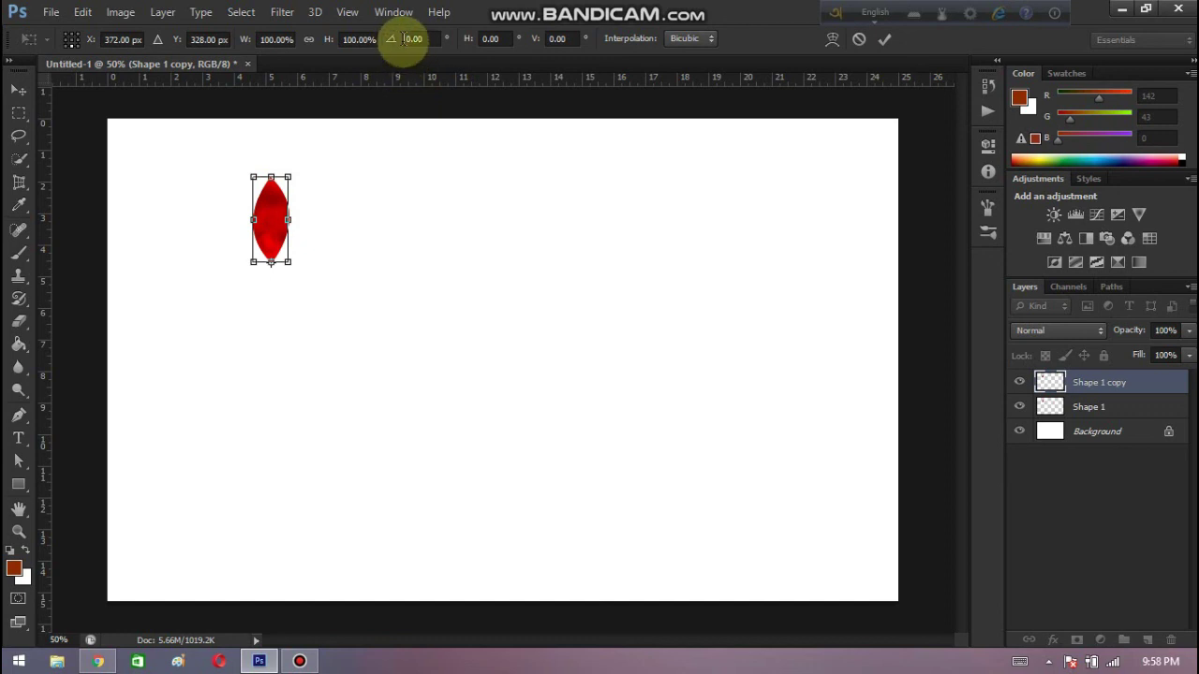
left_click(408, 38)
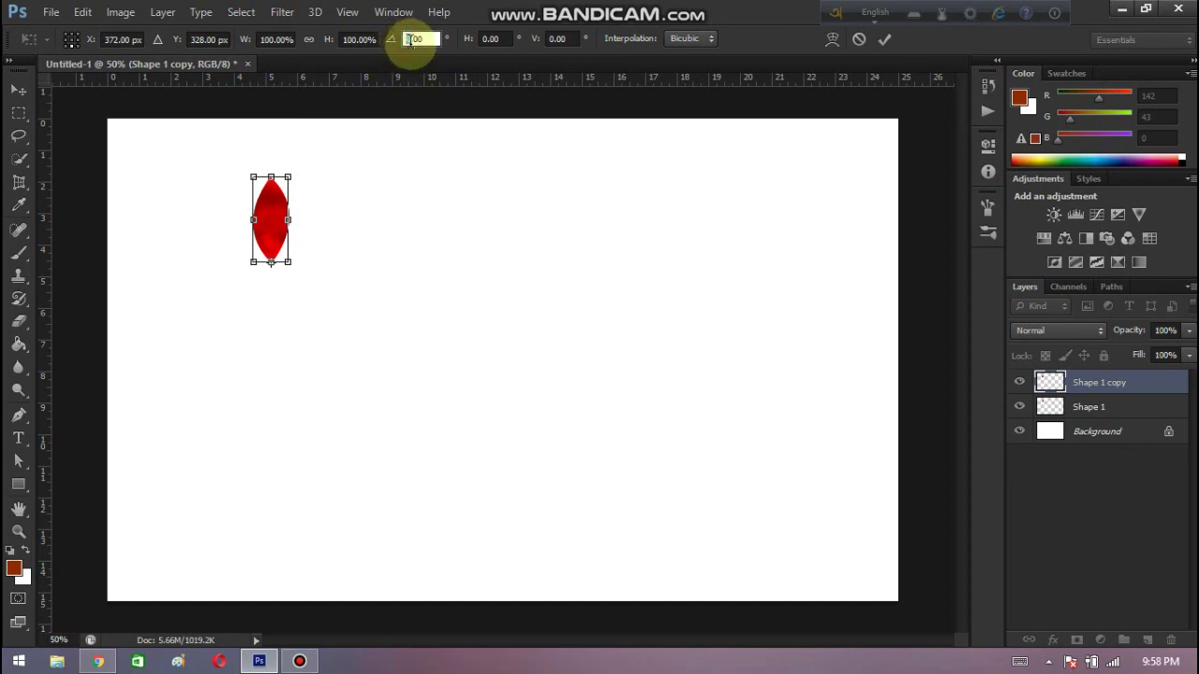
type("70")
key("Return")
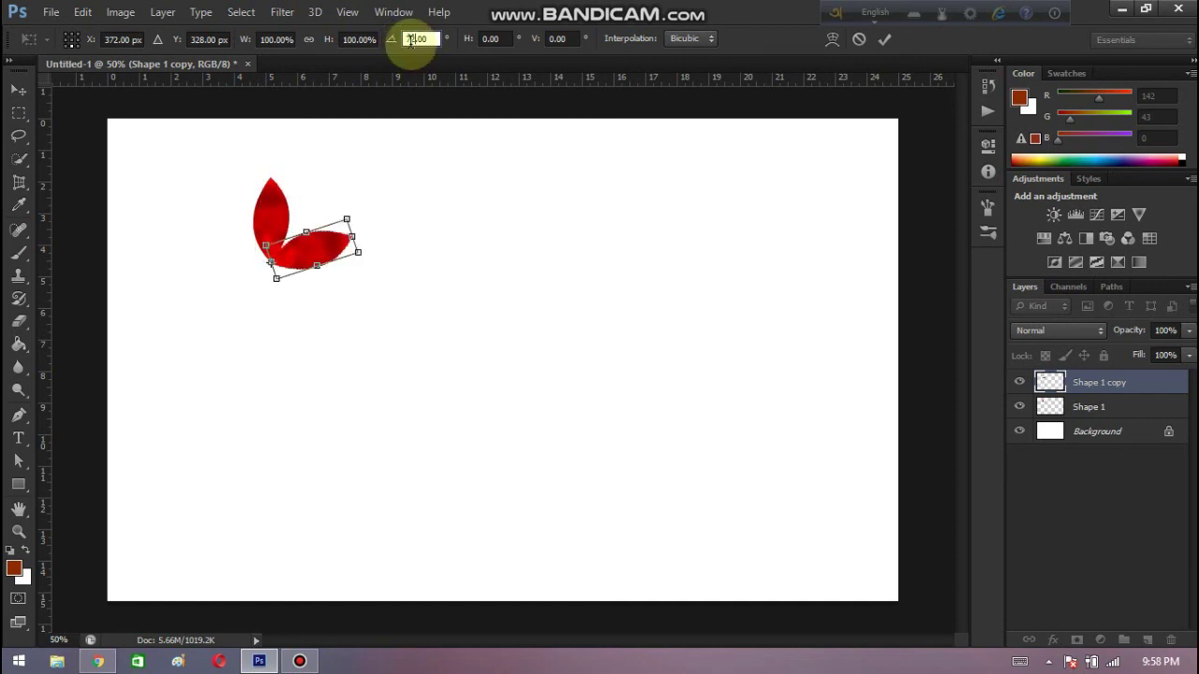
left_click(886, 47)
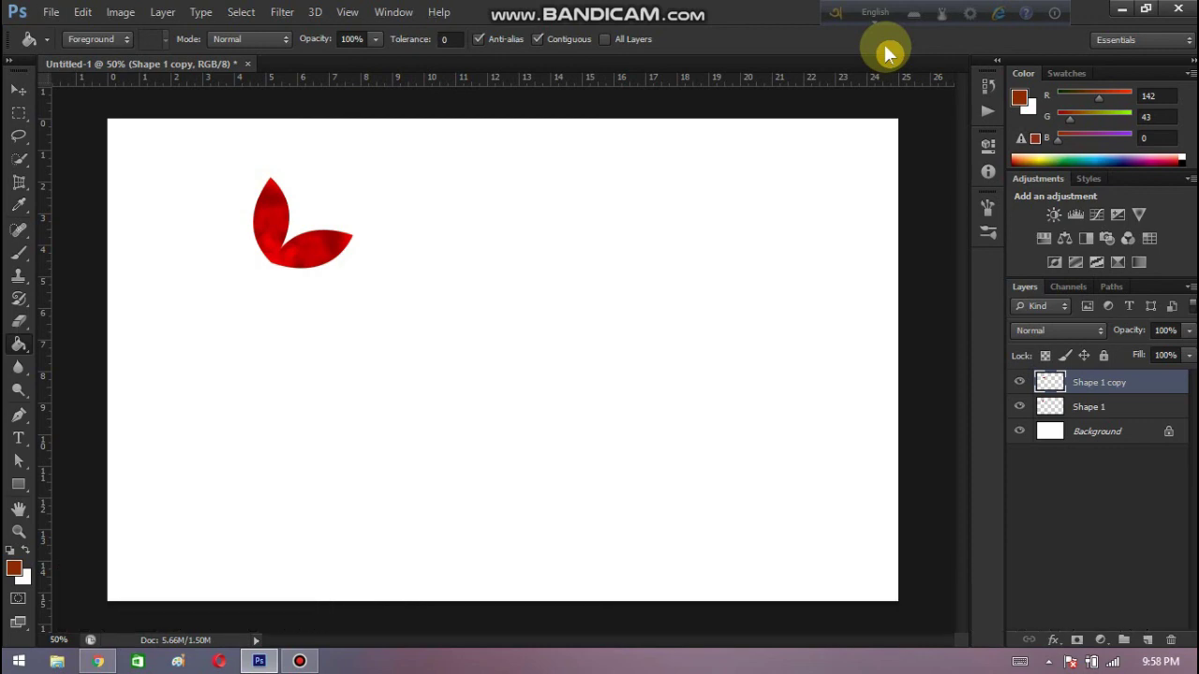
key("ctrl+alt+shift+t")
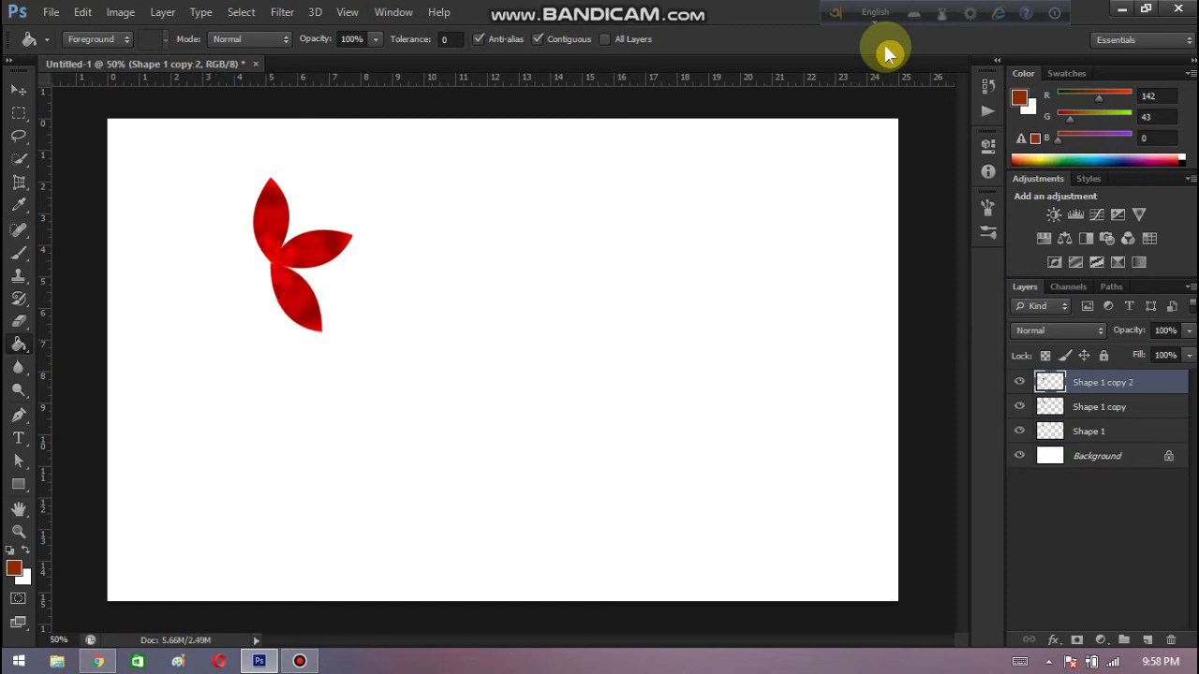
key("ctrl+alt+shift+t")
key("ctrl+alt+shift+t")
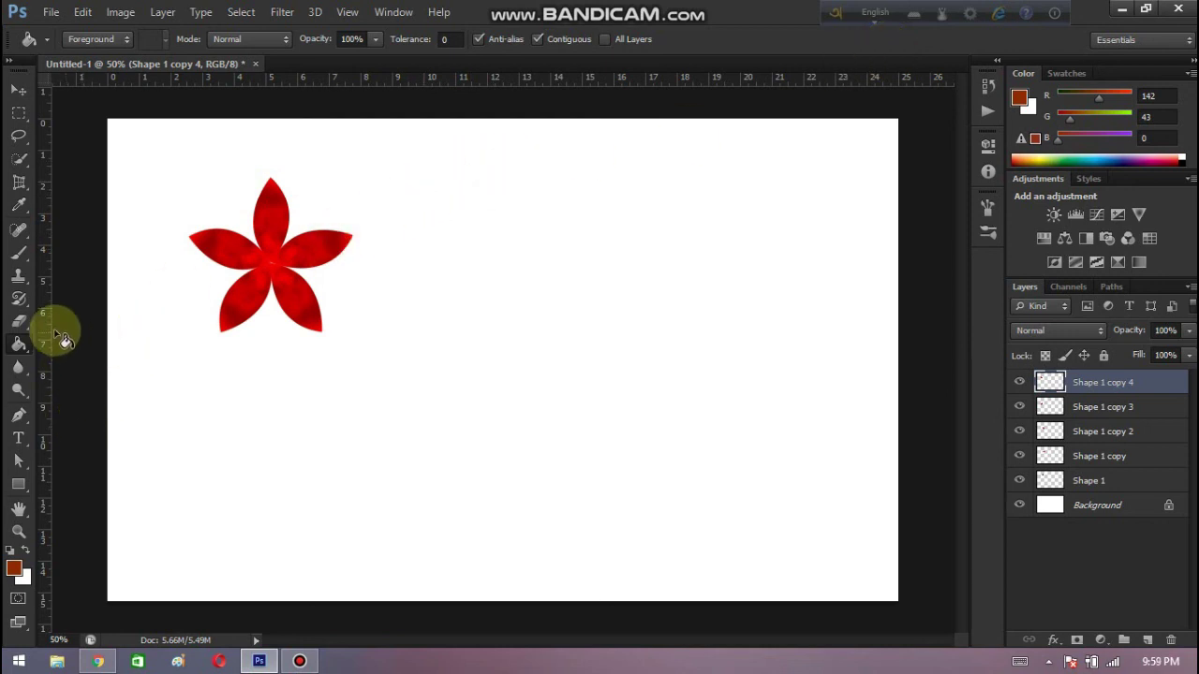
Step: Brush bright red (255/4/4) over the centre of the five-petal flower
left_click(20, 253)
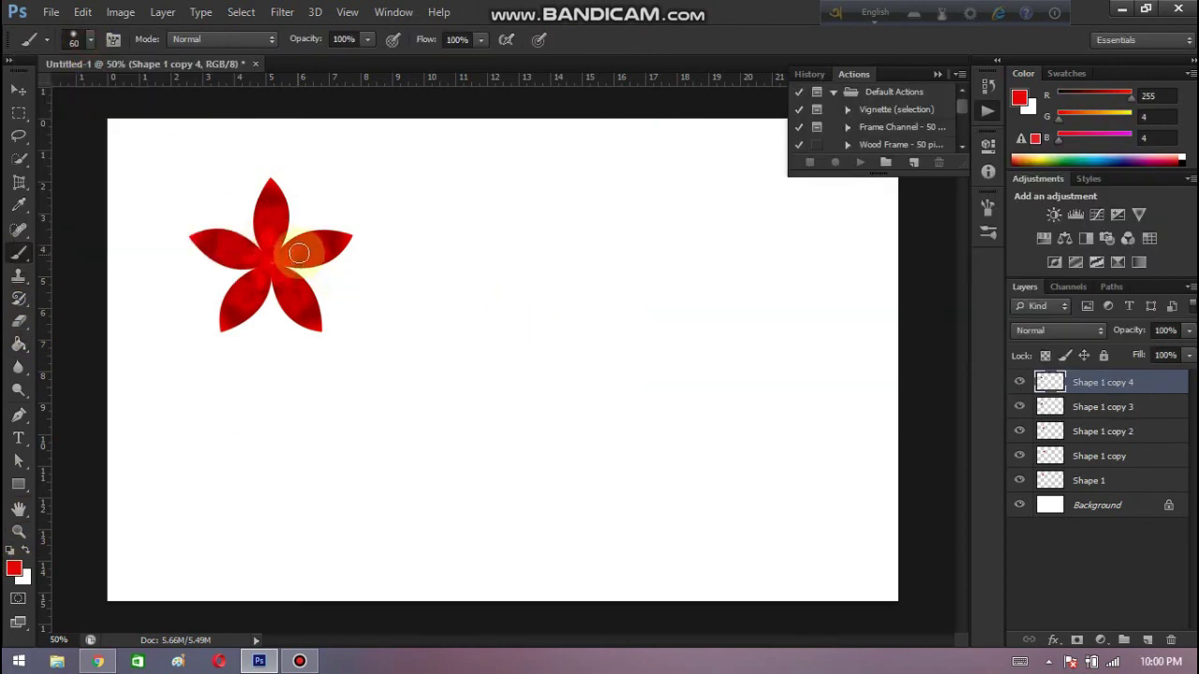
left_click_drag(299, 253, 271, 232)
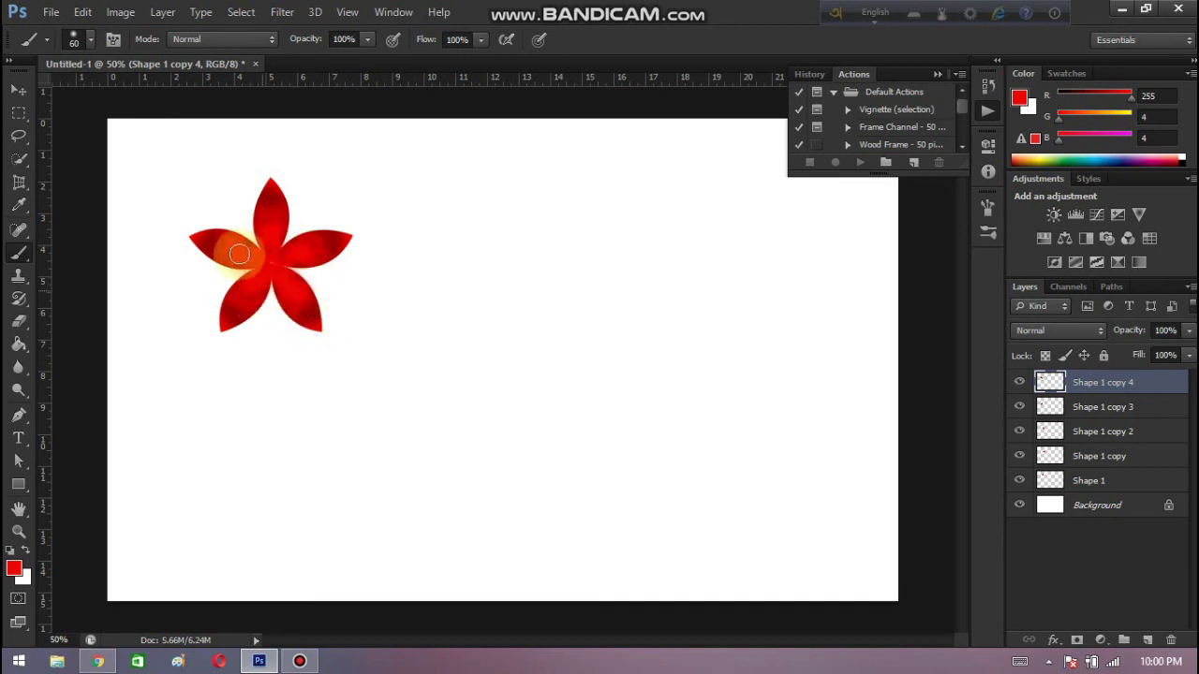
left_click(948, 86)
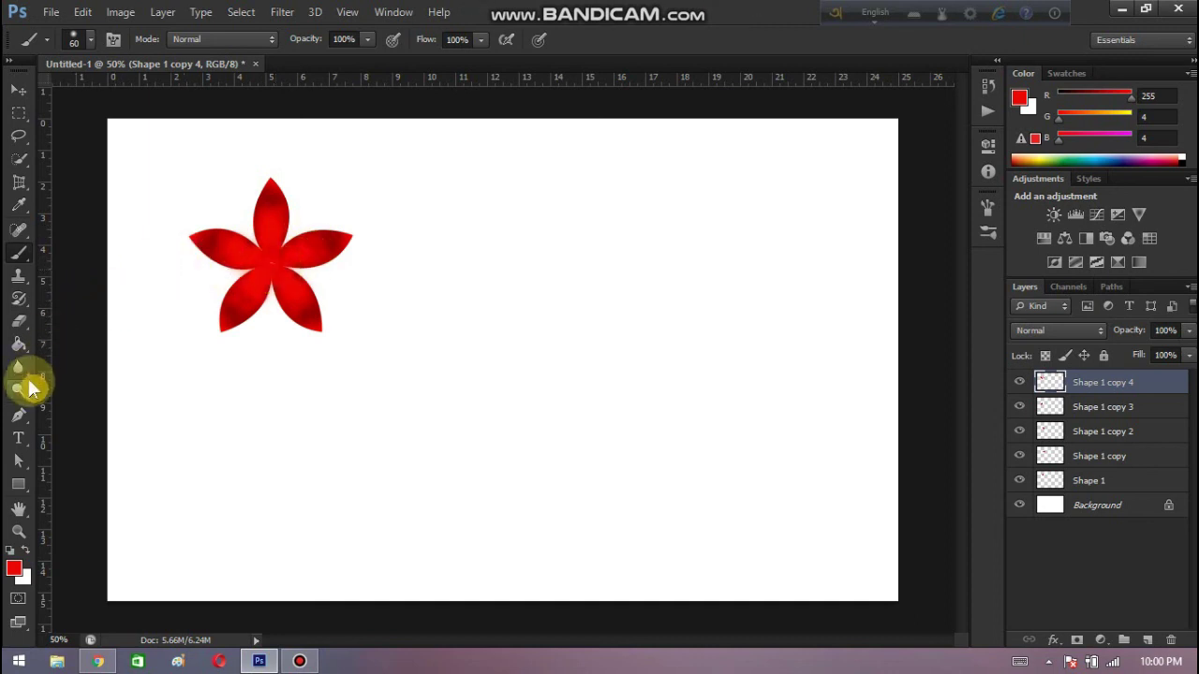
key("shift+g")
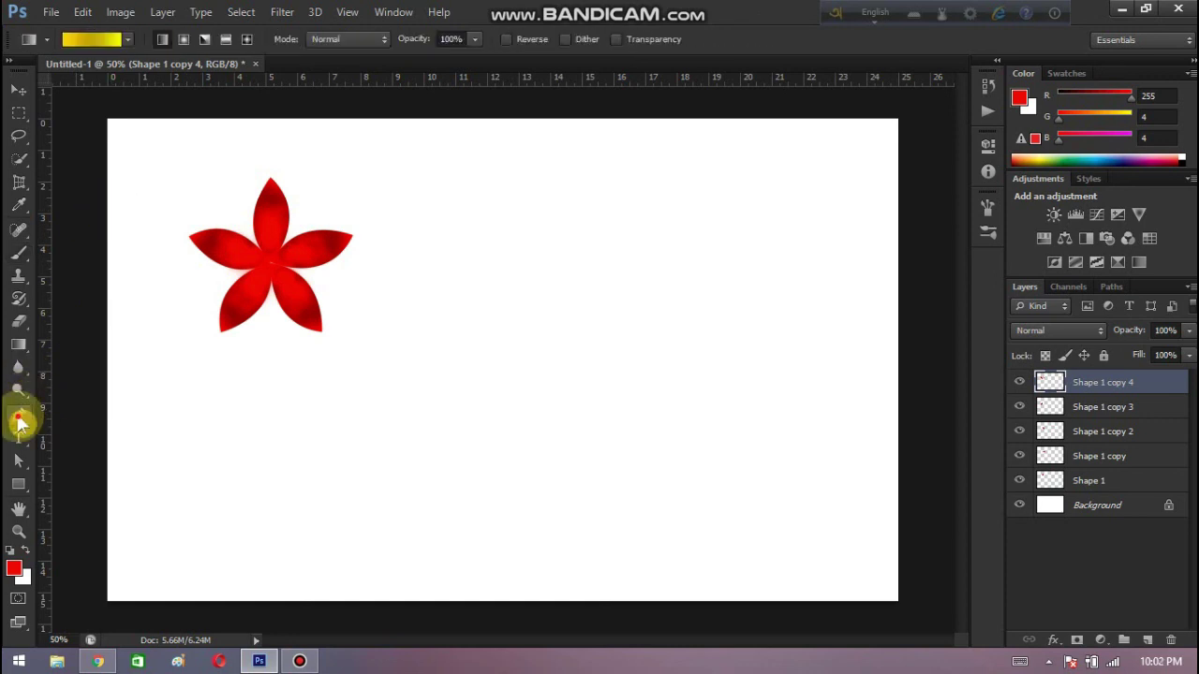
Step: Set the Pen tool's shape fill to a yellow radial gradient
left_click(18, 417)
left_click(161, 38)
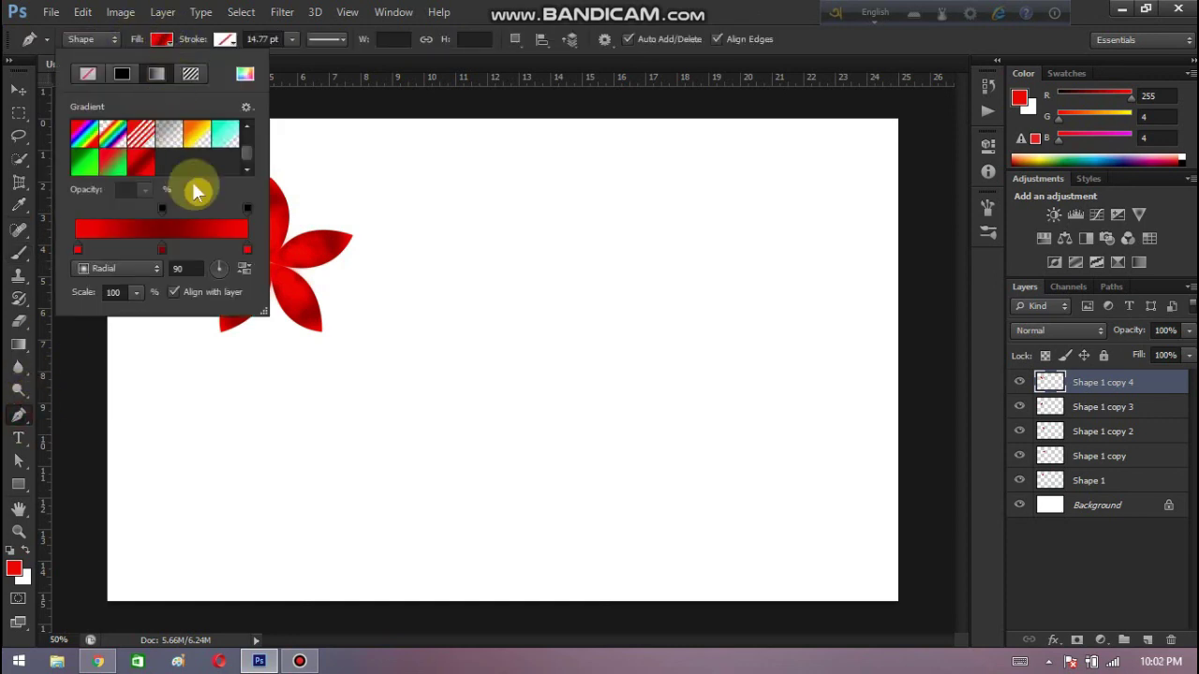
left_click(163, 40)
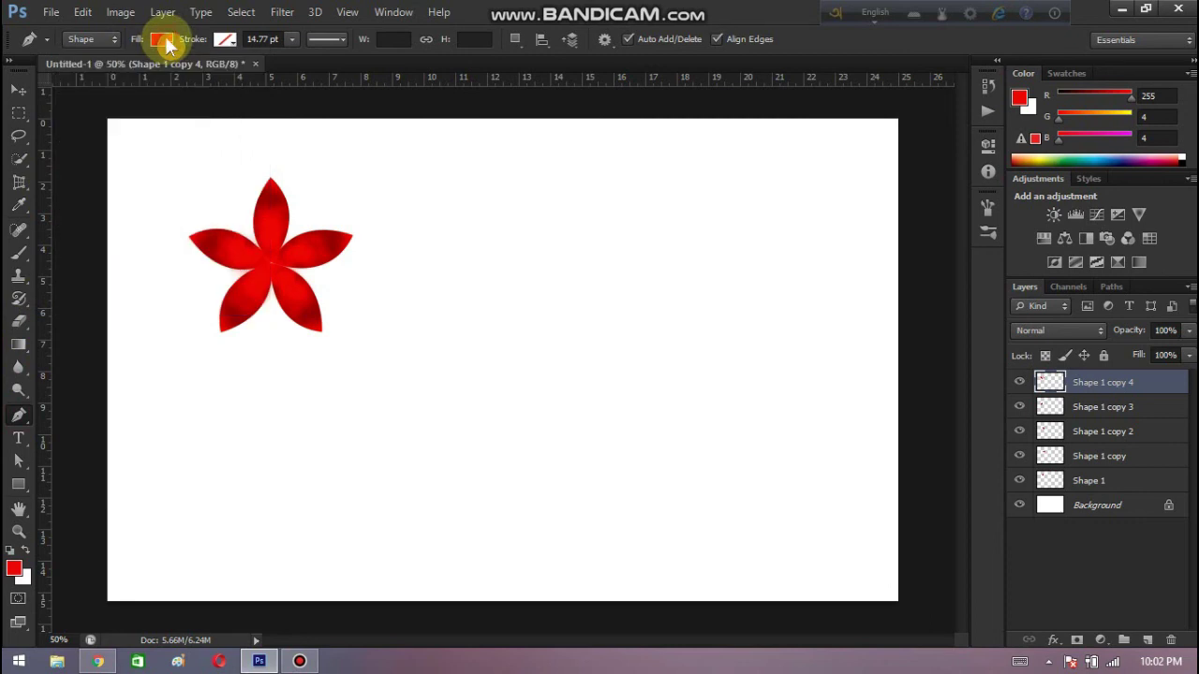
key("alt+F9")
key("alt+F9")
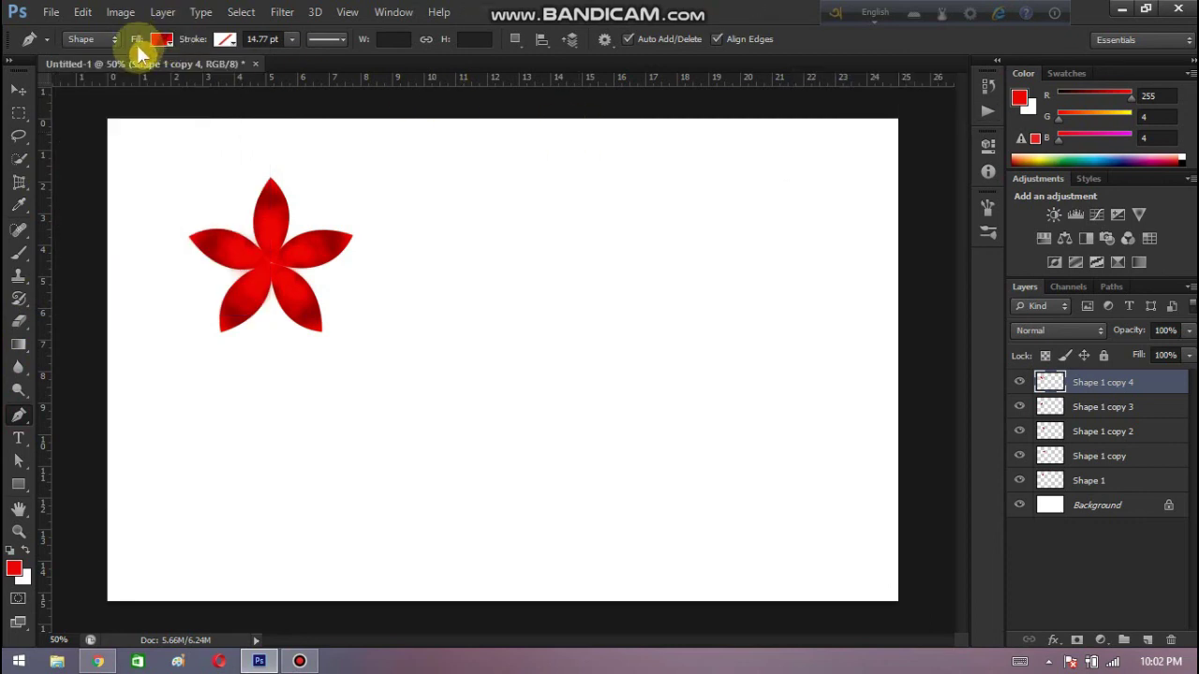
left_click(161, 39)
left_click(174, 162)
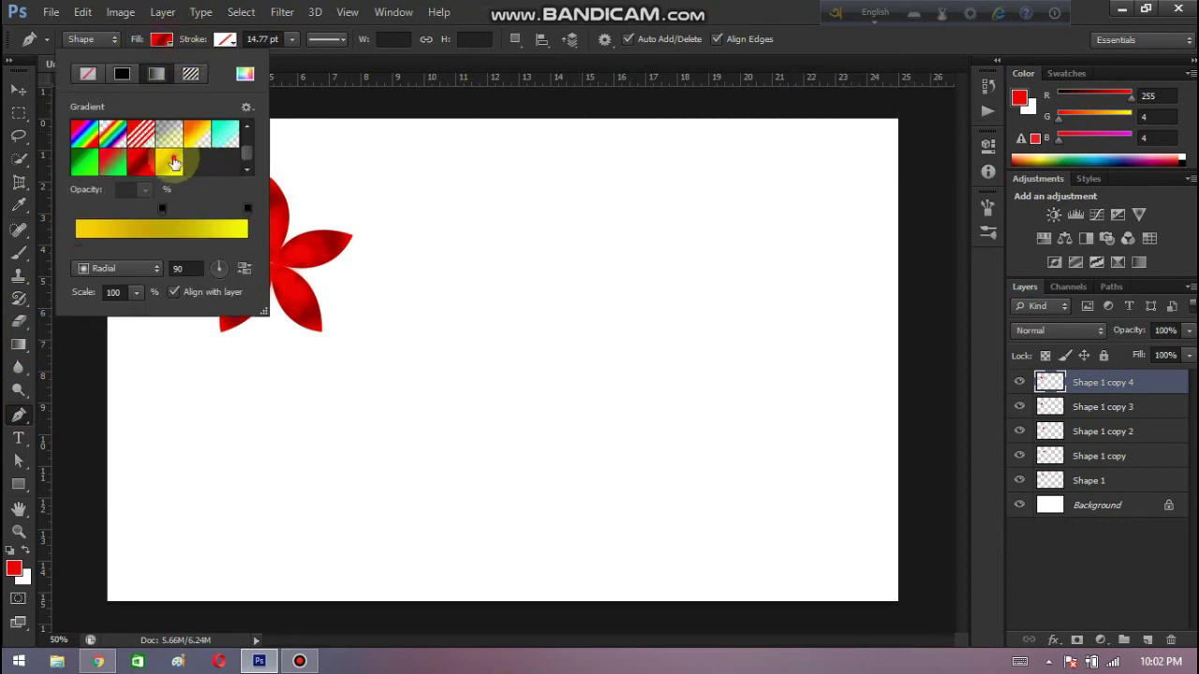
left_click(161, 38)
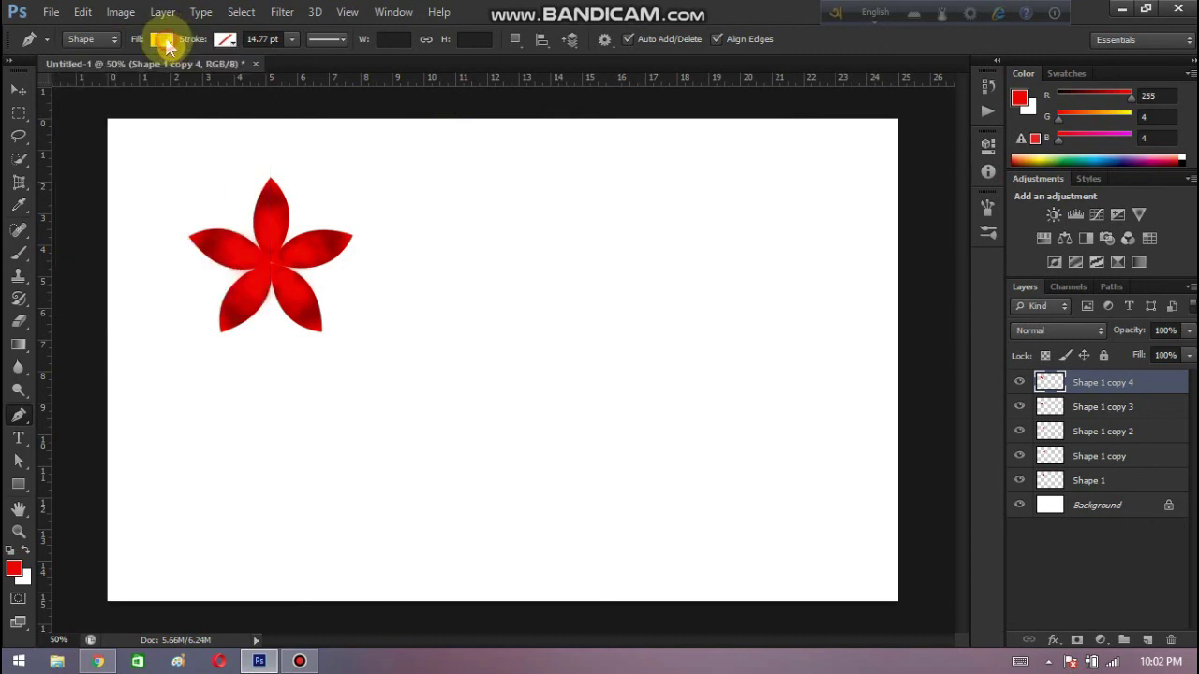
Step: Draw a small petal-shaped yellow stamen at the flower's centre
left_click(266, 263)
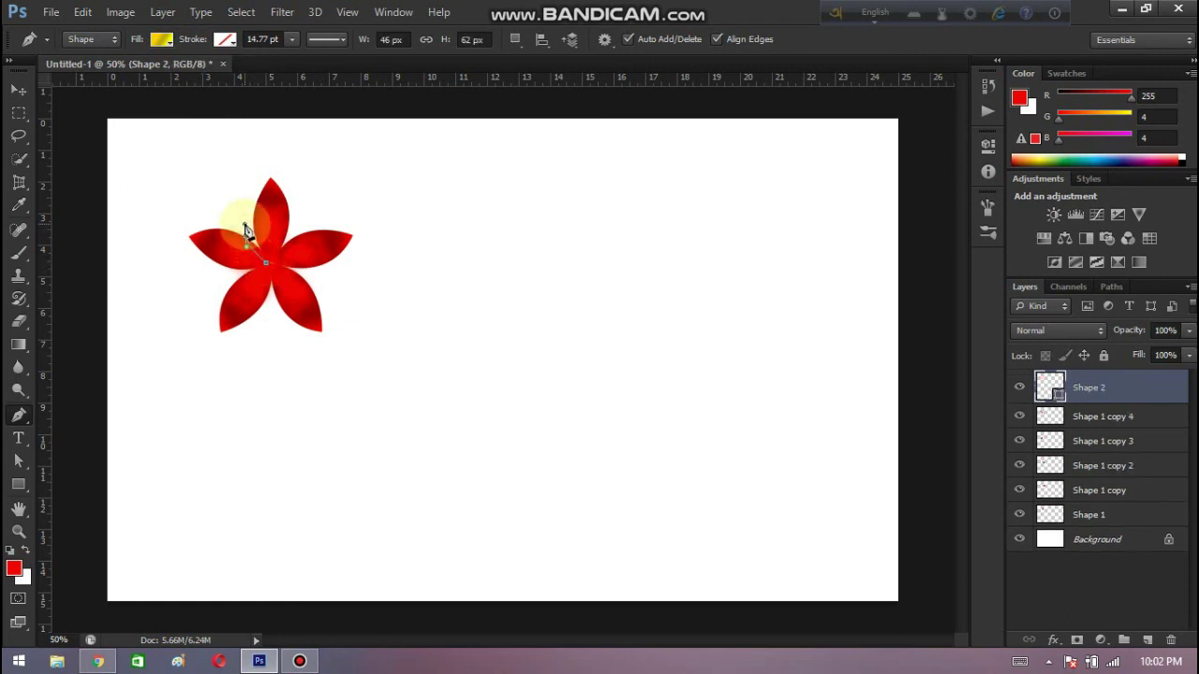
left_click(267, 263)
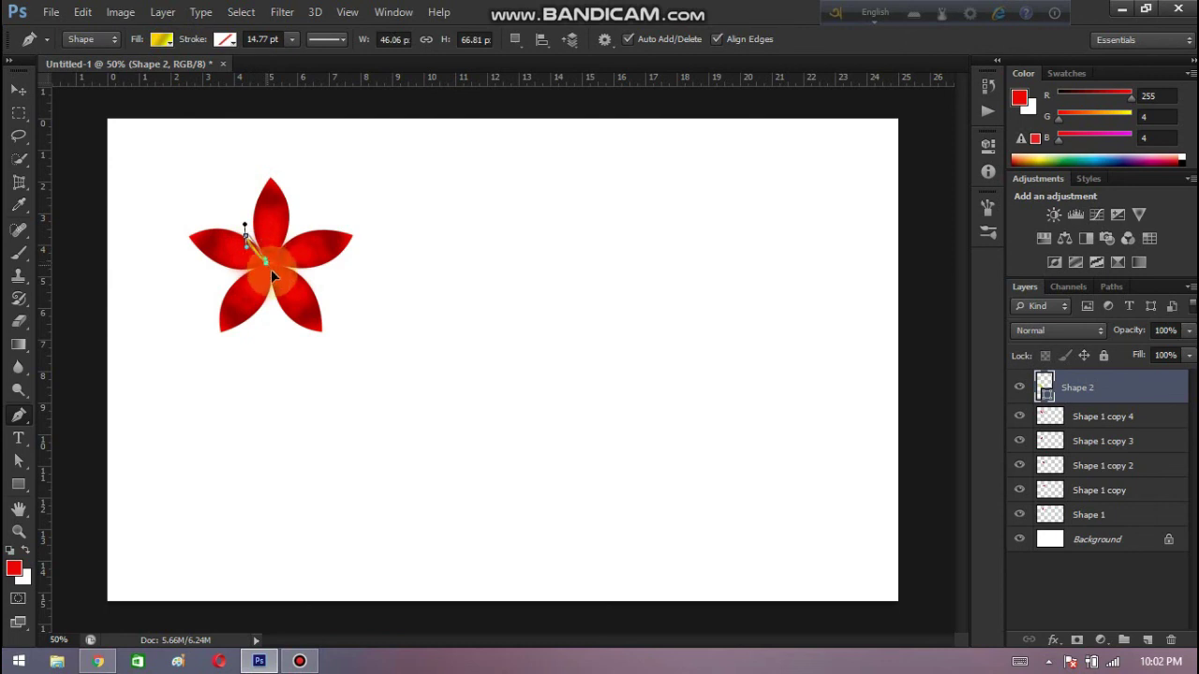
left_click(265, 268)
key("Return")
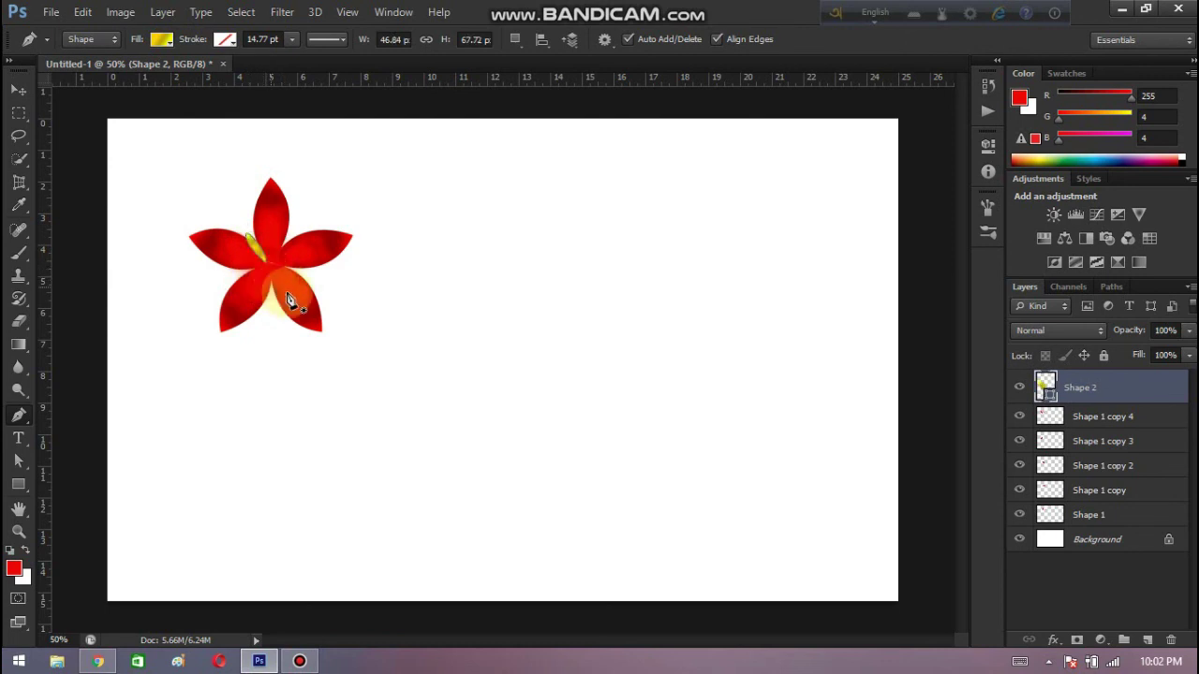
Step: Duplicate the stamen, rotate the copy 36° around the flower centre, and repeat the transform twice
key("ctrl+j")
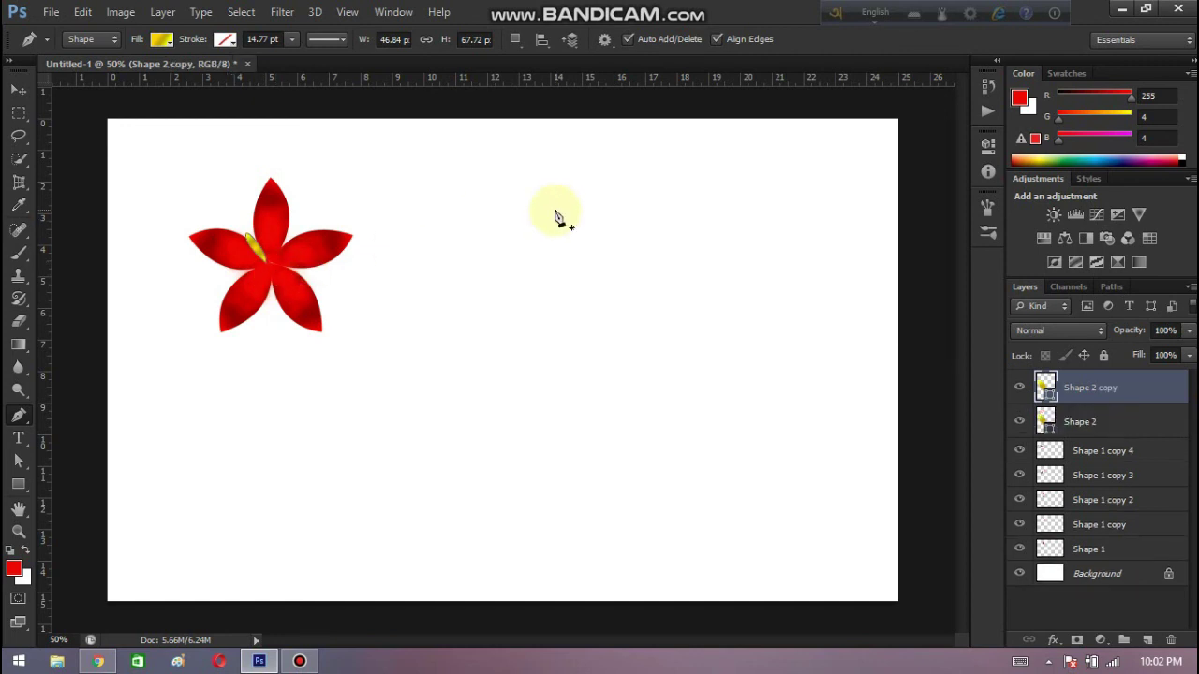
key("ctrl+t")
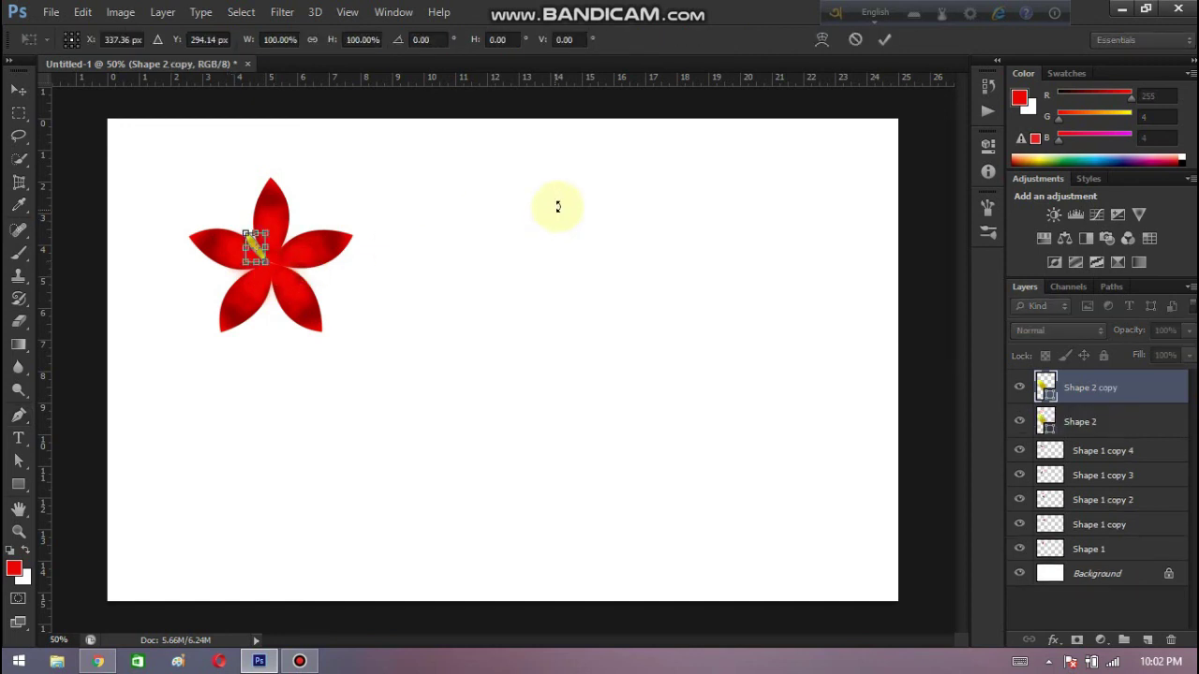
left_click(260, 255)
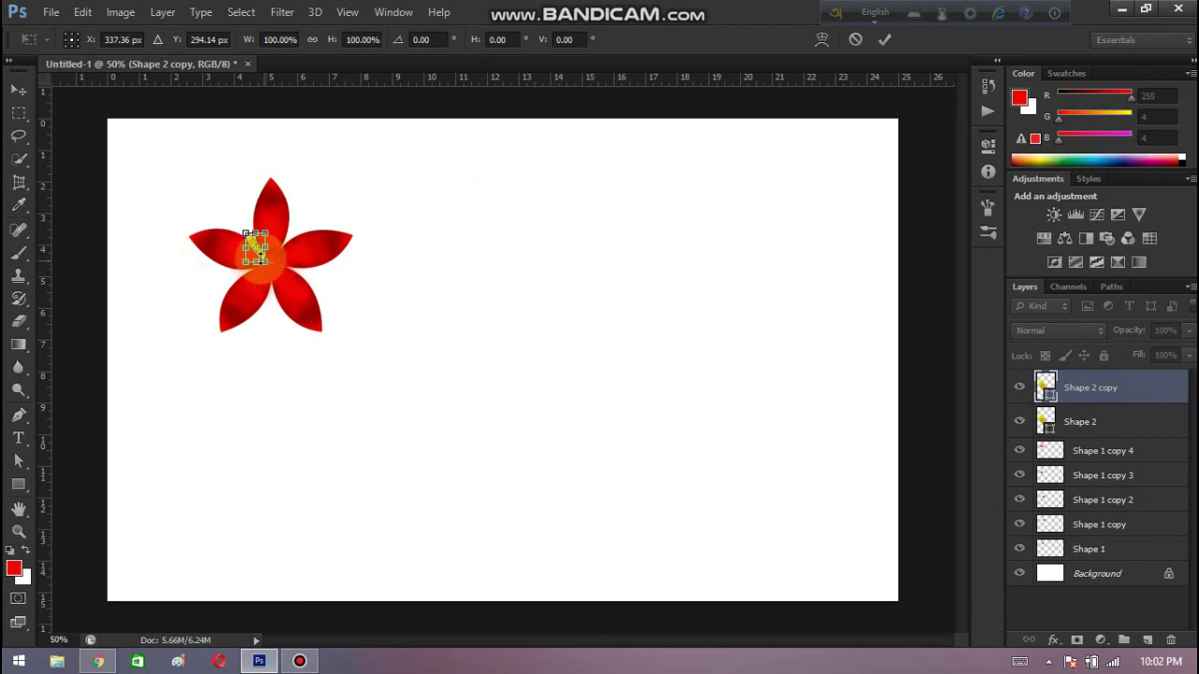
left_click_drag(257, 251, 267, 261)
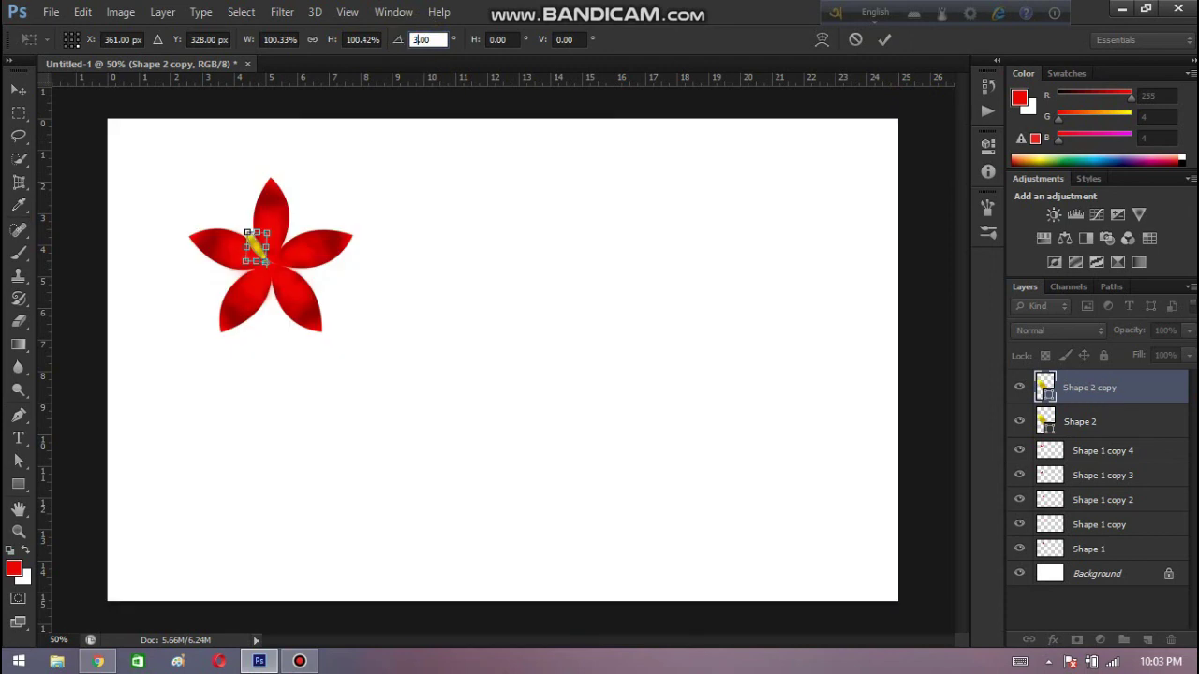
type("36")
left_click(431, 86)
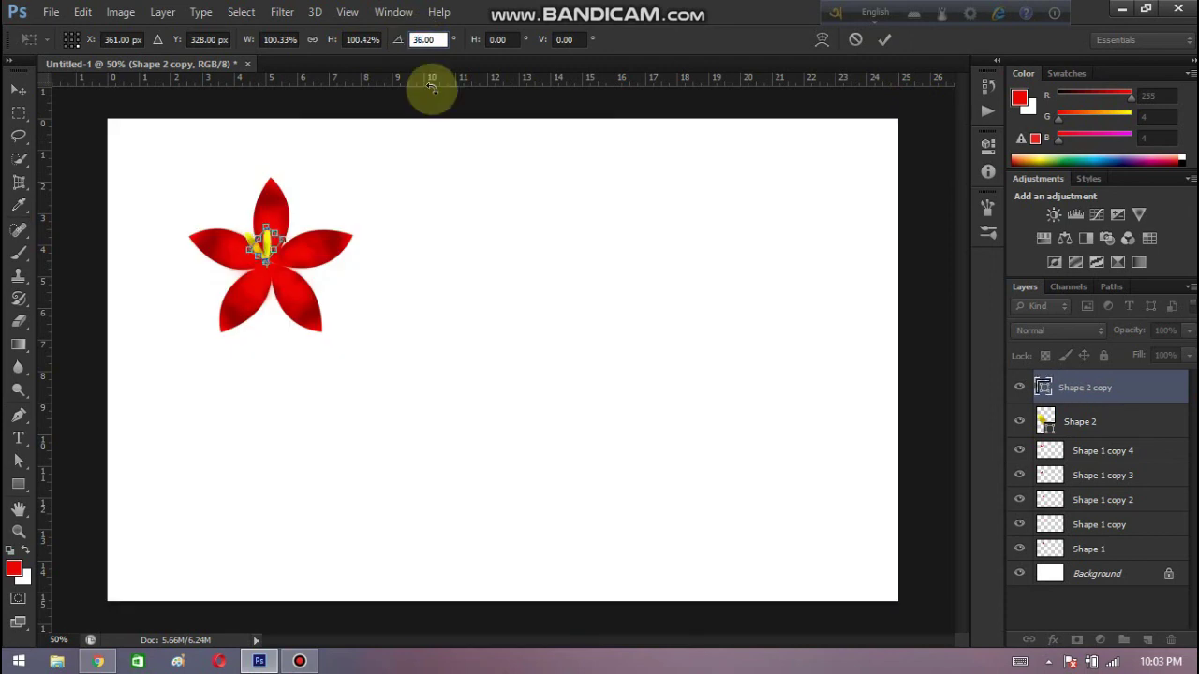
left_click(883, 40)
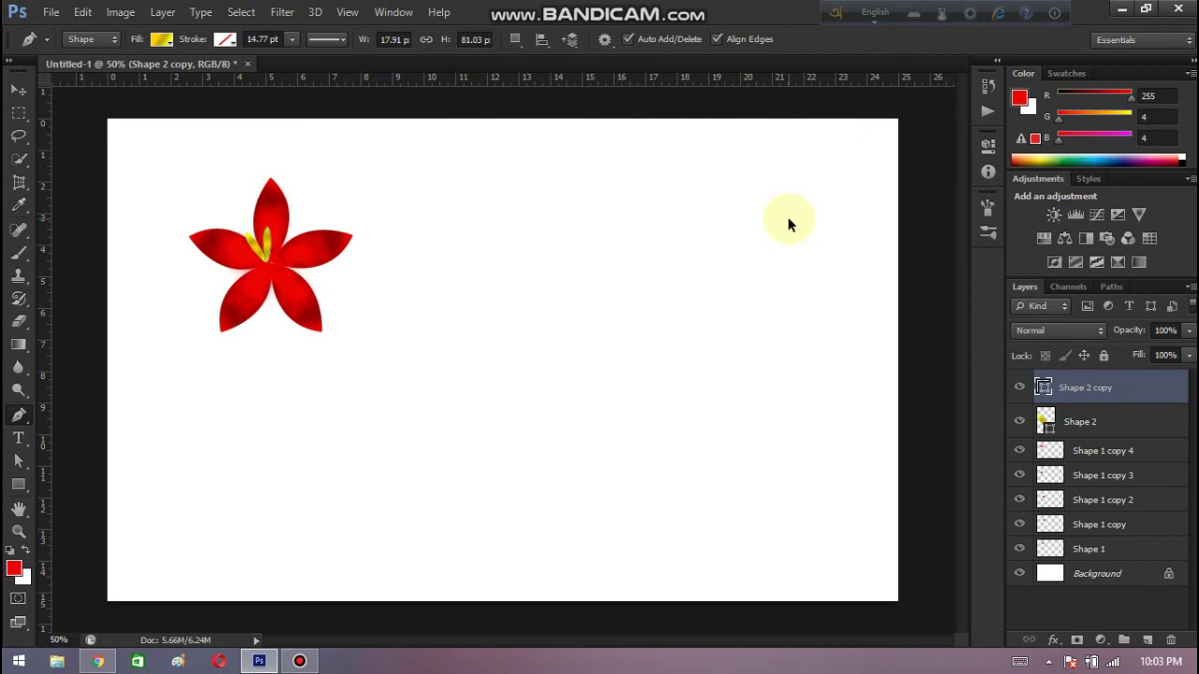
key("ctrl+alt+shift+t")
key("ctrl+alt+shift+t")
key("ctrl+alt+shift+t")
key("ctrl+alt+shift+t")
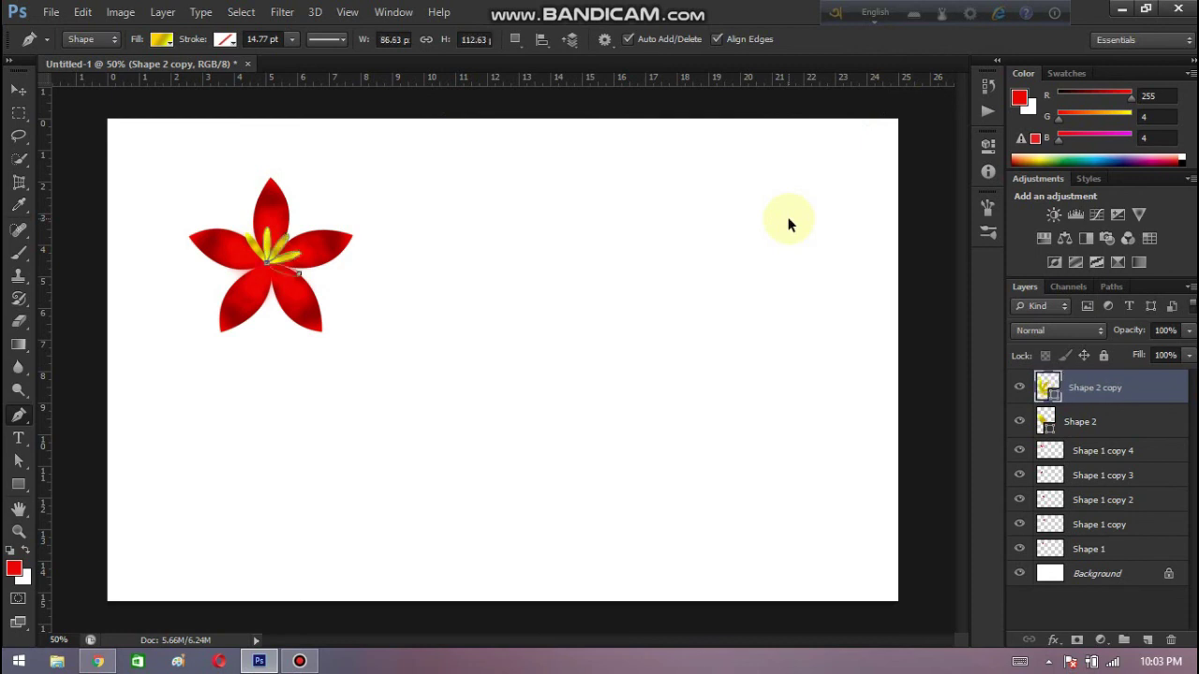
key("ctrl+alt+shift+t")
key("ctrl+alt+shift+t")
key("ctrl+alt+shift+t")
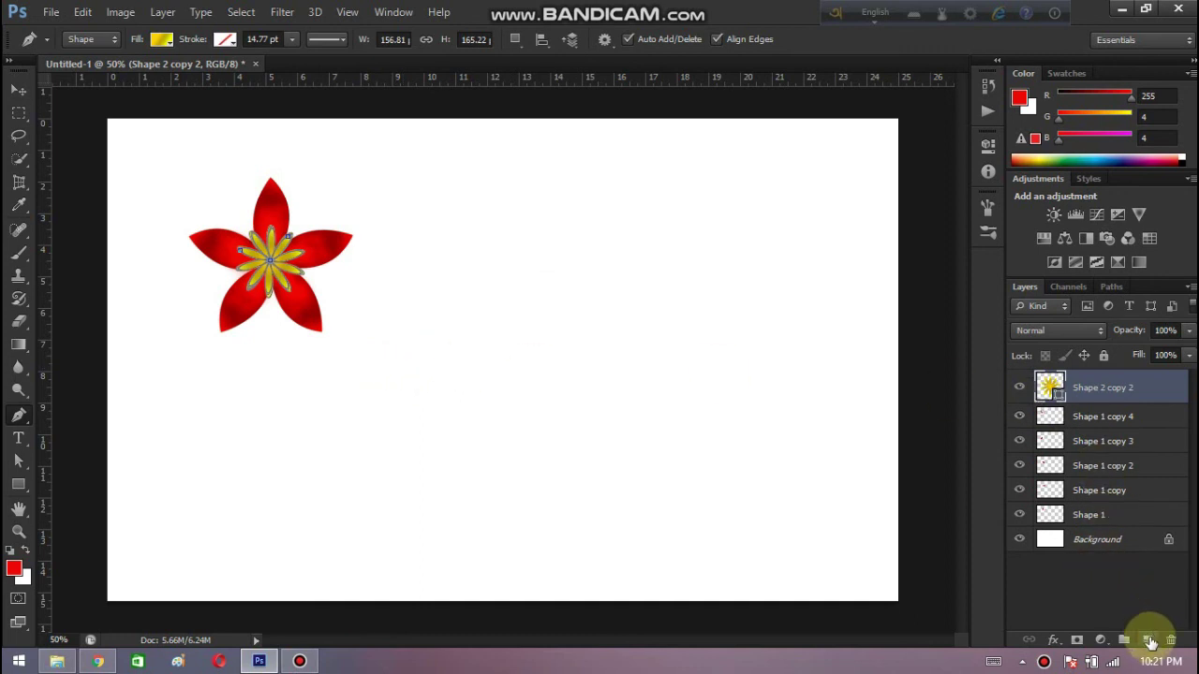
Step: Add a new layer and set the Pen to no fill with a brown 14.77 pt stroke
left_click(1145, 642)
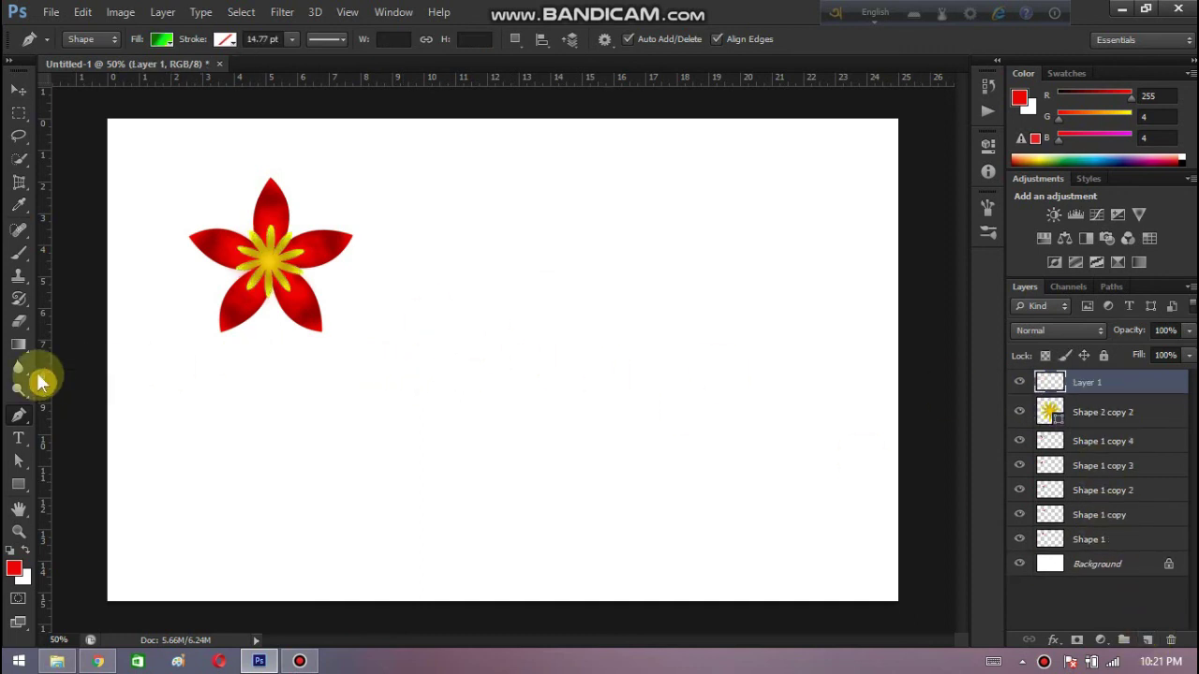
left_click(167, 49)
left_click(94, 72)
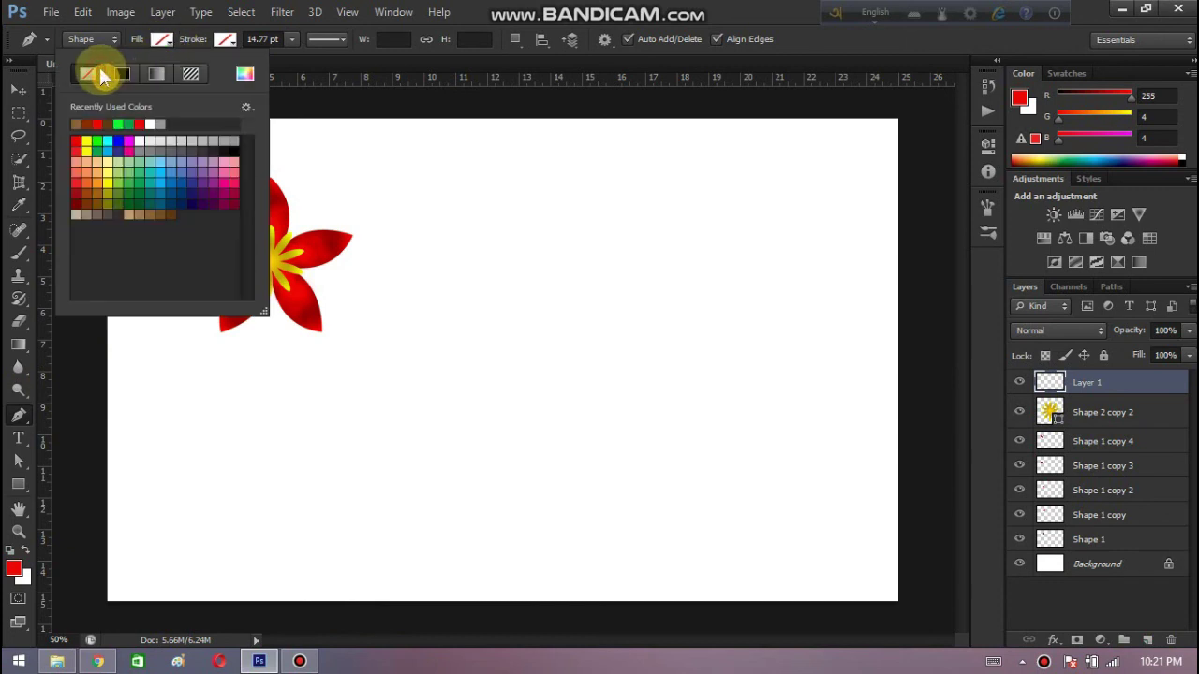
left_click(223, 42)
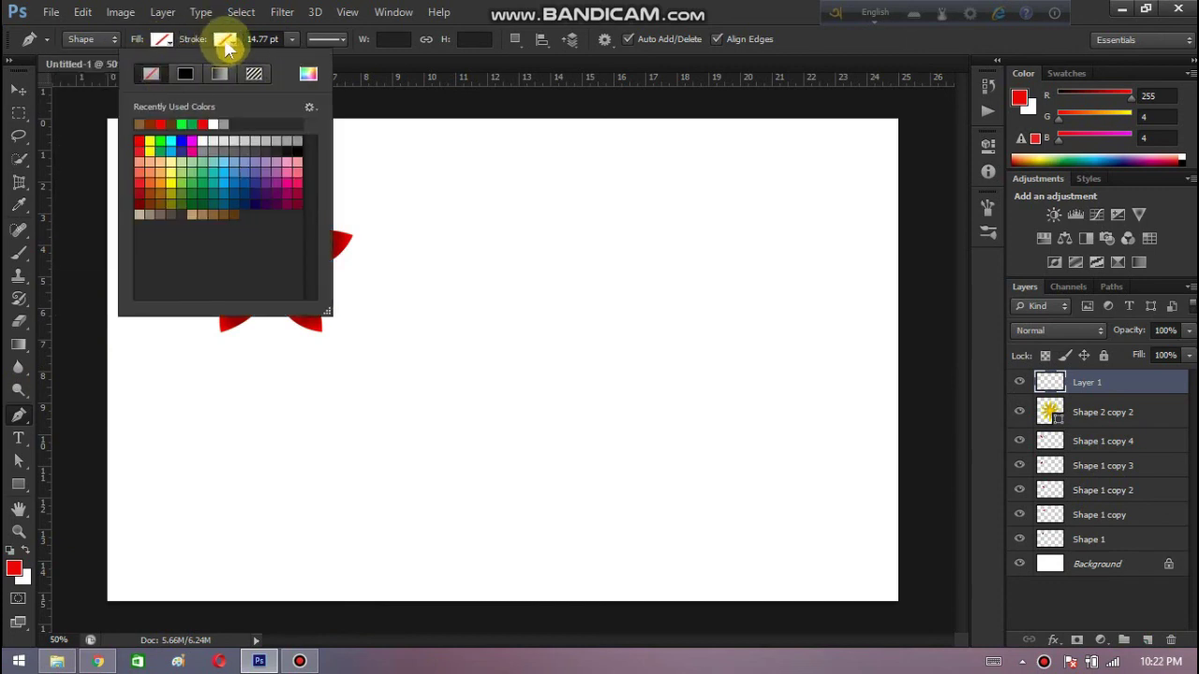
left_click(230, 250)
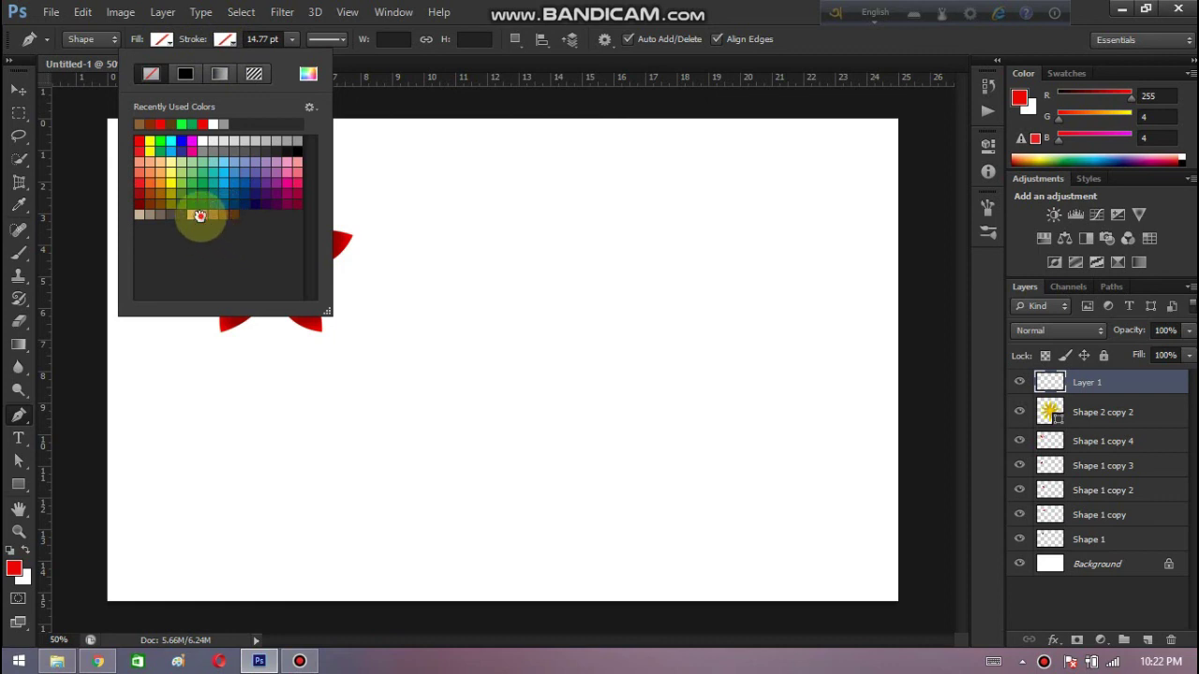
left_click(199, 216)
left_click(233, 53)
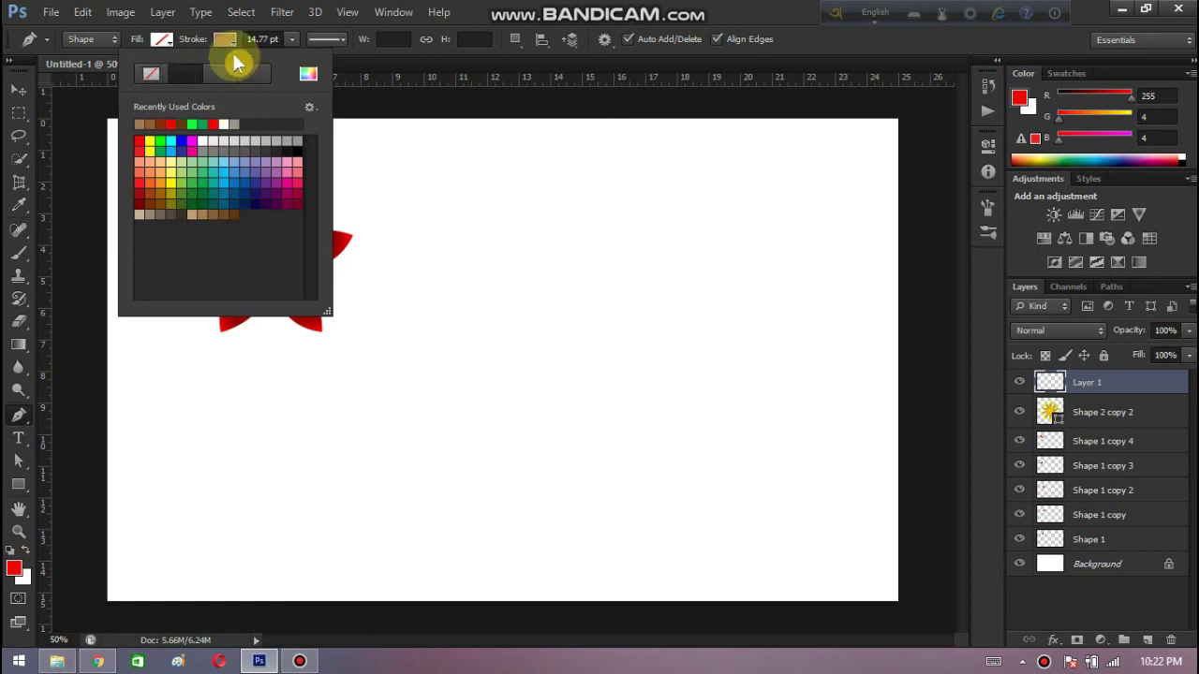
left_click(298, 42)
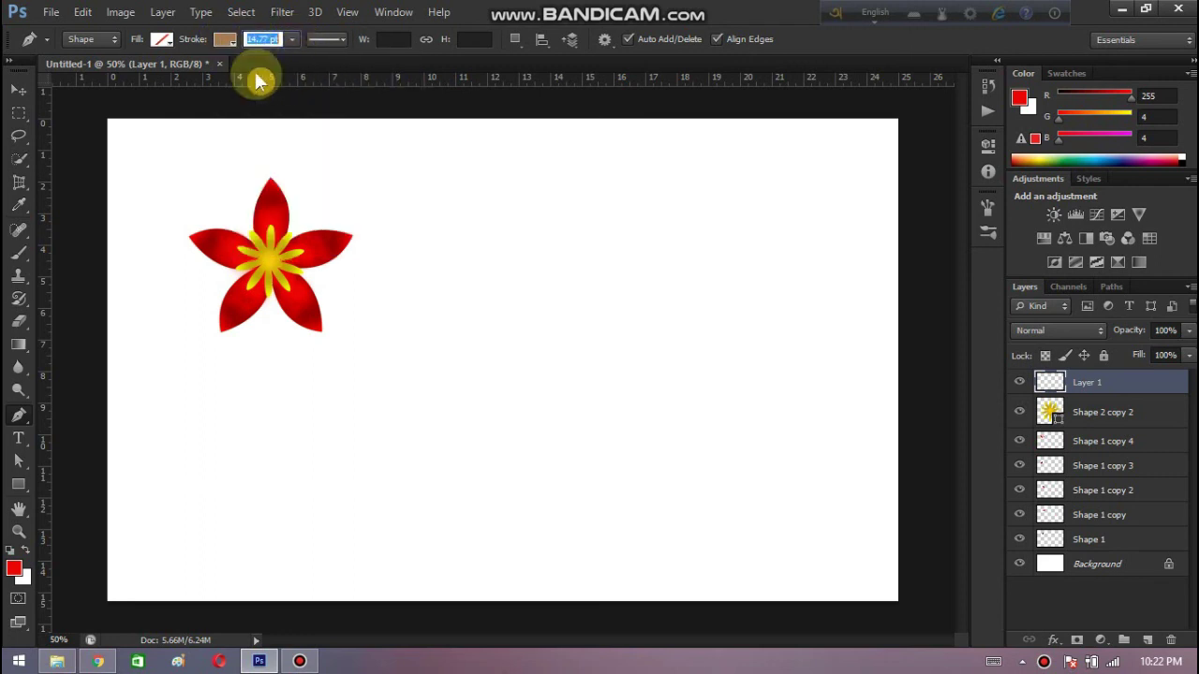
Step: Draw a curved stem from the flower centre down and to the right
left_click(298, 270)
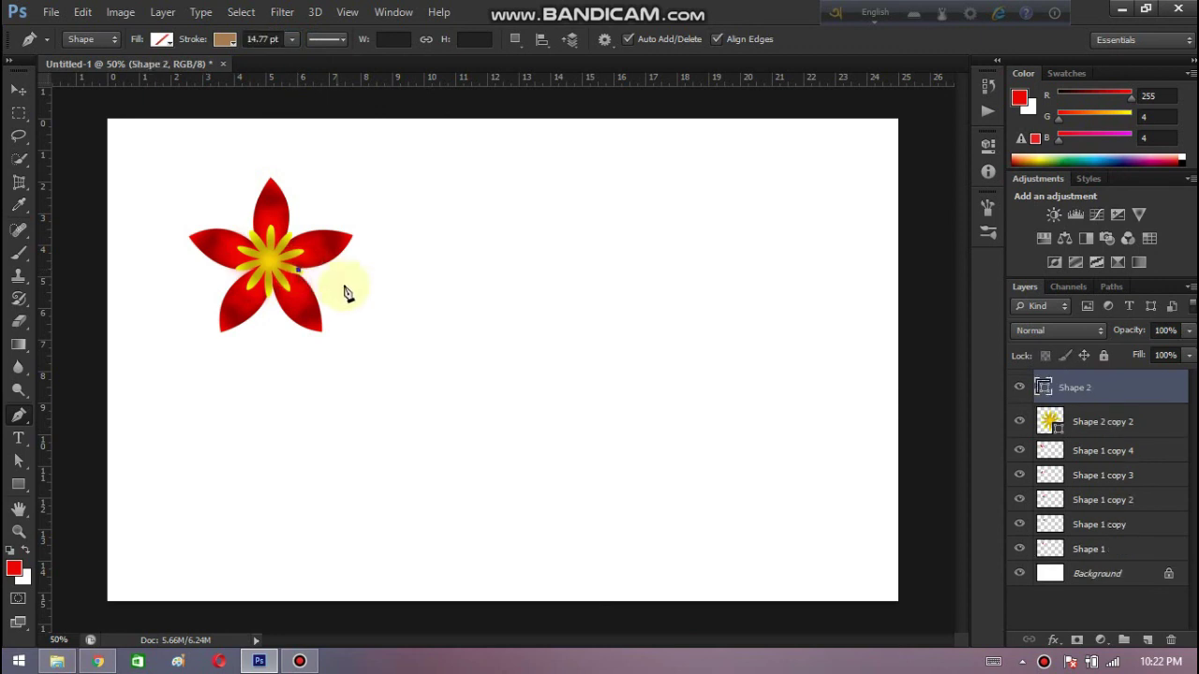
left_click_drag(457, 458, 479, 593)
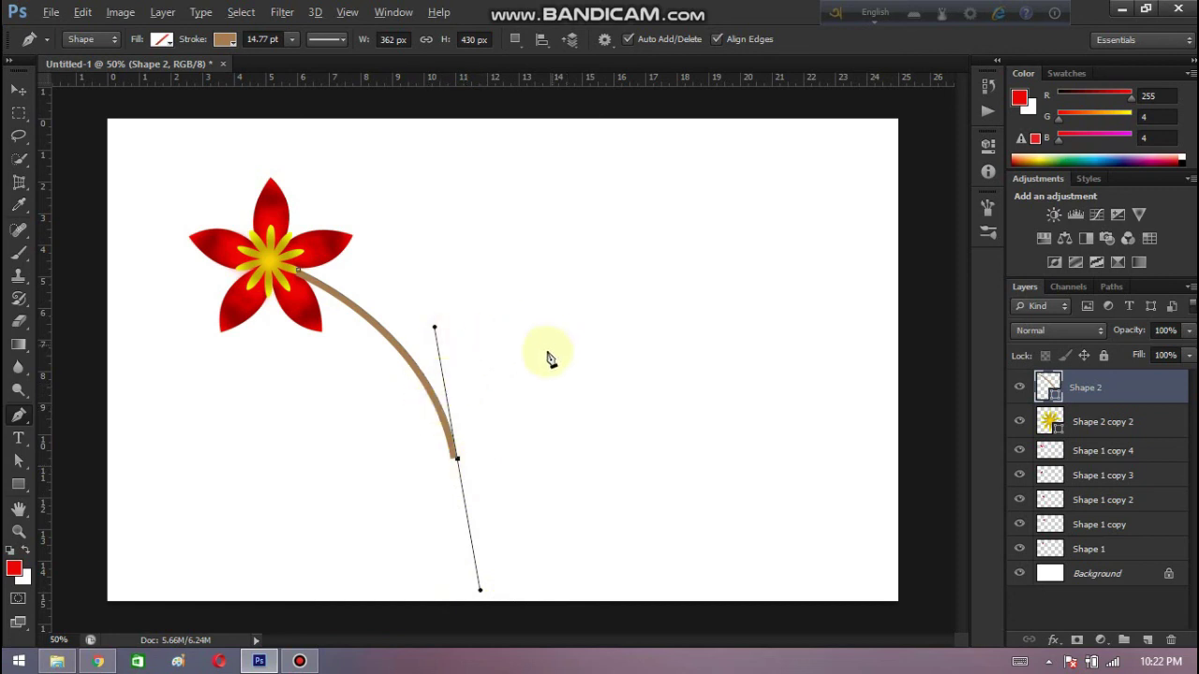
left_click(456, 458, "alt")
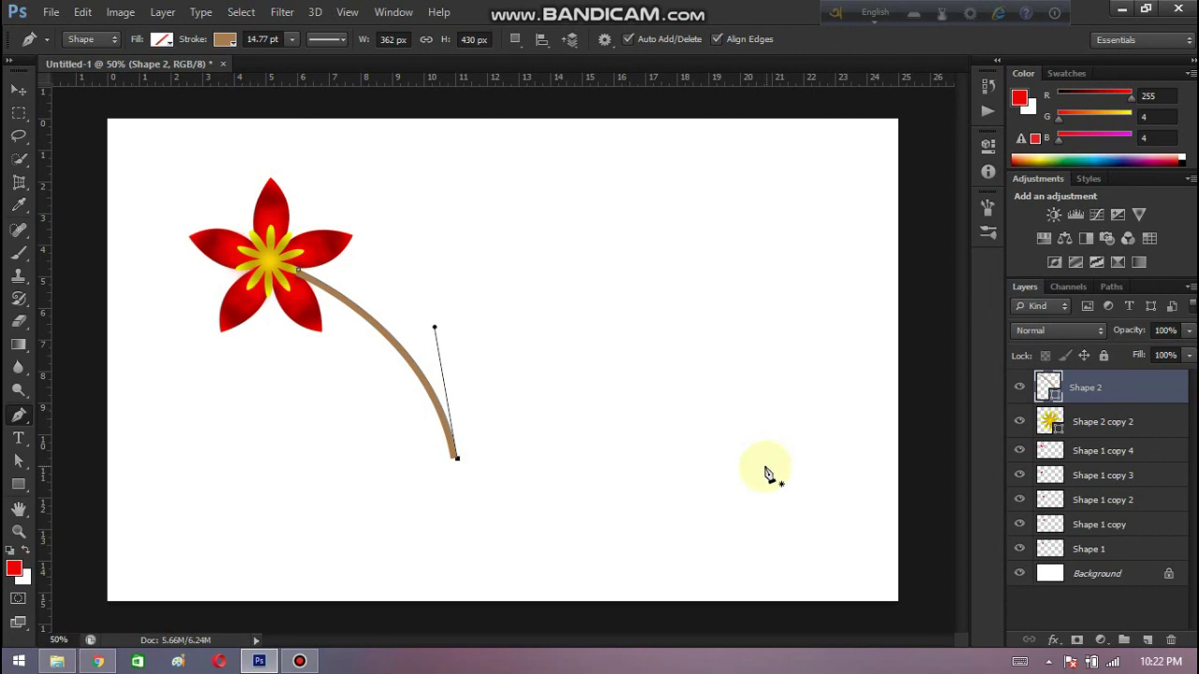
left_click(1149, 641)
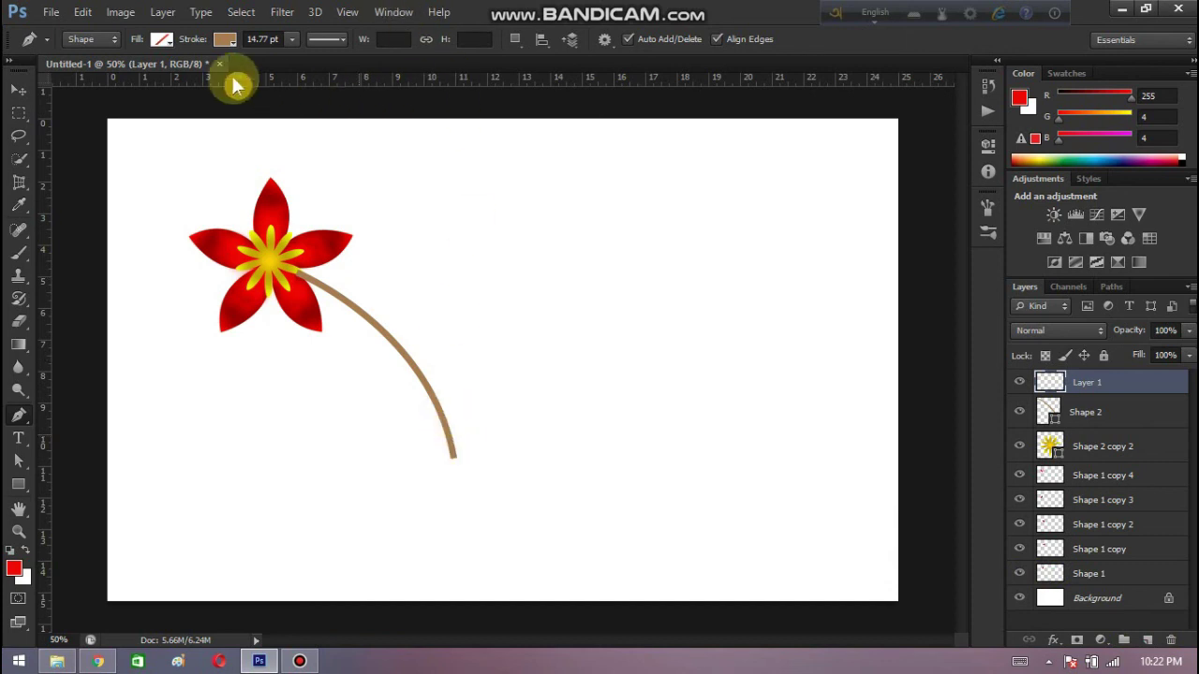
Step: Switch the stroke to green and draw a curved branch arching right from the stem's bottom
left_click(226, 42)
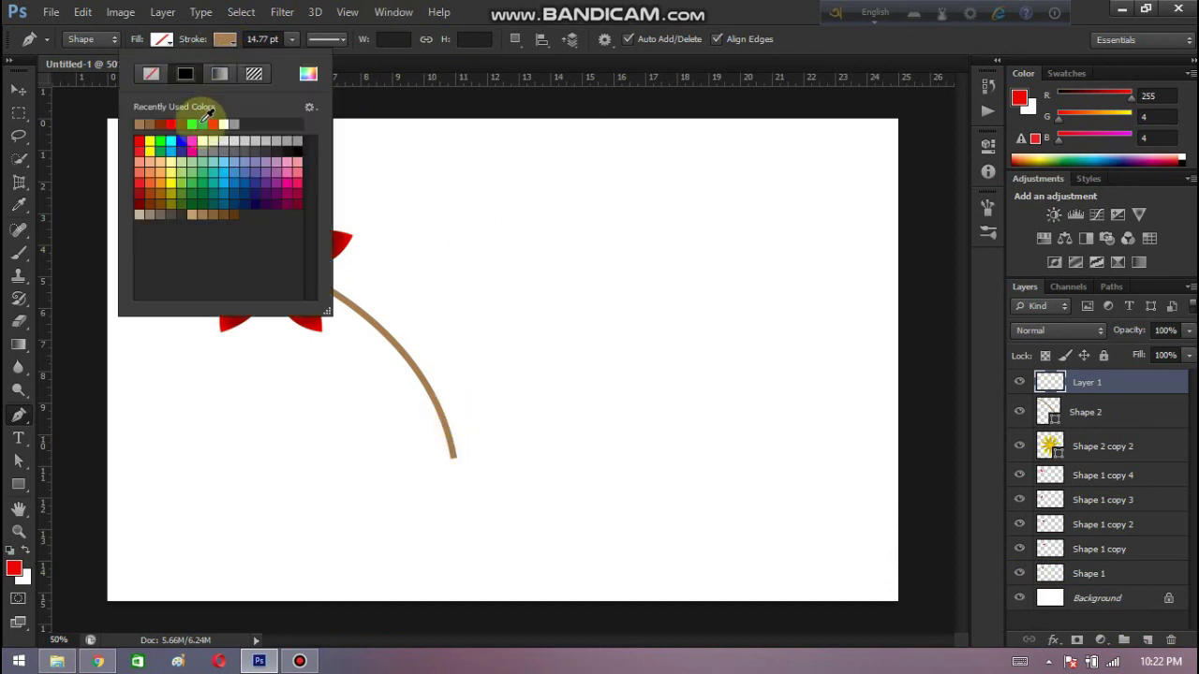
left_click(227, 42)
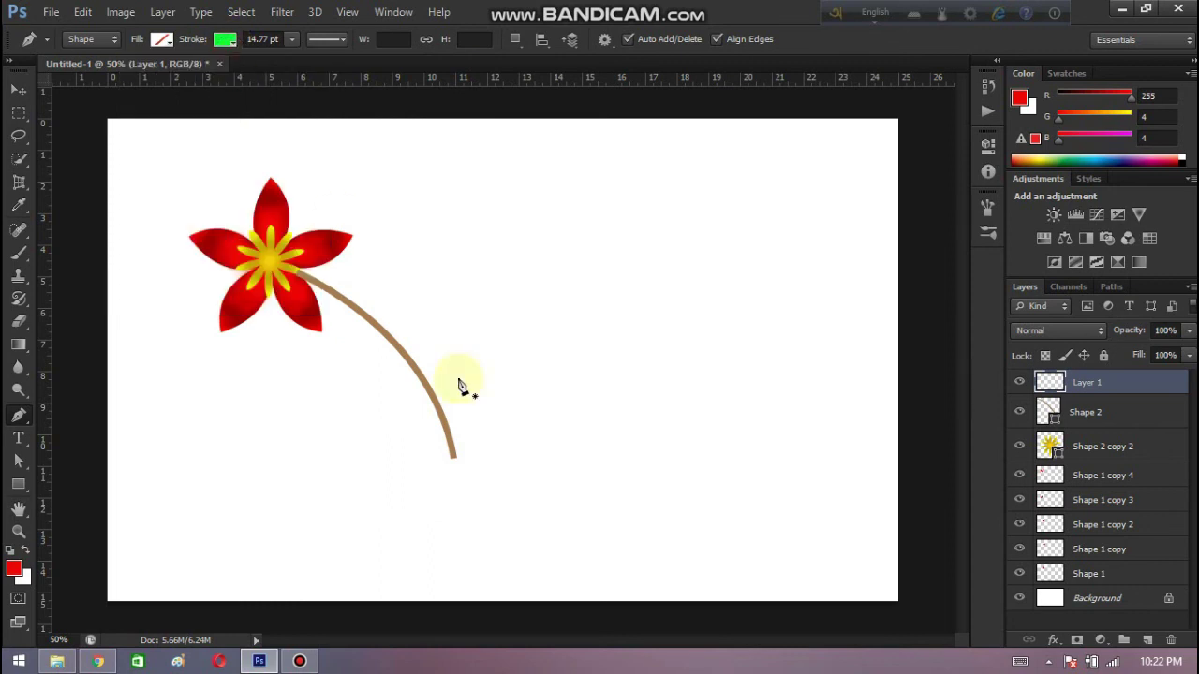
left_click(450, 436)
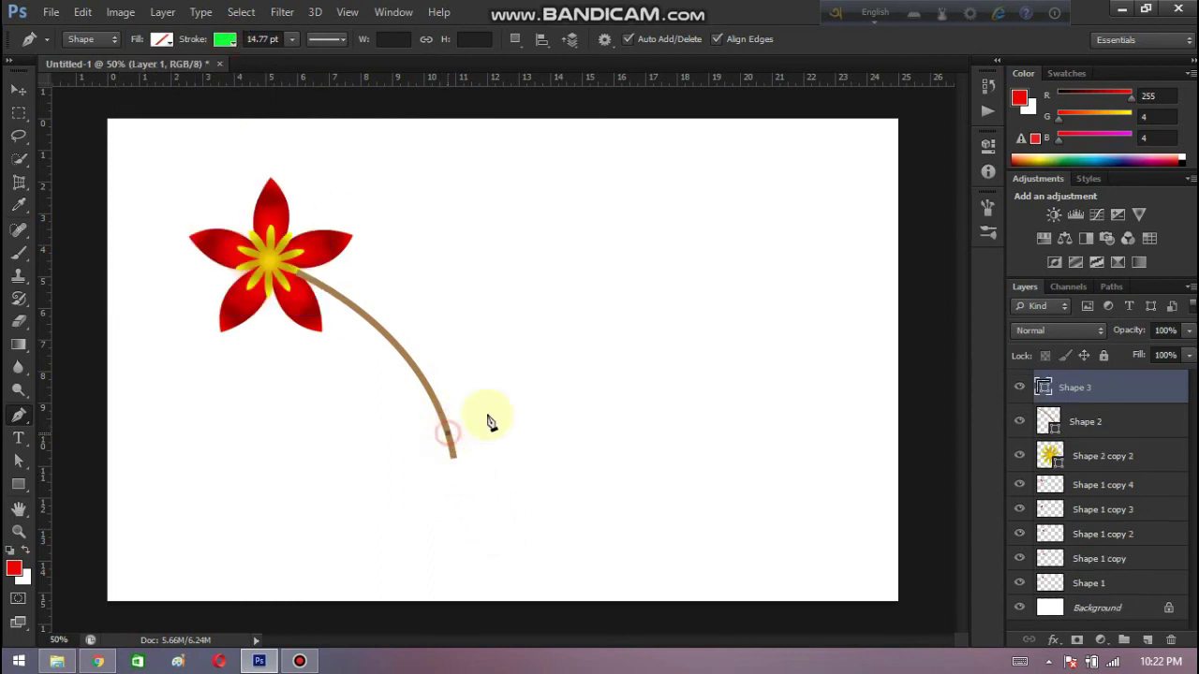
mouse_move(728, 361)
left_mouse_down()
mouse_move(770, 429)
mouse_move(839, 496)
left_mouse_up()
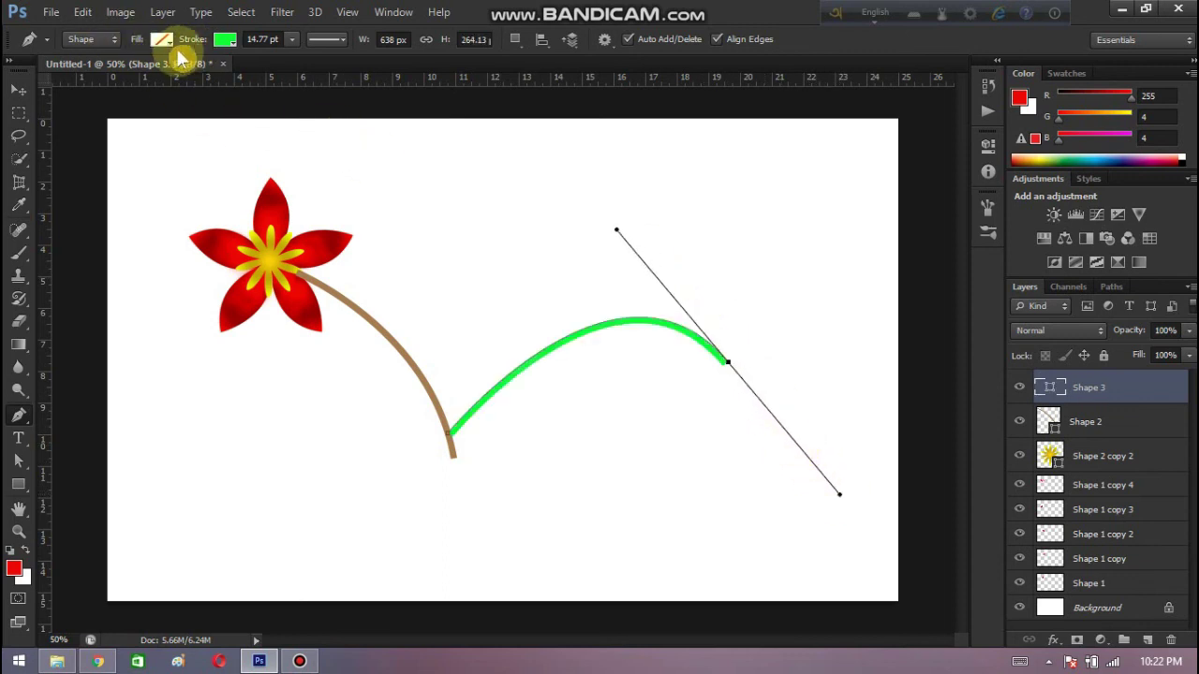
left_click(1148, 641)
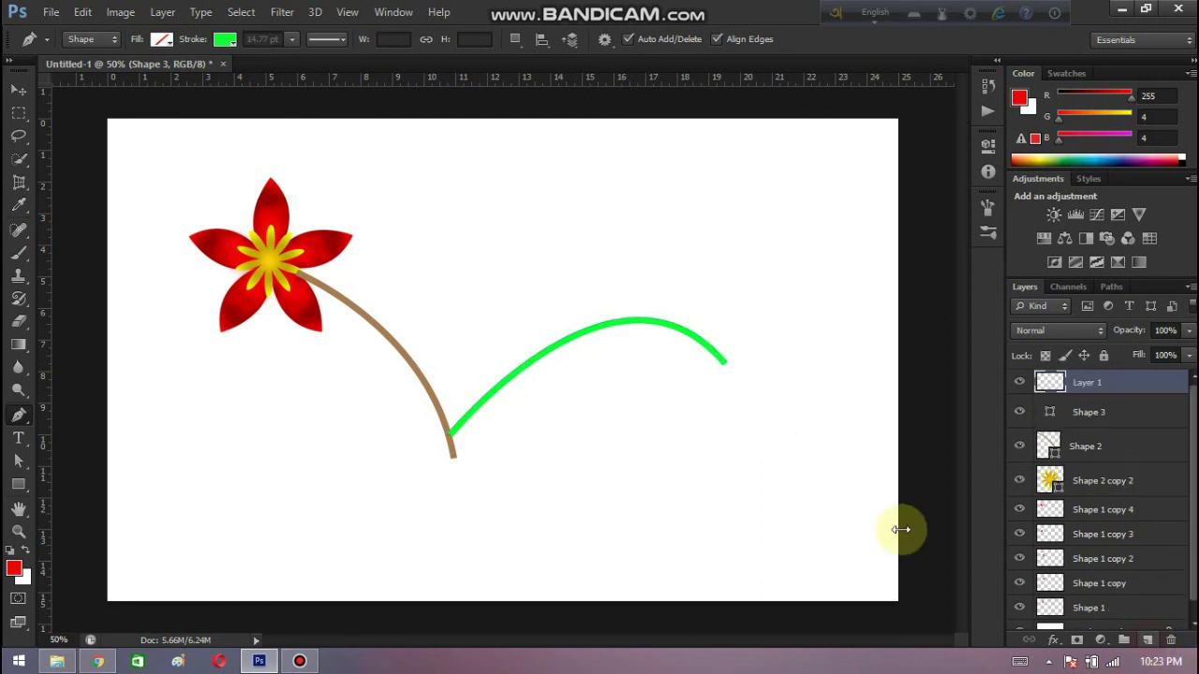
Step: Set the shape fill to a green radial gradient with a dark centre
left_click(167, 43)
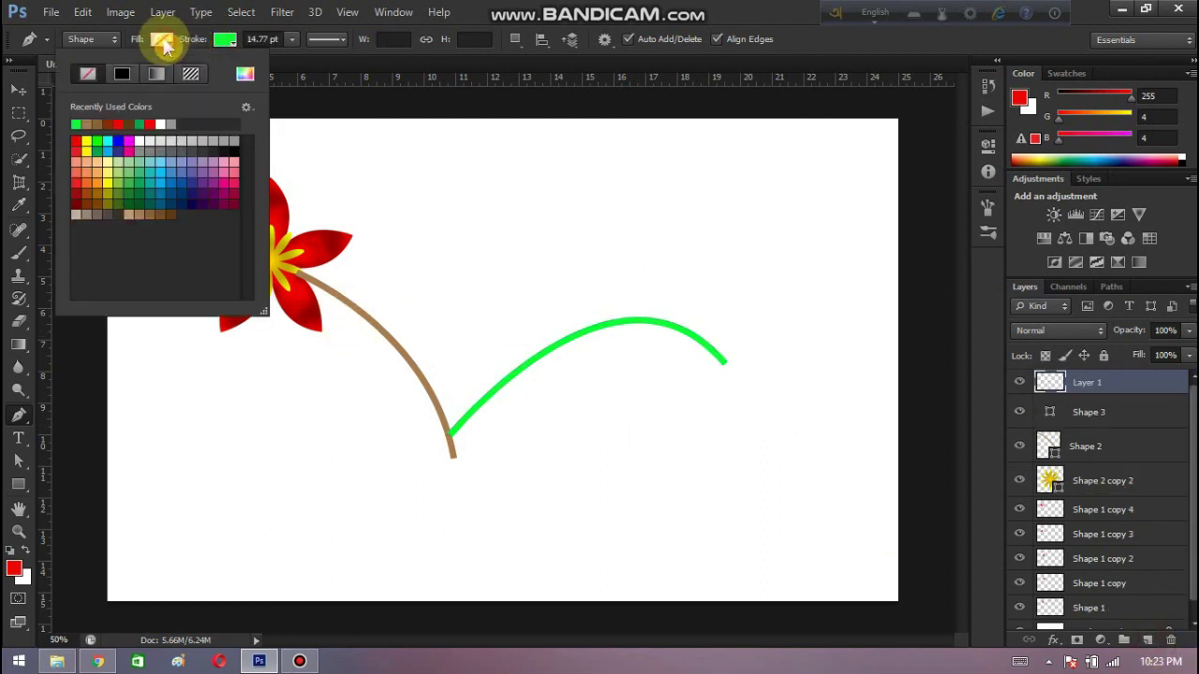
left_click(127, 77)
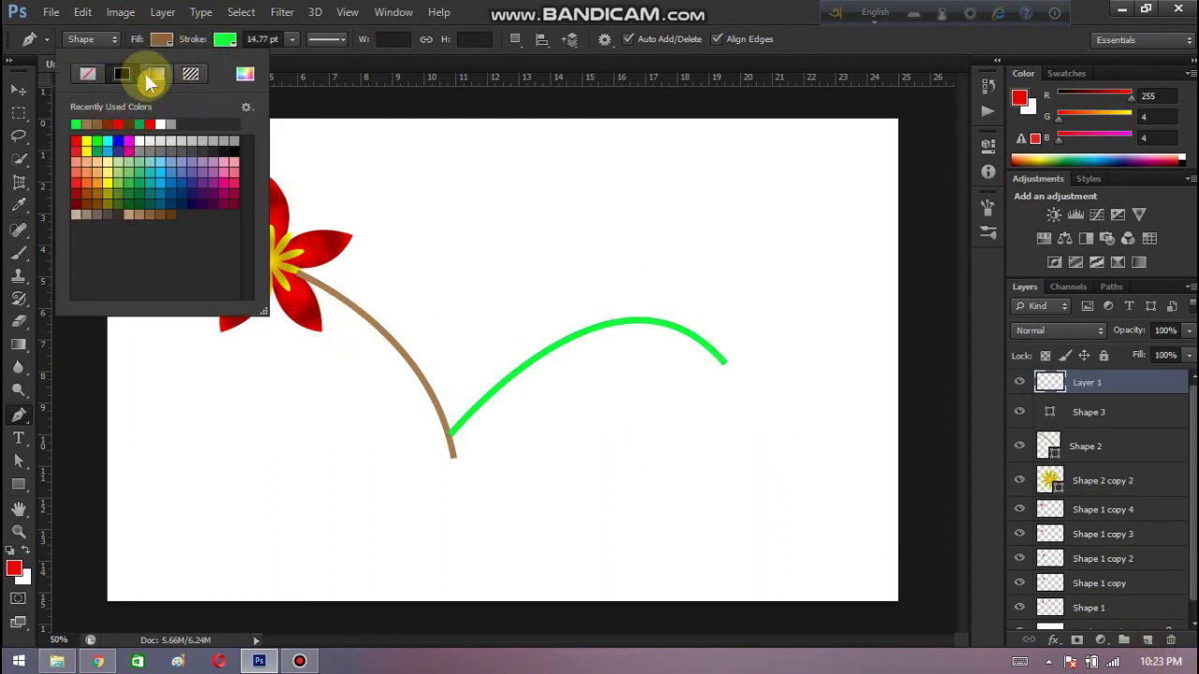
left_click(156, 74)
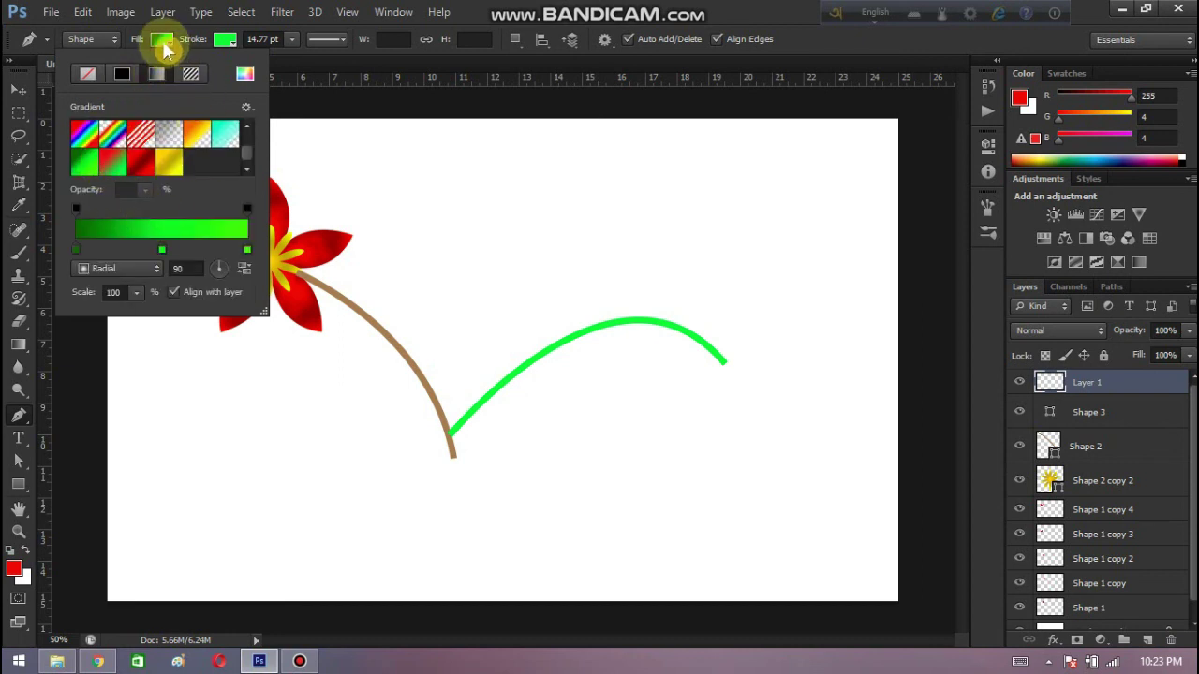
left_click(160, 37)
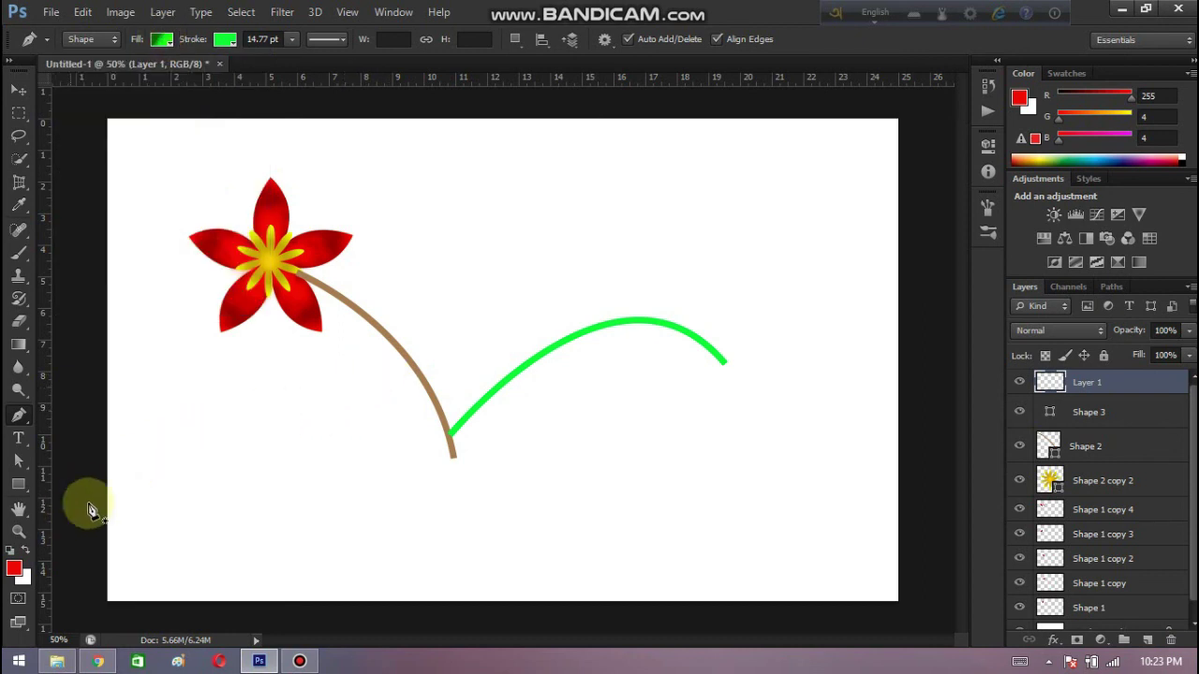
Step: Draw a closed leaf with curved upper and lower edges at the green branch's tip
left_click(492, 389)
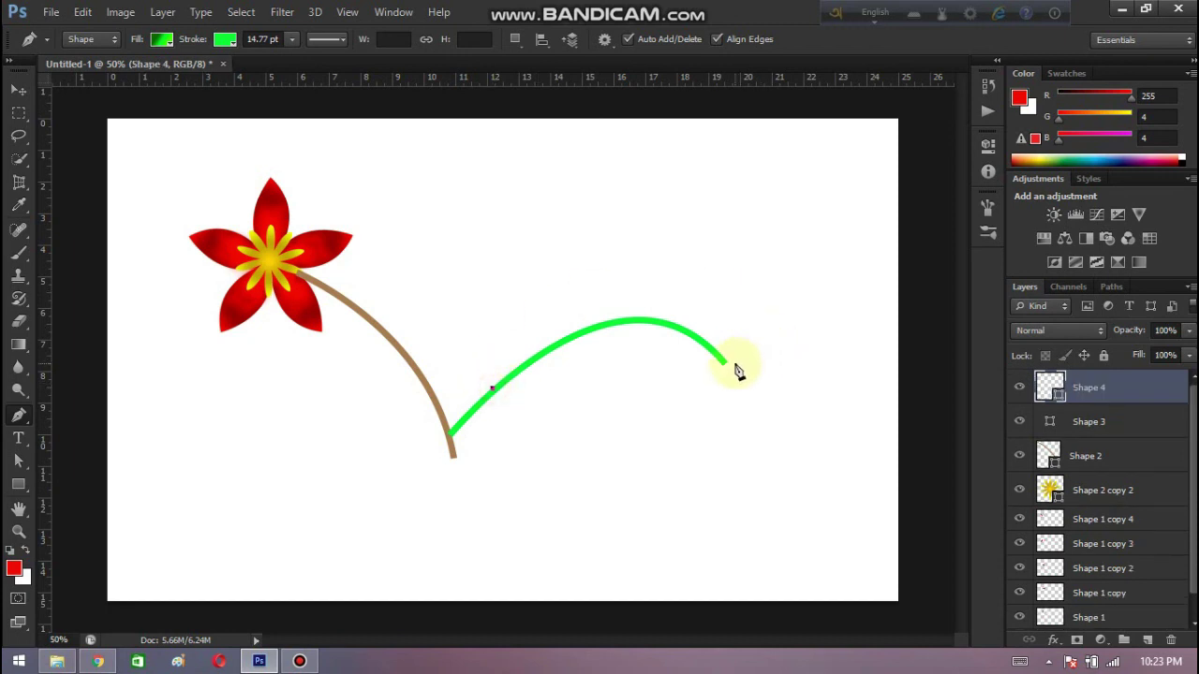
left_click_drag(745, 401, 857, 627)
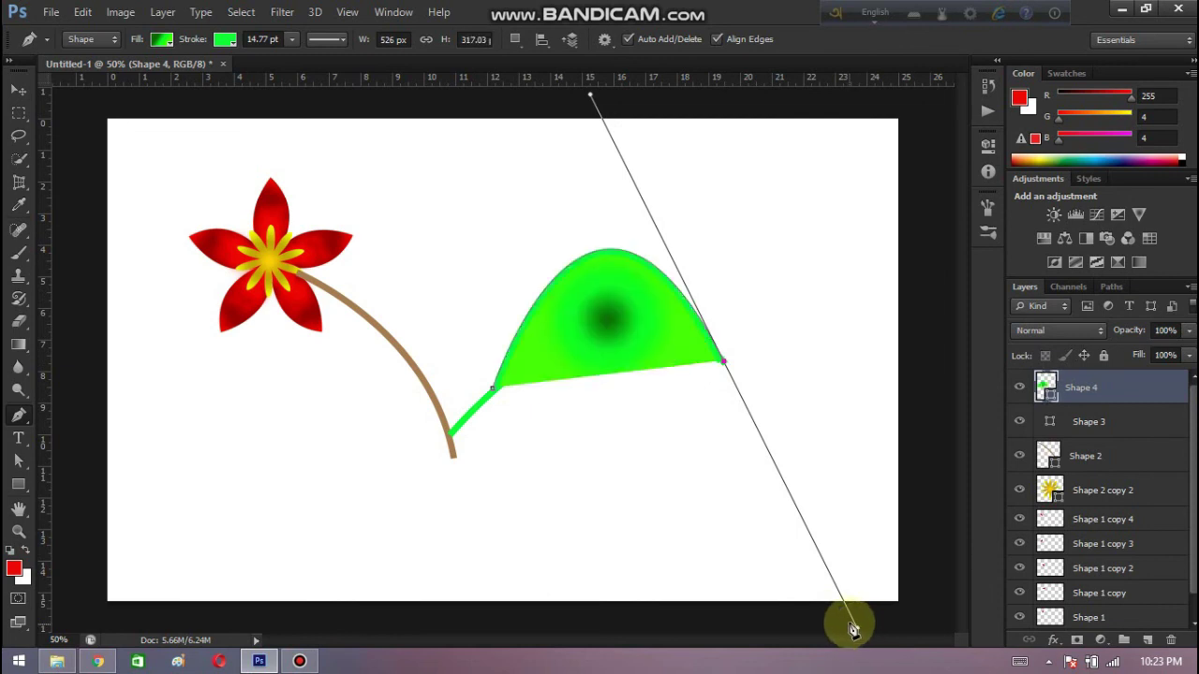
left_click(724, 364, "alt")
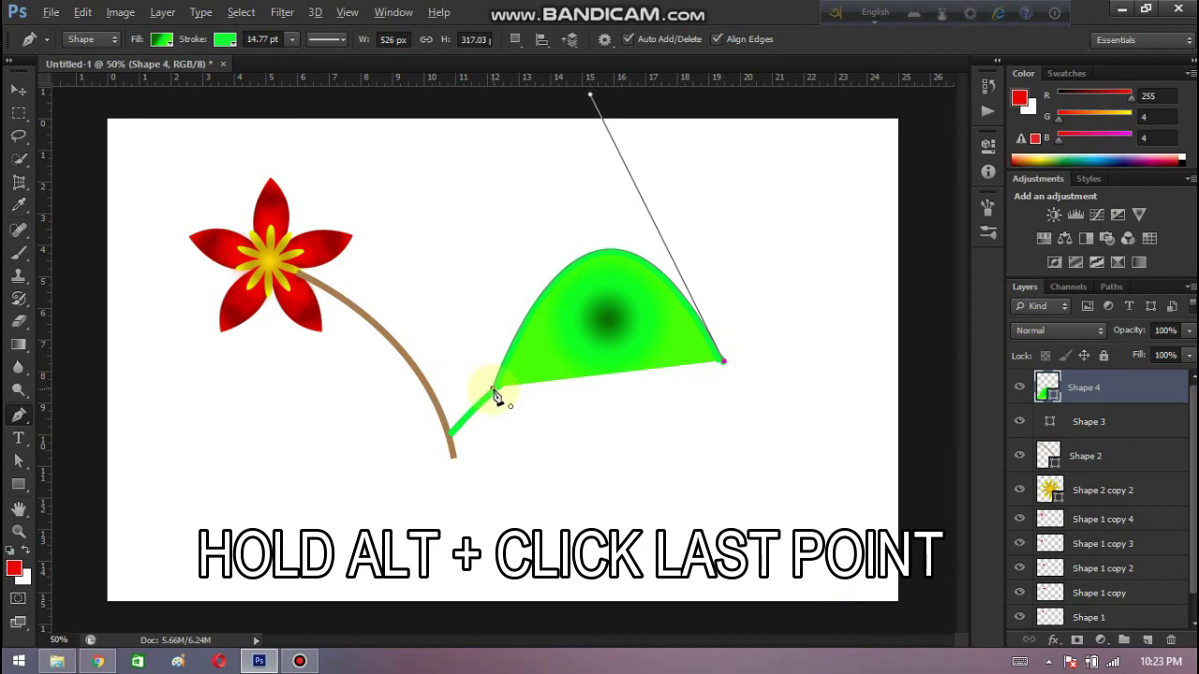
left_click_drag(496, 391, 337, 255)
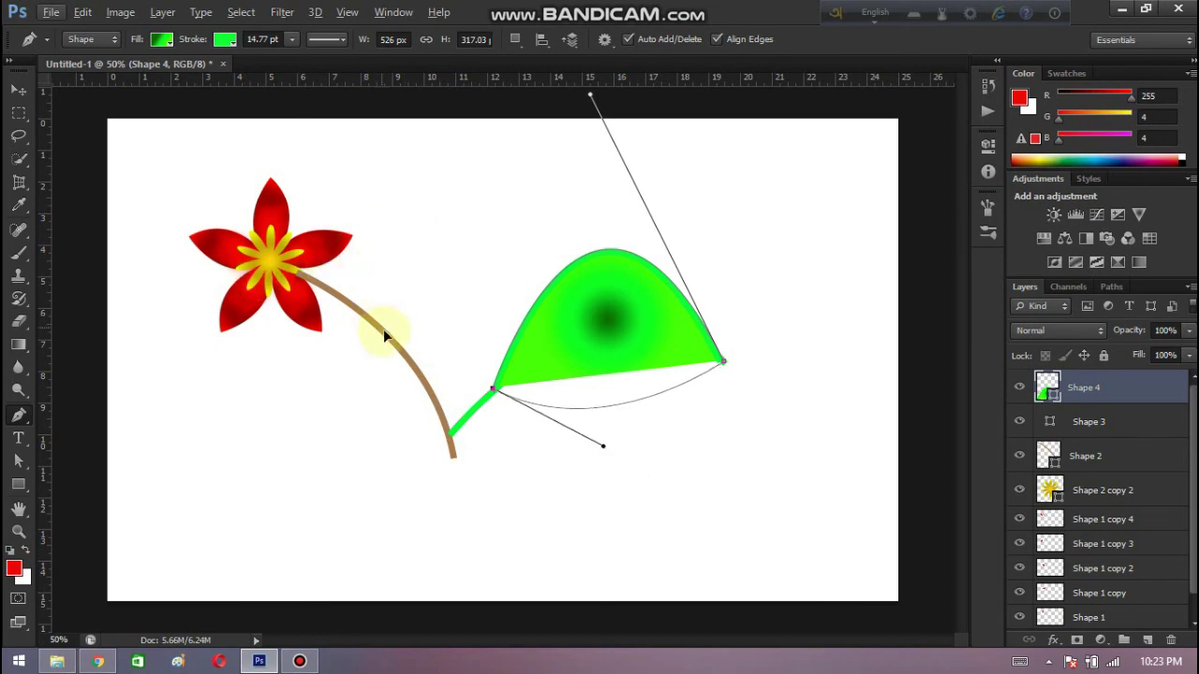
left_click_drag(337, 255, 390, 338)
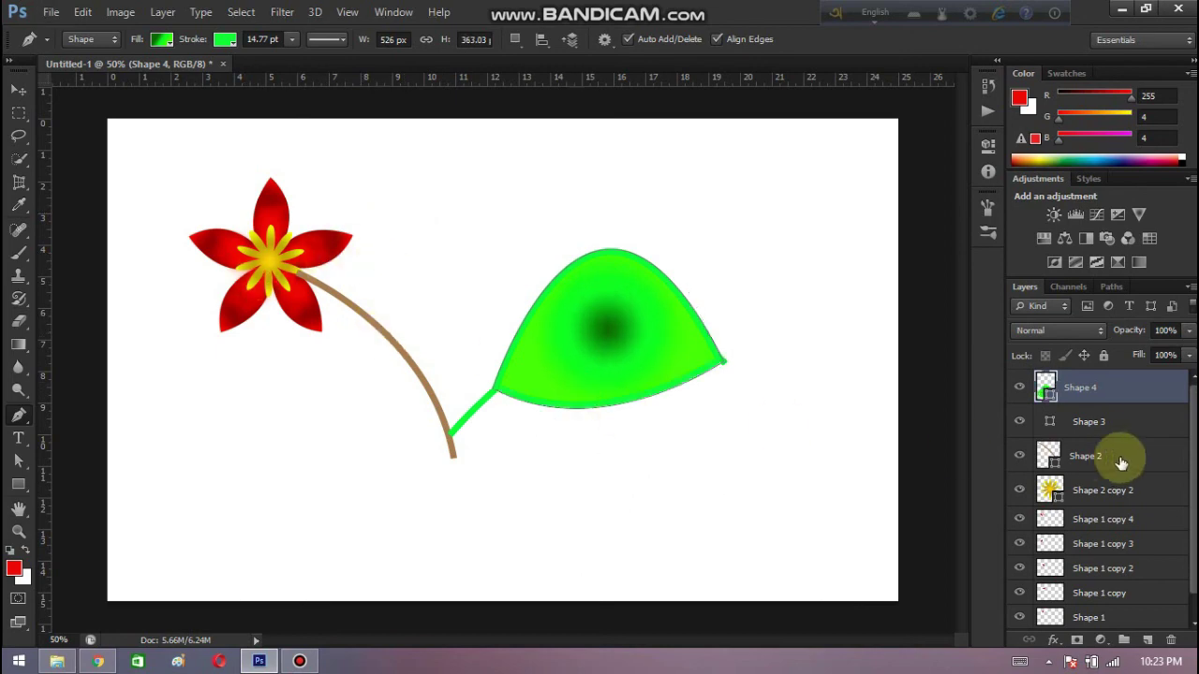
Step: Move the Shape 4 leaf layer below the Shape 3 green curve layer
left_click(1073, 387)
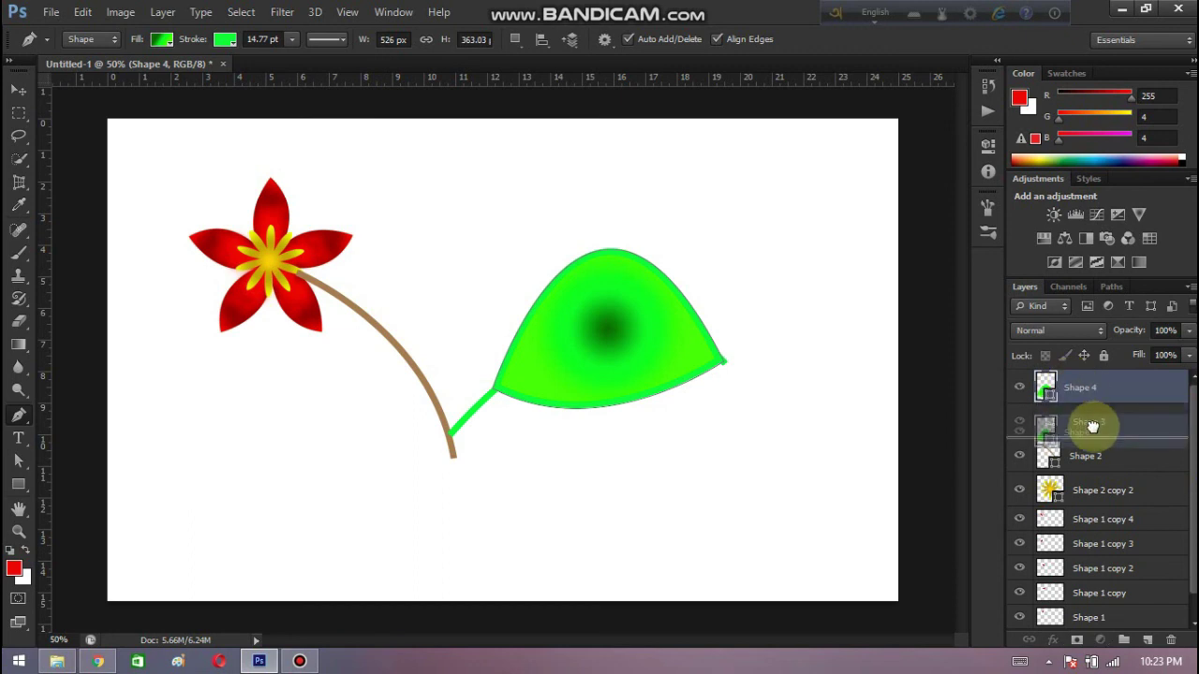
left_click_drag(1073, 386, 1092, 423)
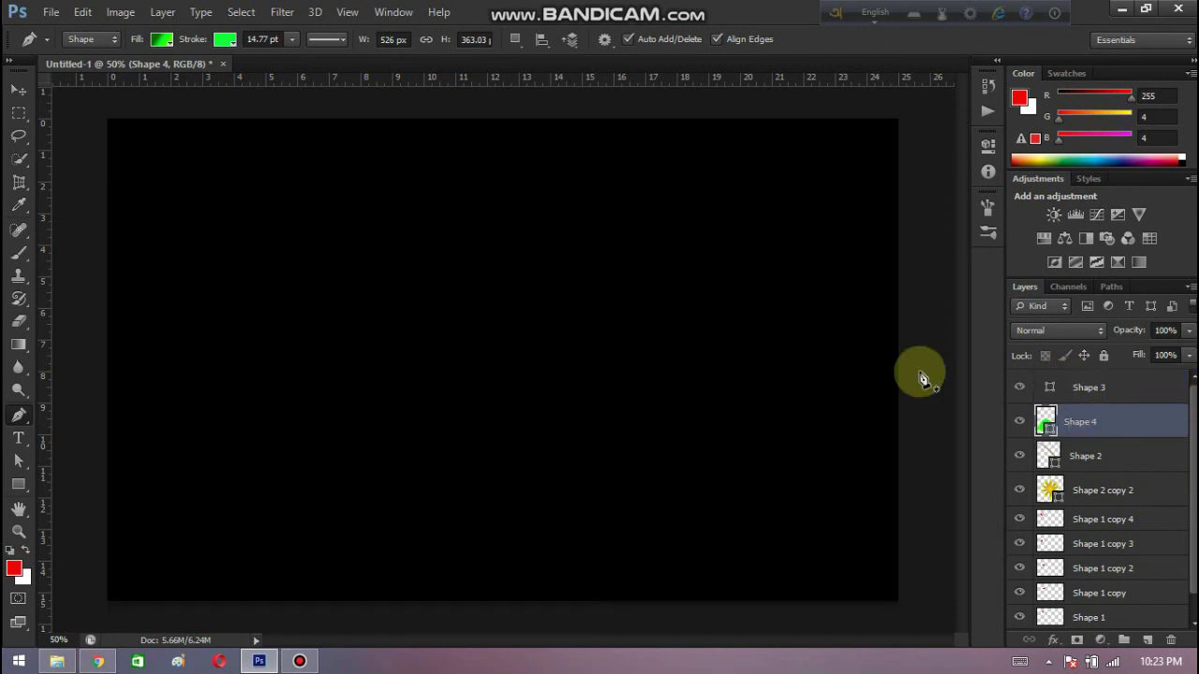
left_click(934, 191)
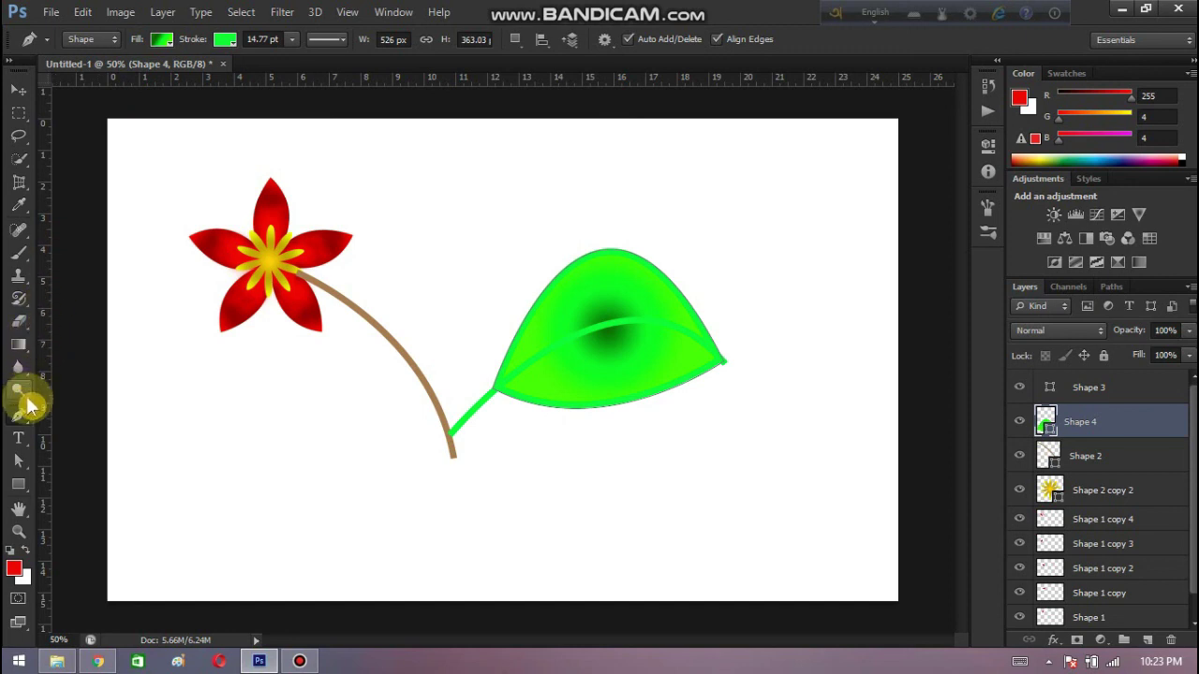
Step: Rasterize the Shape 4 leaf and desaturate its lower-left area with the Sponge tool
left_click(24, 398)
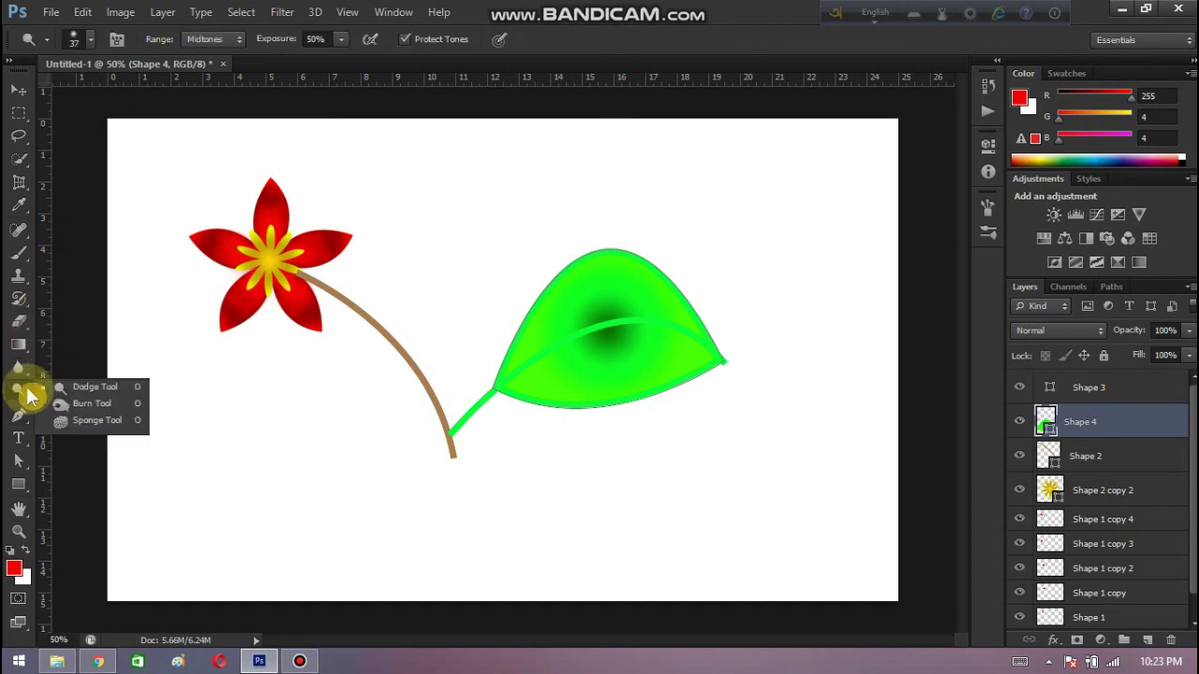
left_click(94, 420)
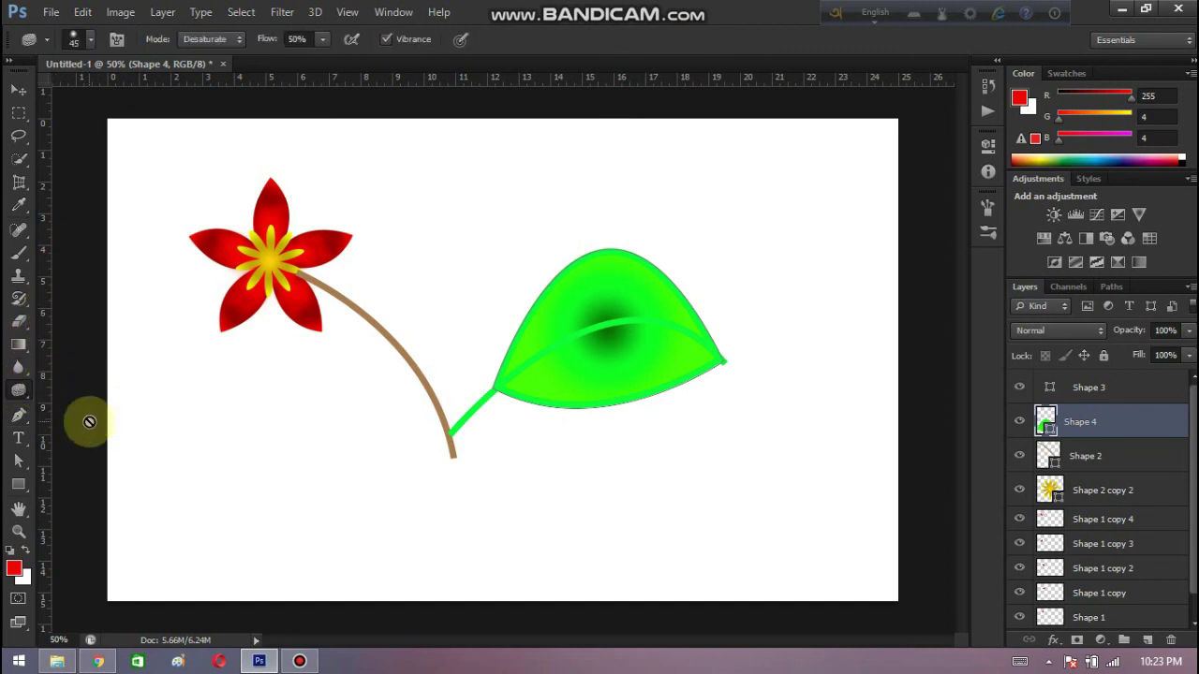
left_click(591, 374)
left_click(567, 263)
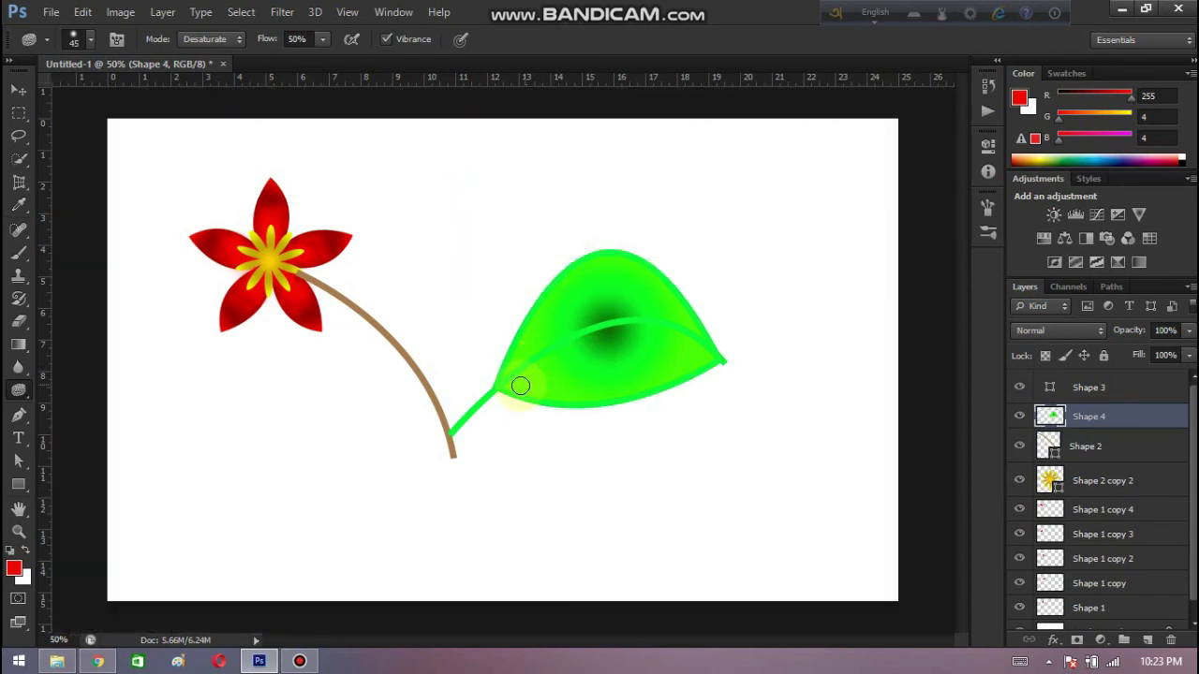
mouse_move(521, 386)
left_mouse_down()
mouse_move(569, 362)
mouse_move(508, 383)
mouse_move(665, 351)
mouse_move(715, 356)
mouse_move(570, 380)
mouse_move(664, 372)
mouse_move(618, 372)
mouse_move(625, 294)
left_mouse_up()
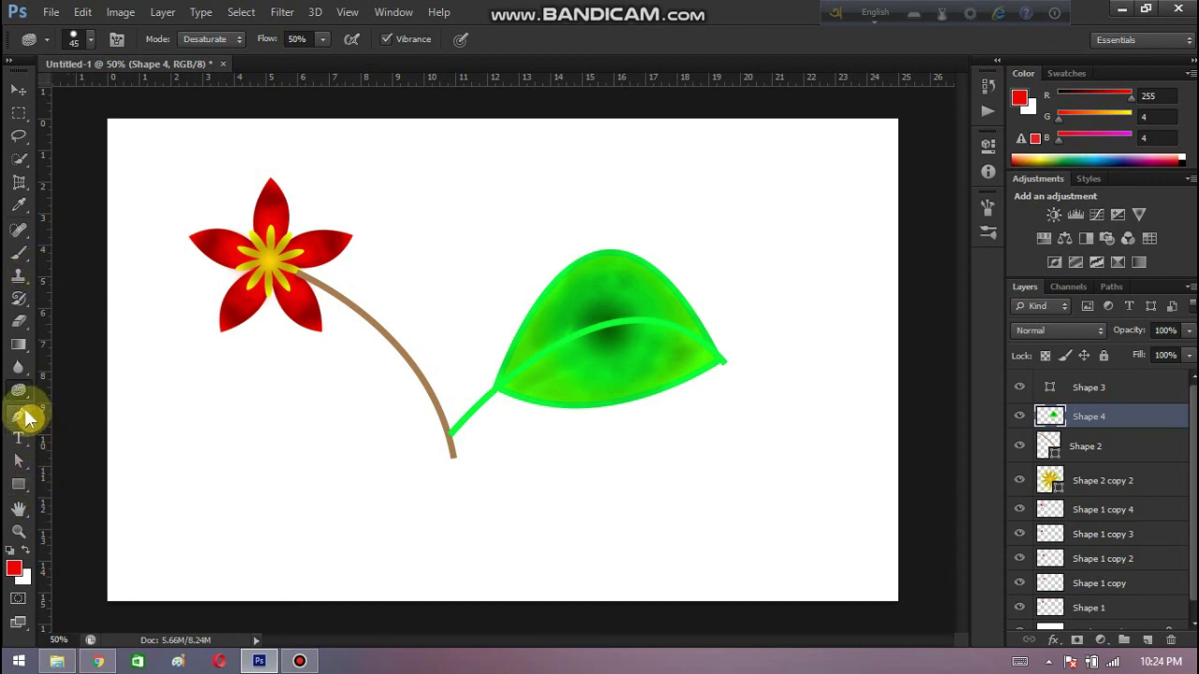
left_click(23, 415)
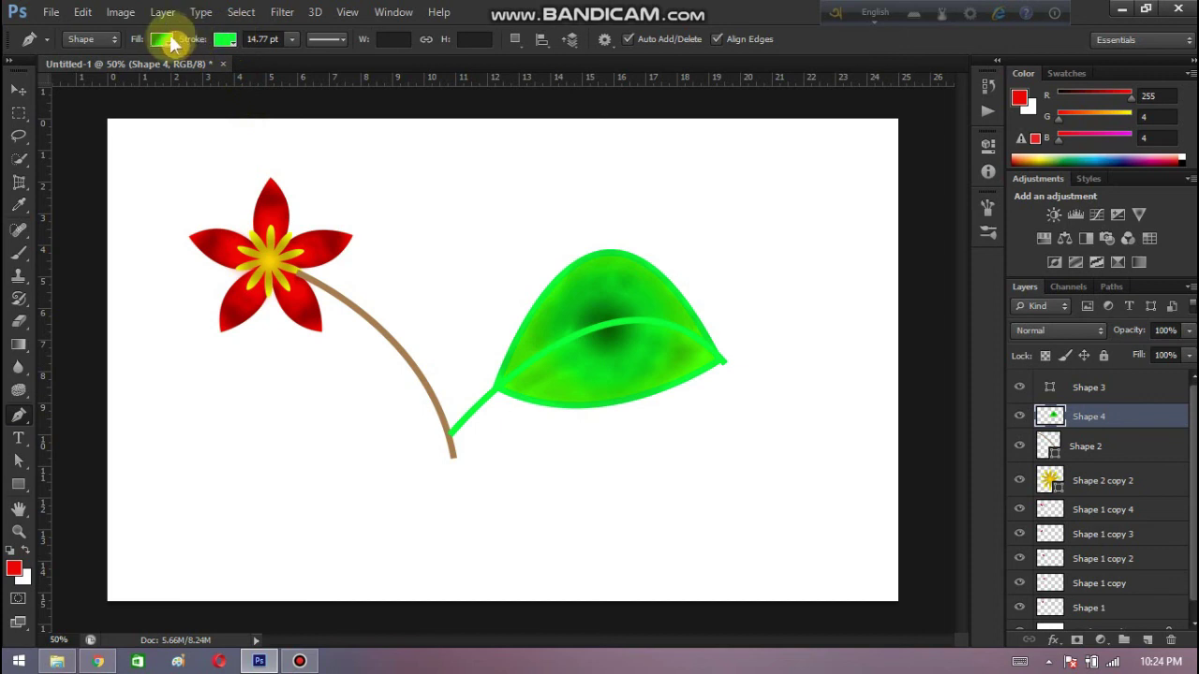
left_click(161, 39)
Step: Set new Pen shapes to no fill with a dark green stroke
left_click(91, 75)
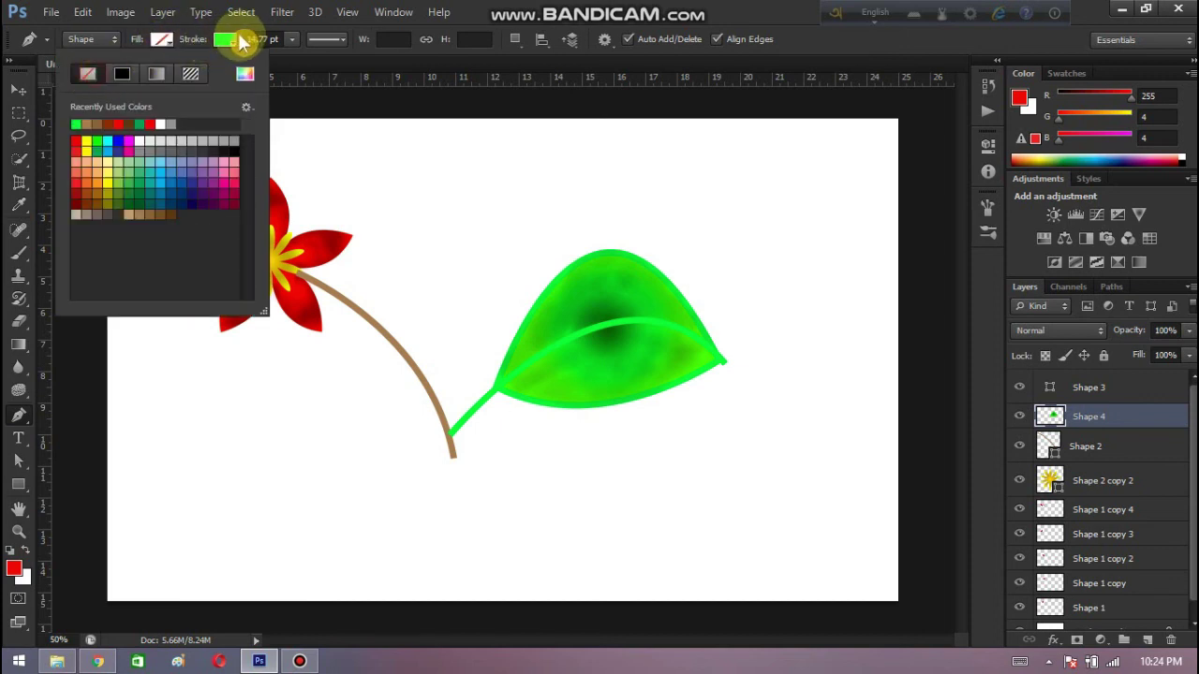
left_click(225, 39)
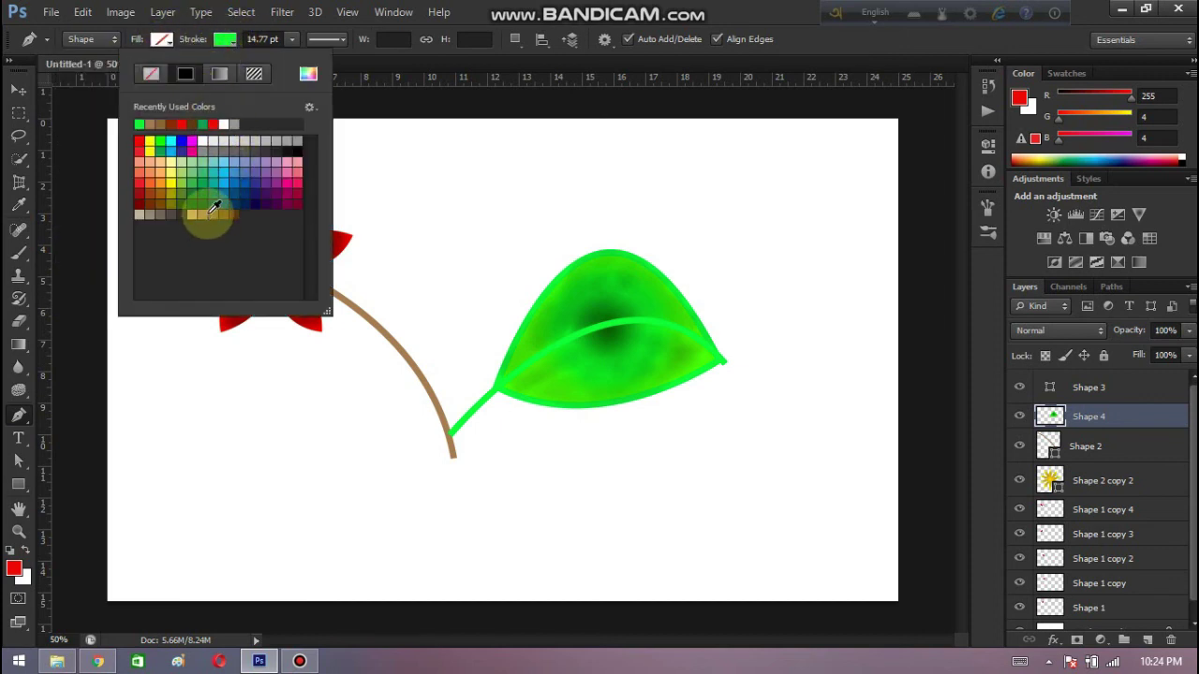
left_click(203, 205)
left_click(230, 38)
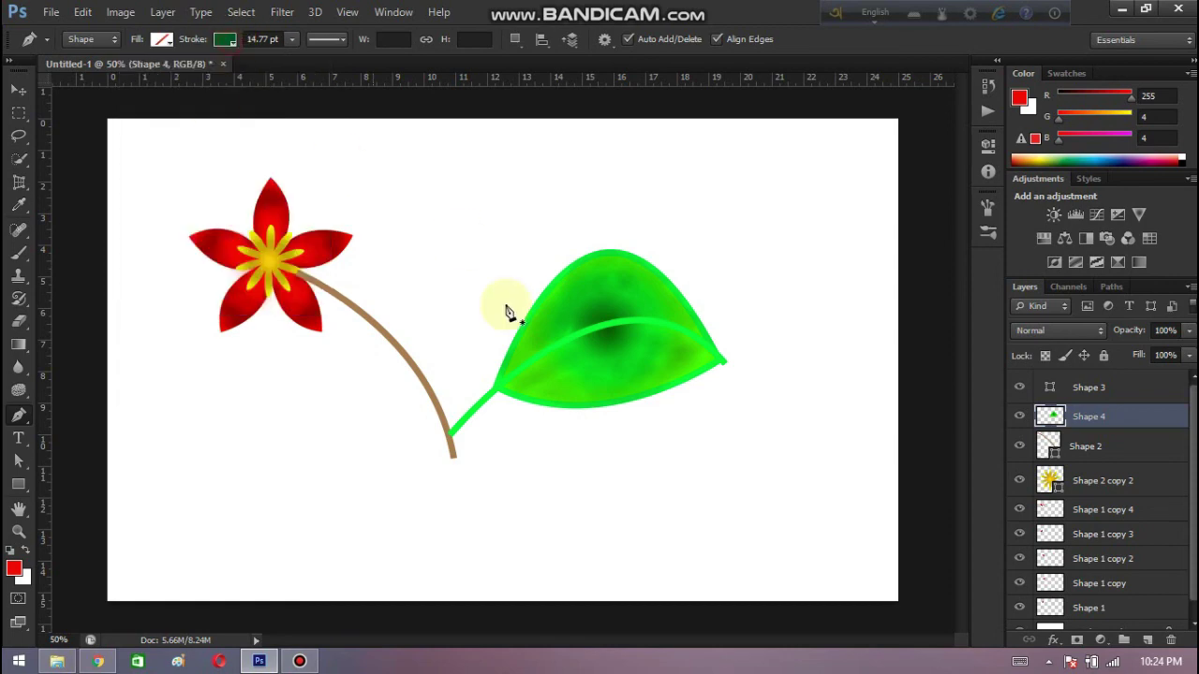
Step: Draw curved dark green vein paths across the leaf, each on a new shape layer
left_click(533, 359)
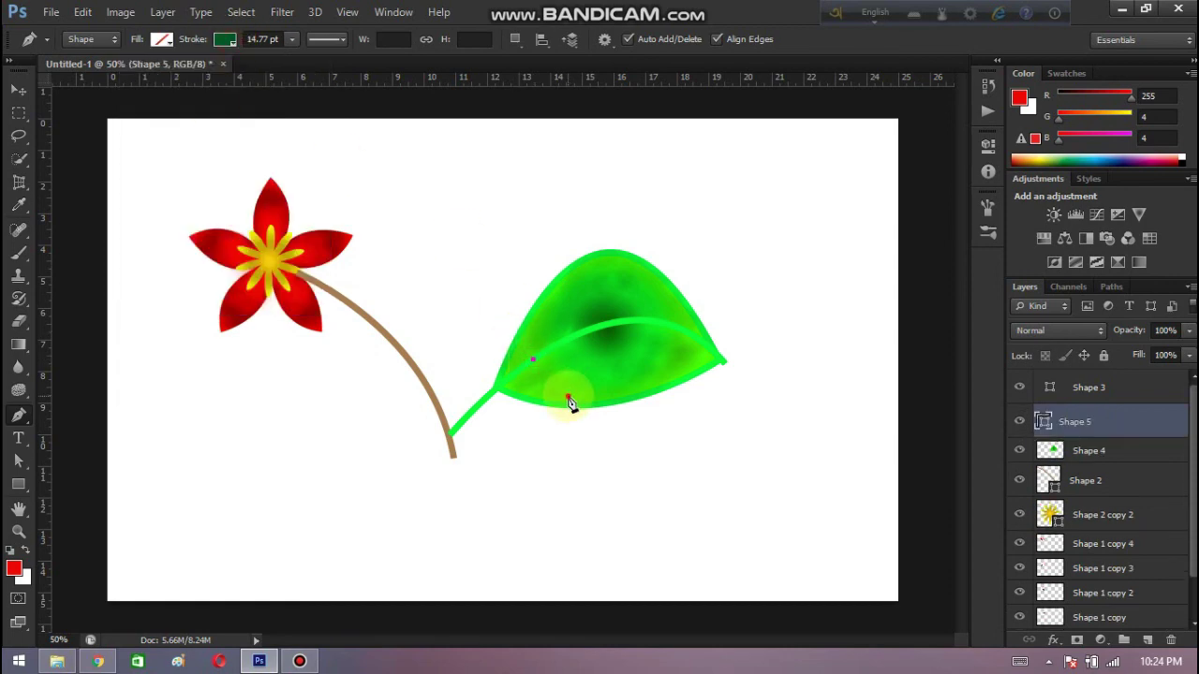
left_click_drag(571, 416, 570, 414)
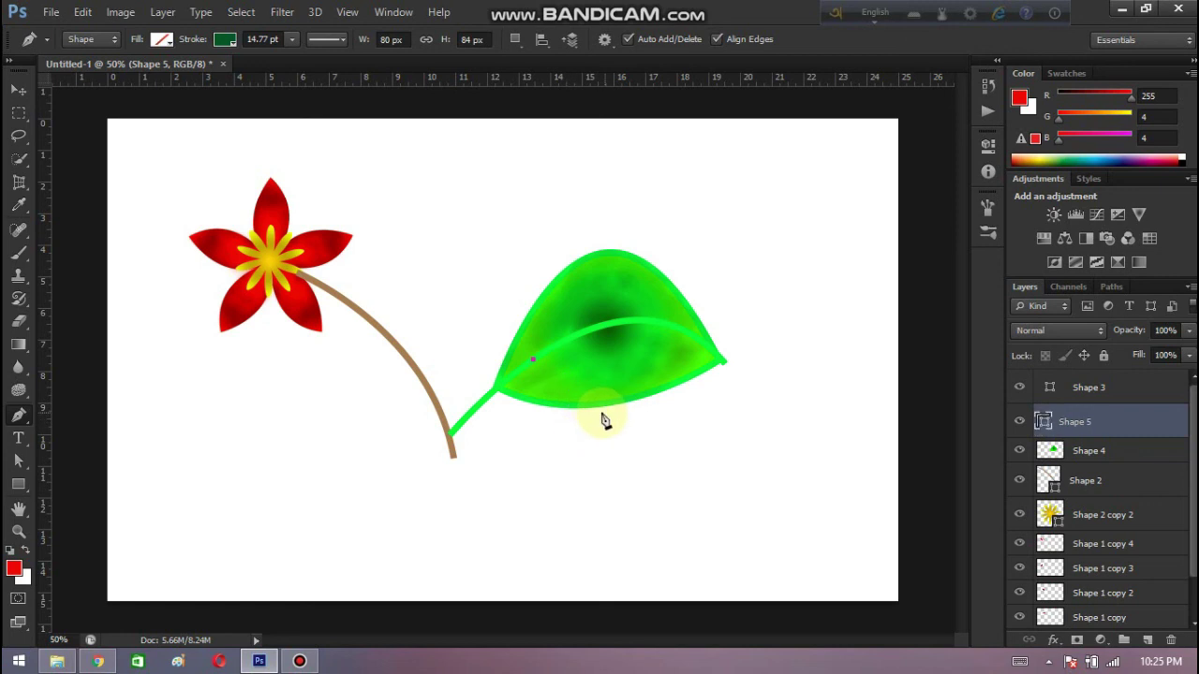
mouse_move(571, 408)
left_mouse_down()
mouse_move(552, 483)
mouse_move(563, 475)
left_mouse_up()
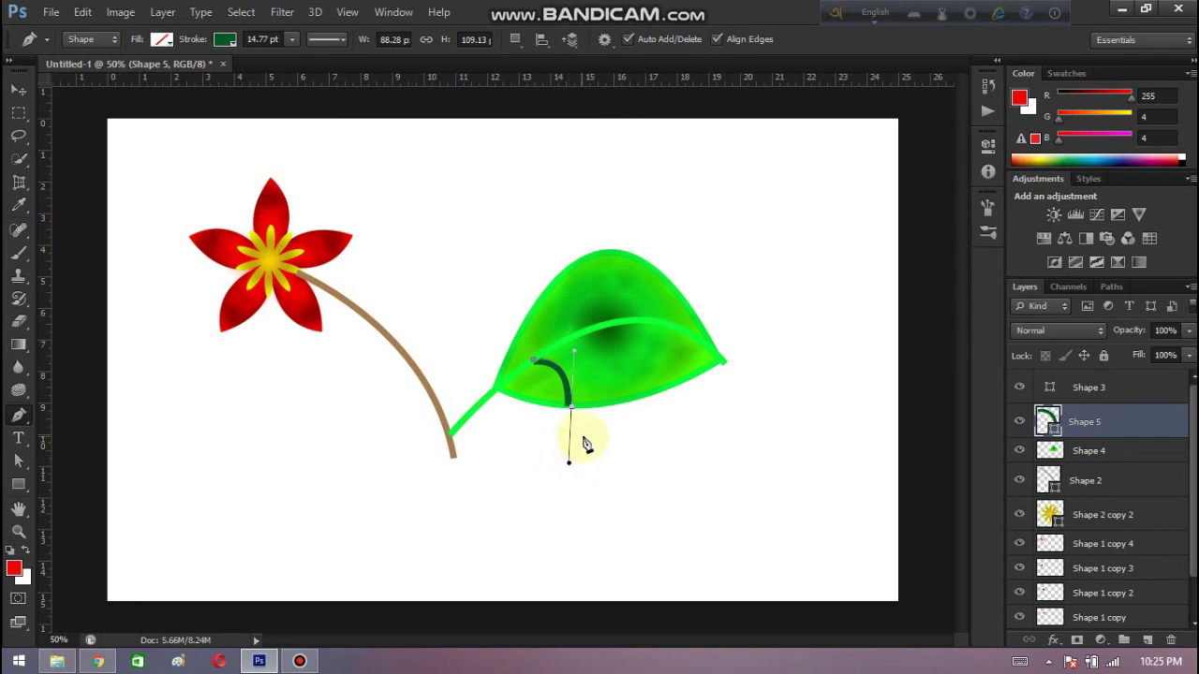
left_click(1157, 639)
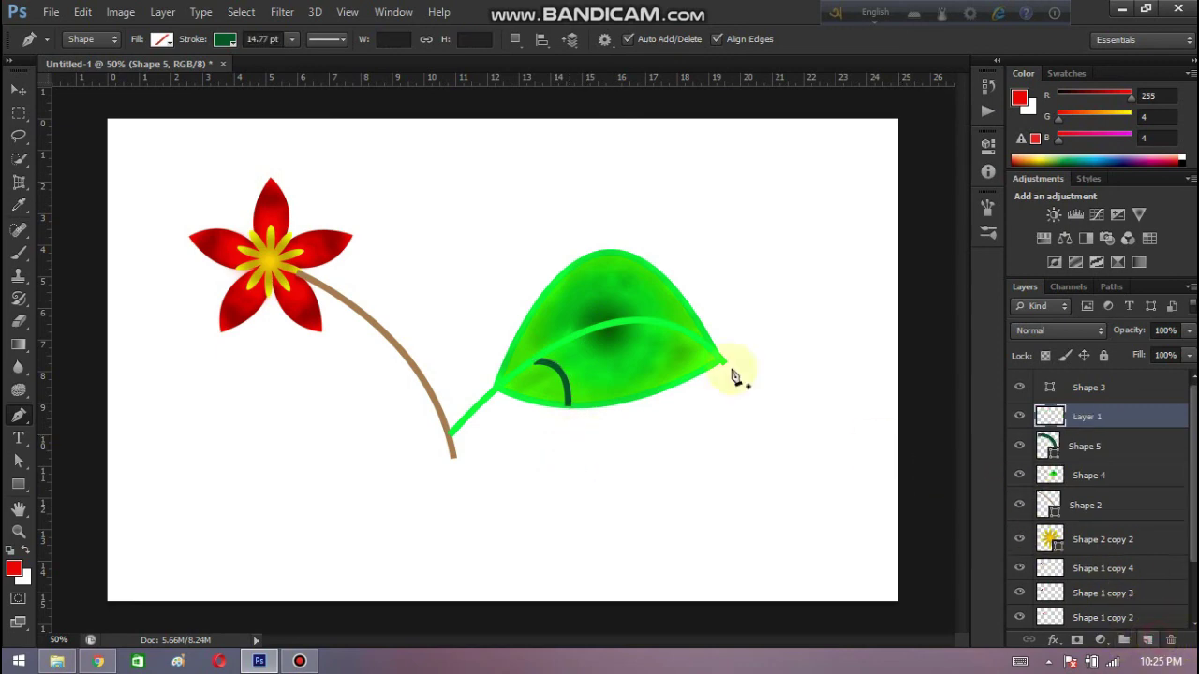
left_click(607, 326)
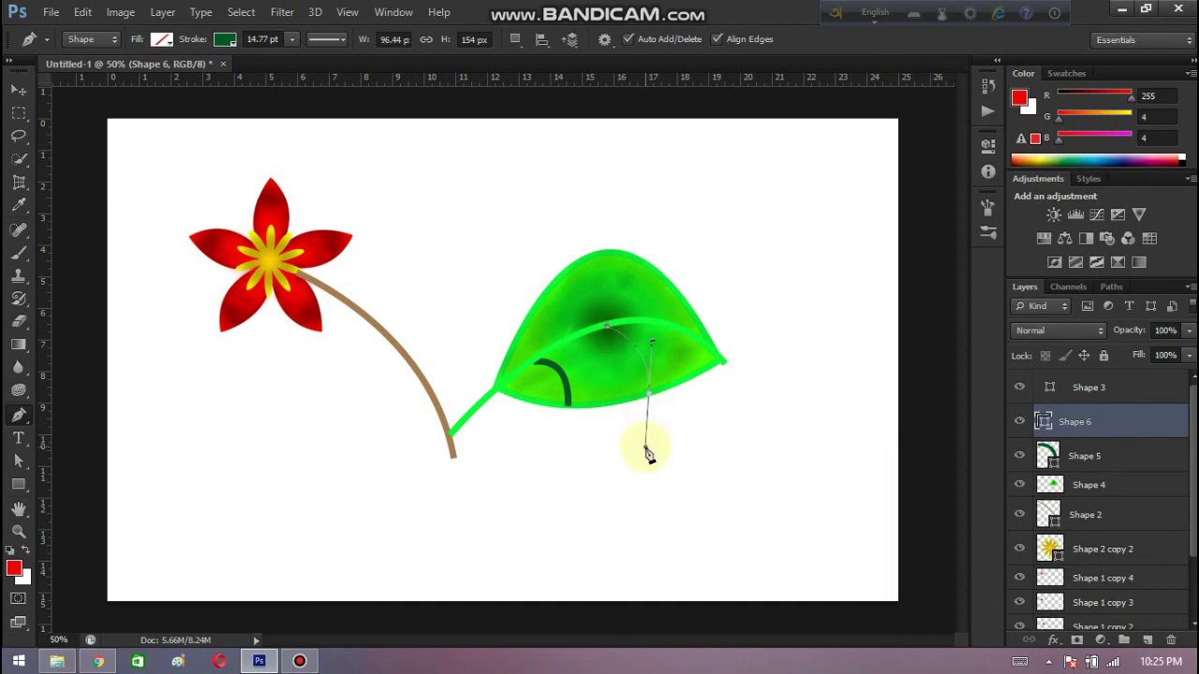
left_click_drag(647, 450, 646, 447)
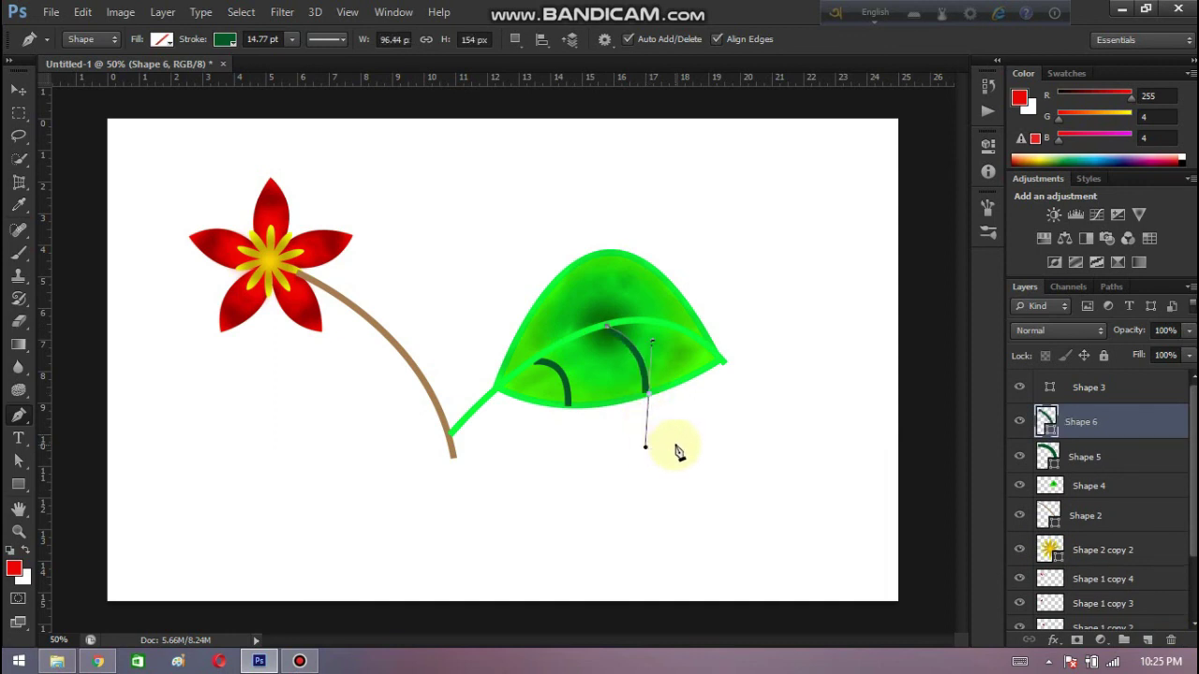
left_click(1155, 640)
key("e")
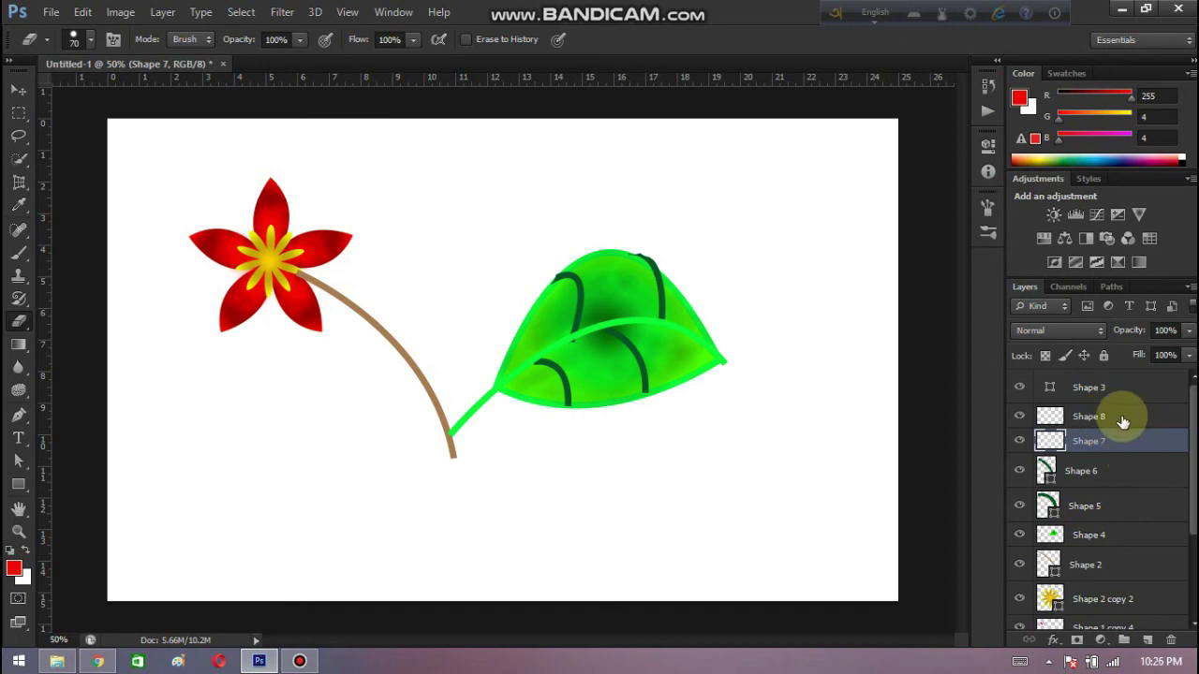
Step: Merge Shape 2 through Shape 8 into one layer and erase the vein tip above the leaf
scroll(1115, 426, "down", 2)
scroll(1113, 423, "up", 2)
left_click(1117, 422, "shift")
left_click(1118, 476)
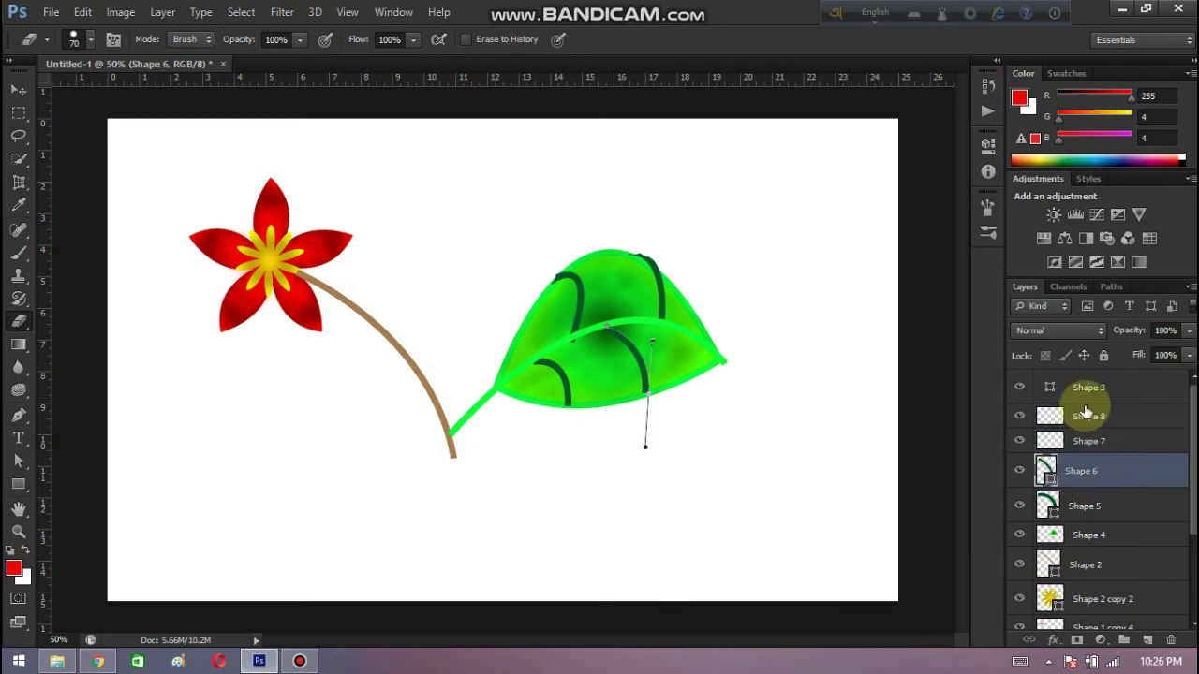
left_click(1094, 417, "ctrl")
left_click(1102, 446, "ctrl")
left_click(1101, 506, "ctrl")
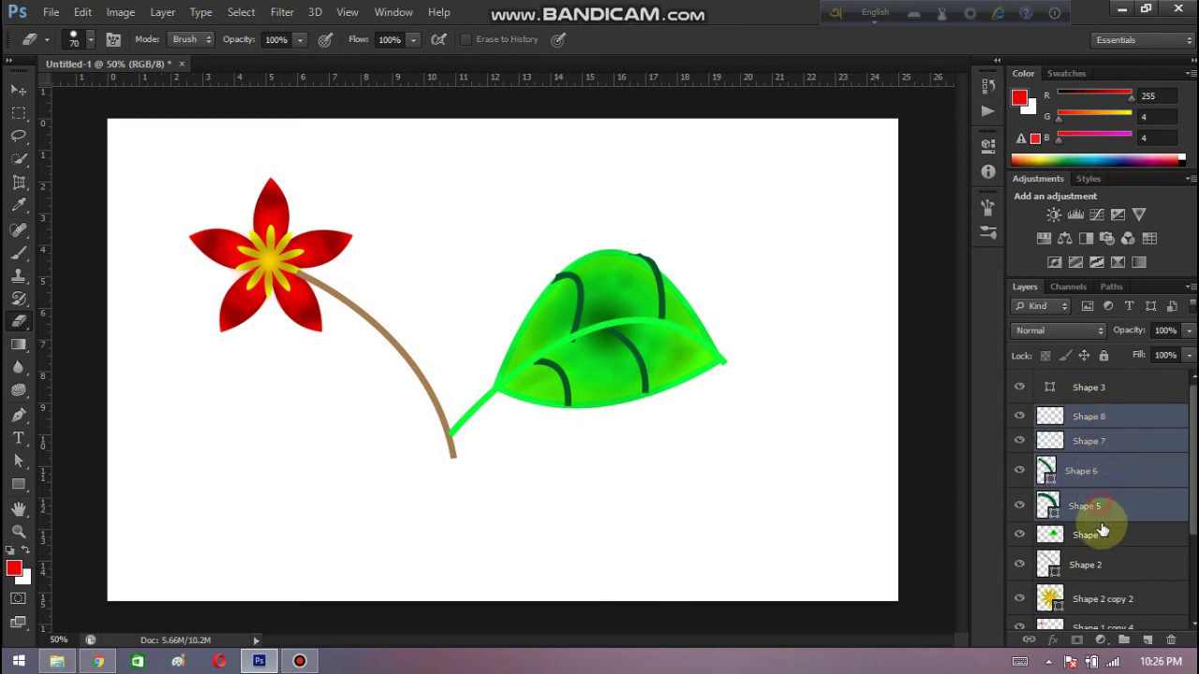
left_click(1102, 536, "ctrl")
left_click(1103, 568, "ctrl")
key("ctrl+e")
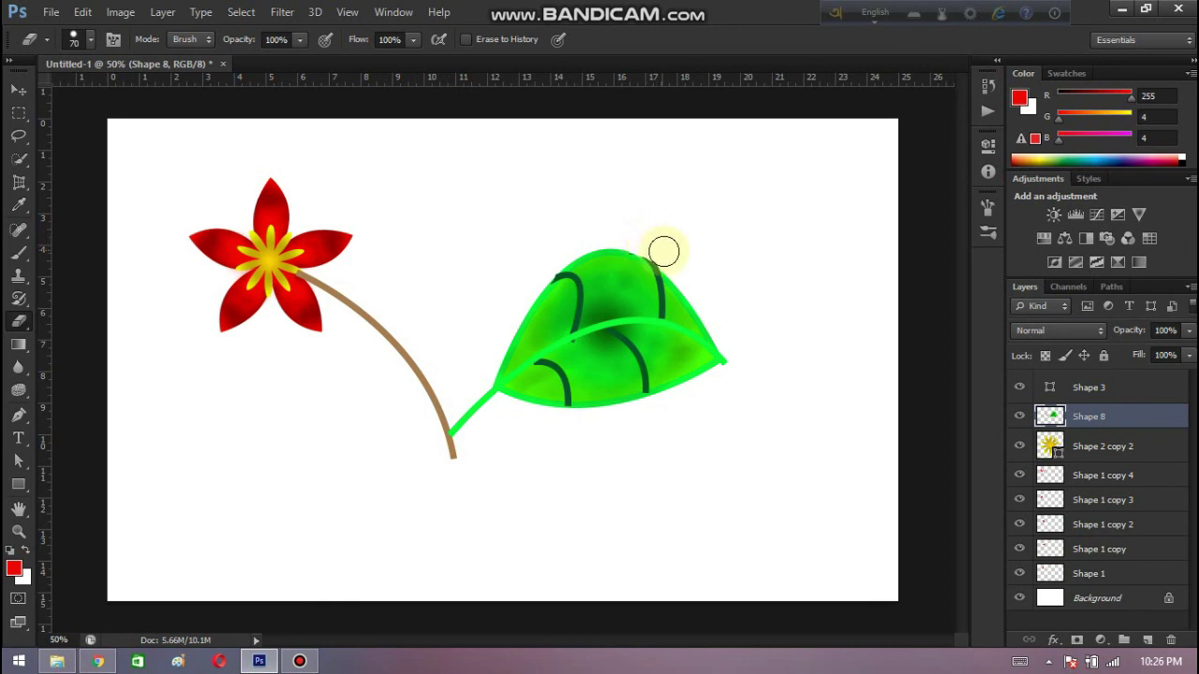
left_click_drag(625, 242, 549, 265)
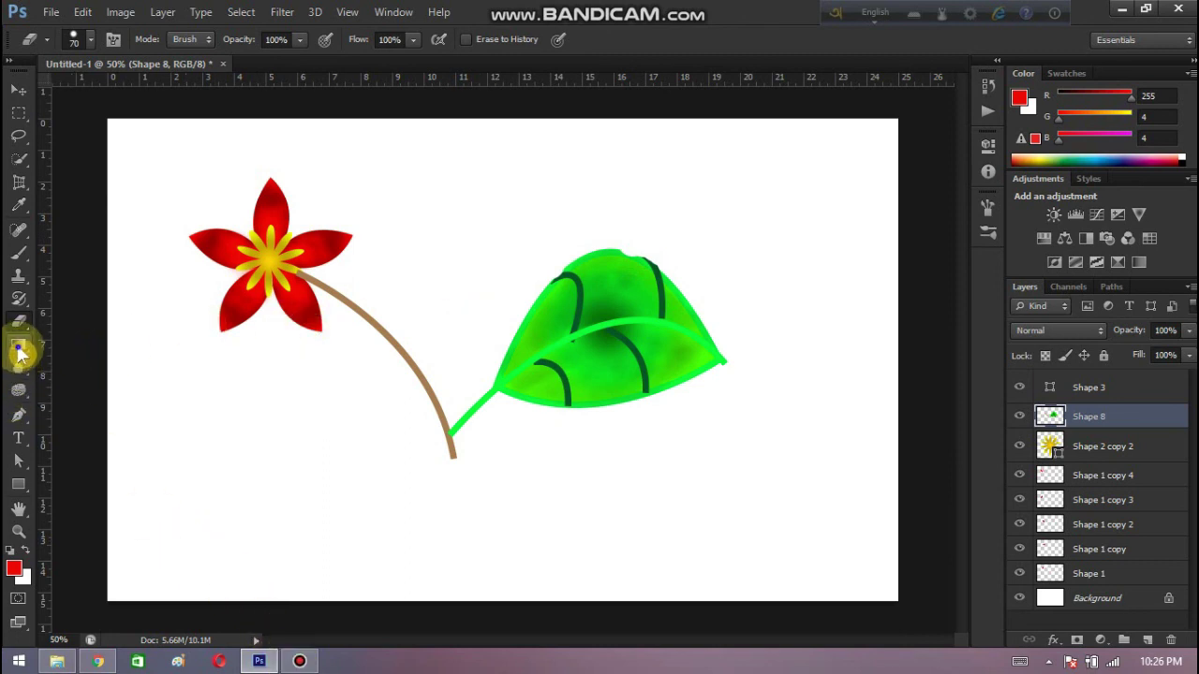
Step: Lighten the upper-left leaf and its dark veins with an enlarged Dodge brush
left_click(19, 346)
left_click(16, 403)
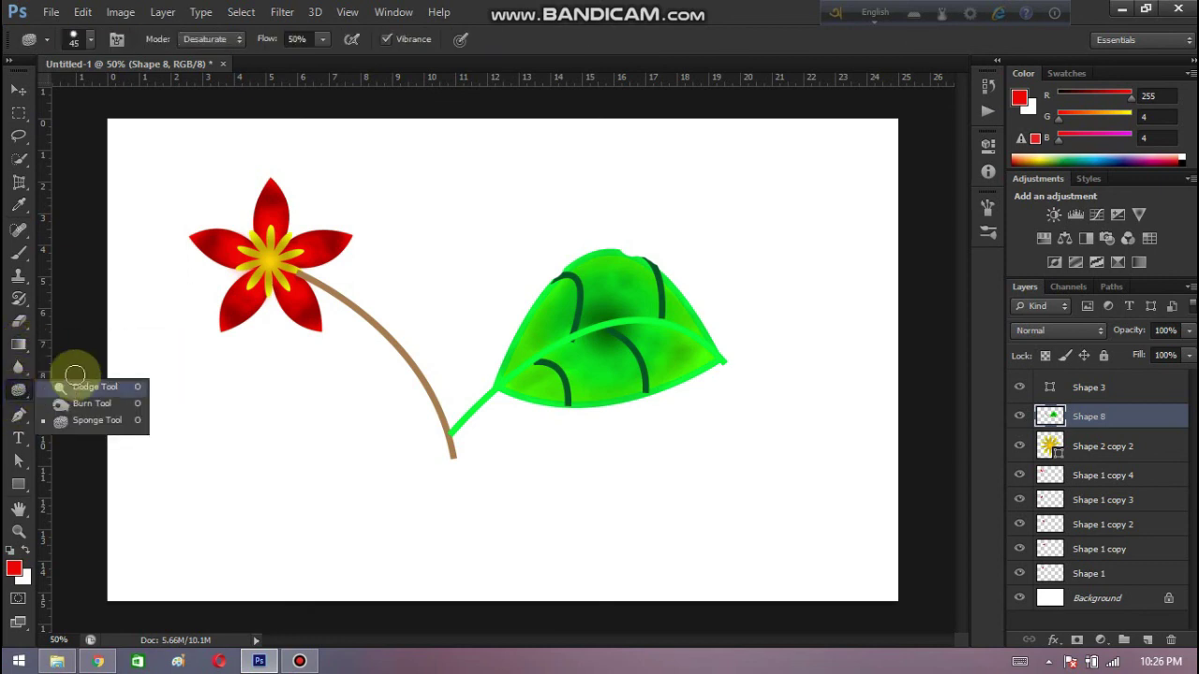
left_click(93, 420)
left_click(94, 391)
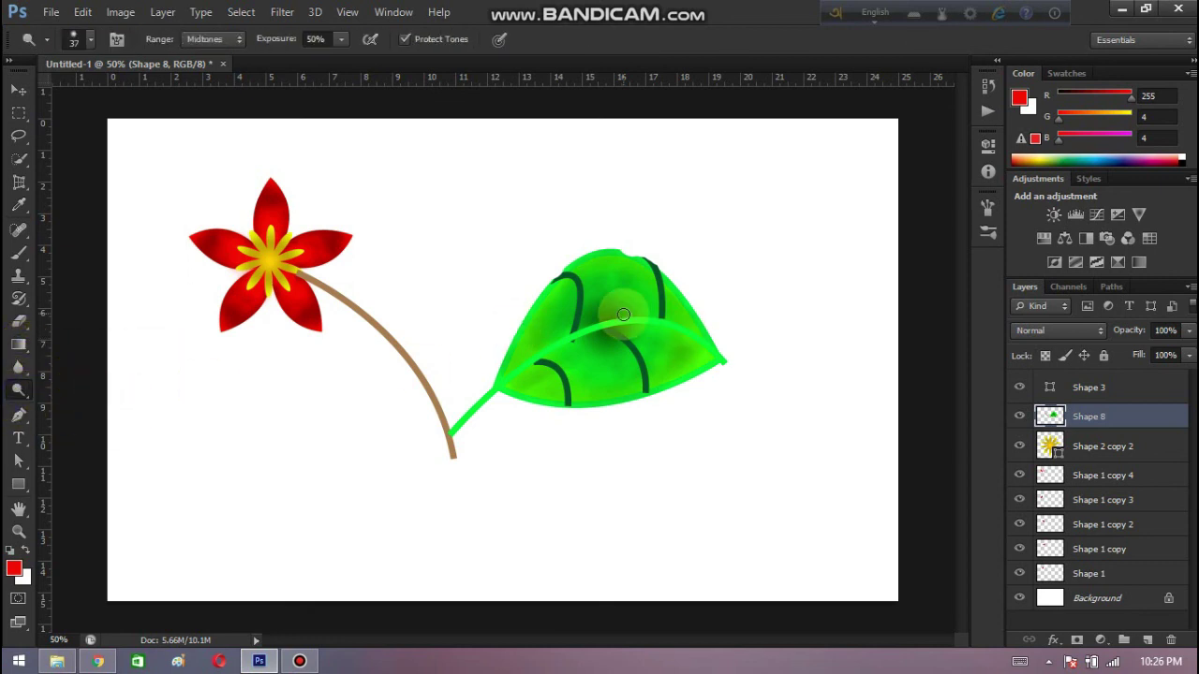
mouse_move(595, 305)
left_mouse_down()
mouse_move(574, 279)
mouse_move(573, 316)
mouse_move(570, 281)
mouse_move(585, 286)
mouse_move(568, 260)
mouse_move(543, 367)
mouse_move(562, 385)
mouse_move(544, 343)
mouse_move(559, 374)
mouse_move(623, 345)
mouse_move(647, 375)
mouse_move(662, 267)
mouse_move(649, 269)
left_mouse_up()
key("bracketright")
key("bracketright")
key("bracketright")
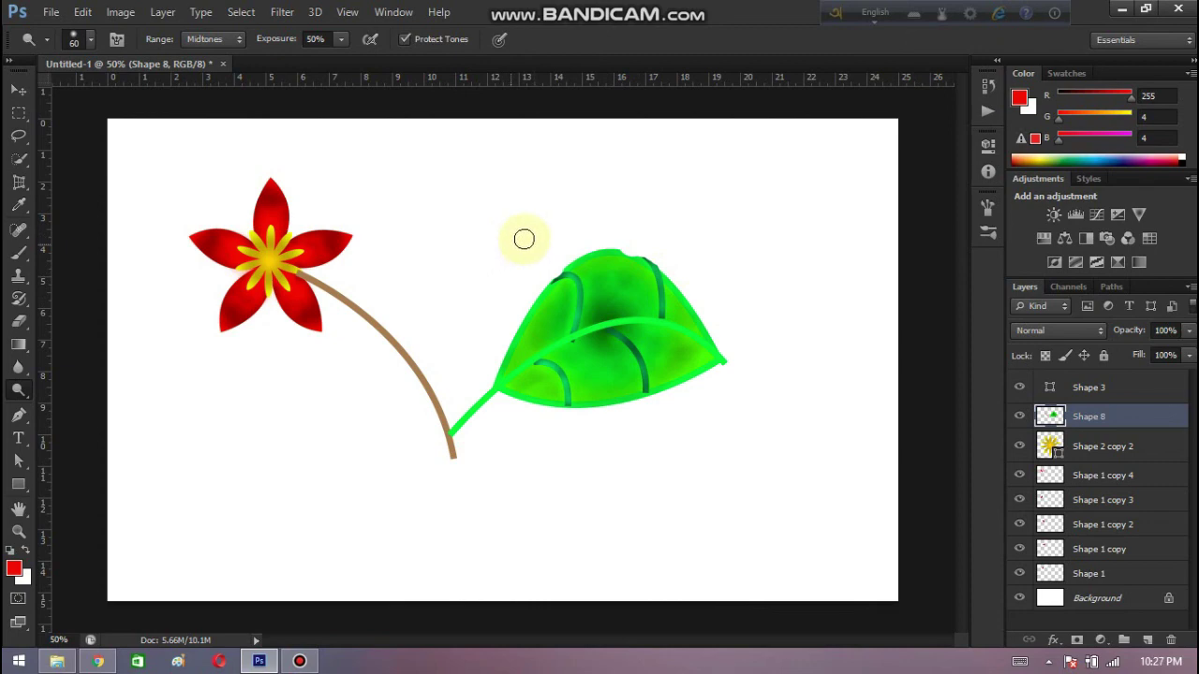
Step: Create new document Untitled-2 with an empty layer and Pen shapes using a green gradient fill
left_click(55, 12)
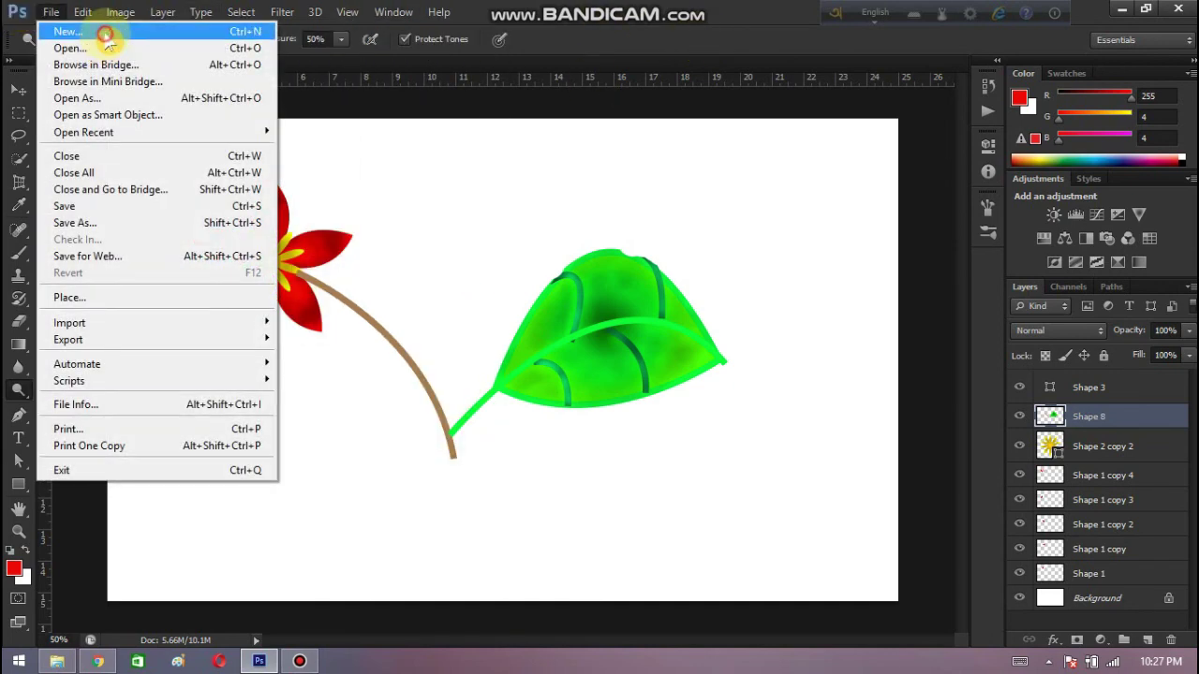
left_click(98, 29)
left_click(24, 418)
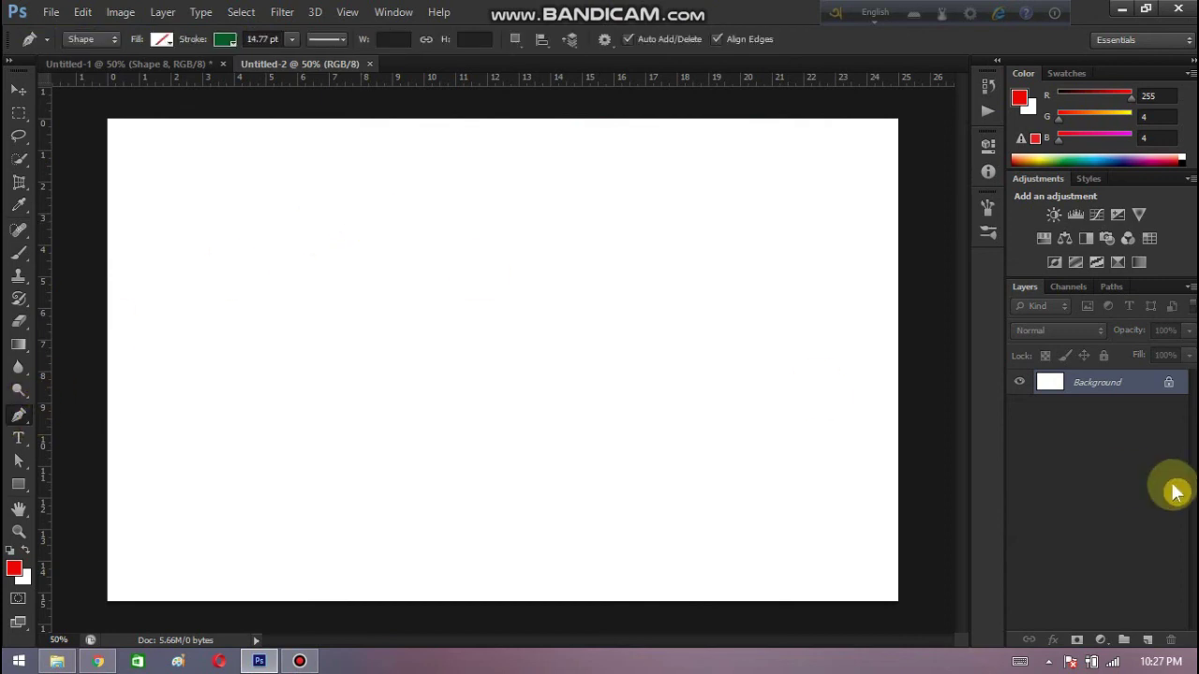
key("ctrl+alt+shift+n")
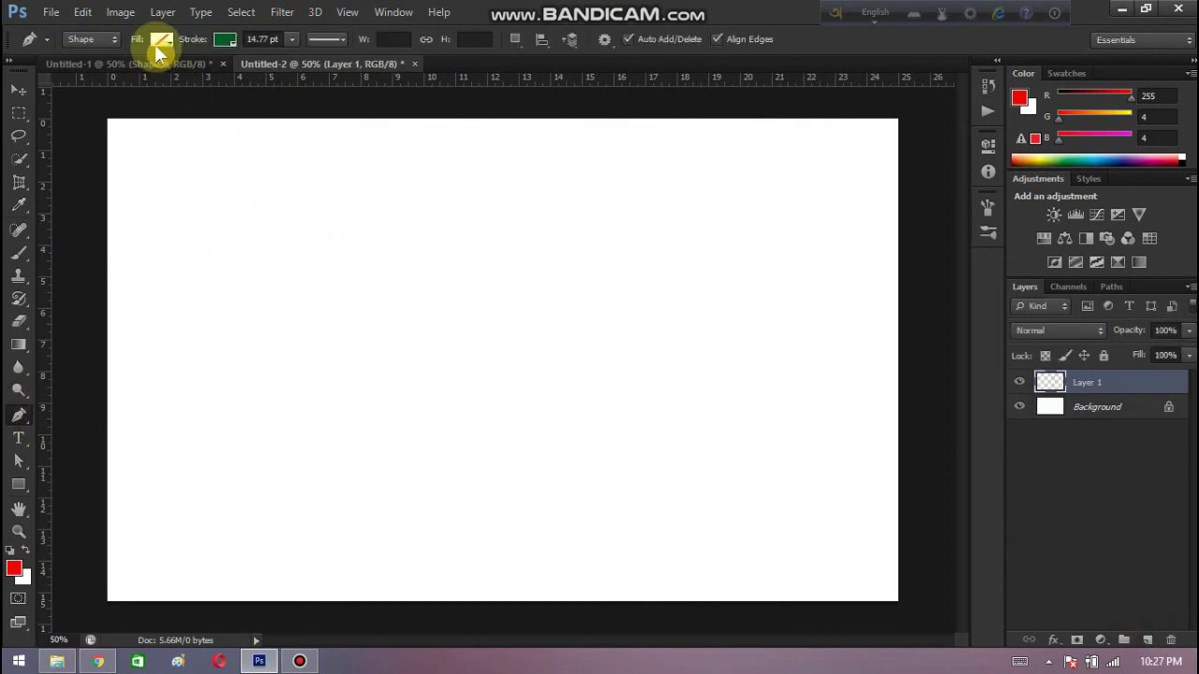
left_click(161, 41)
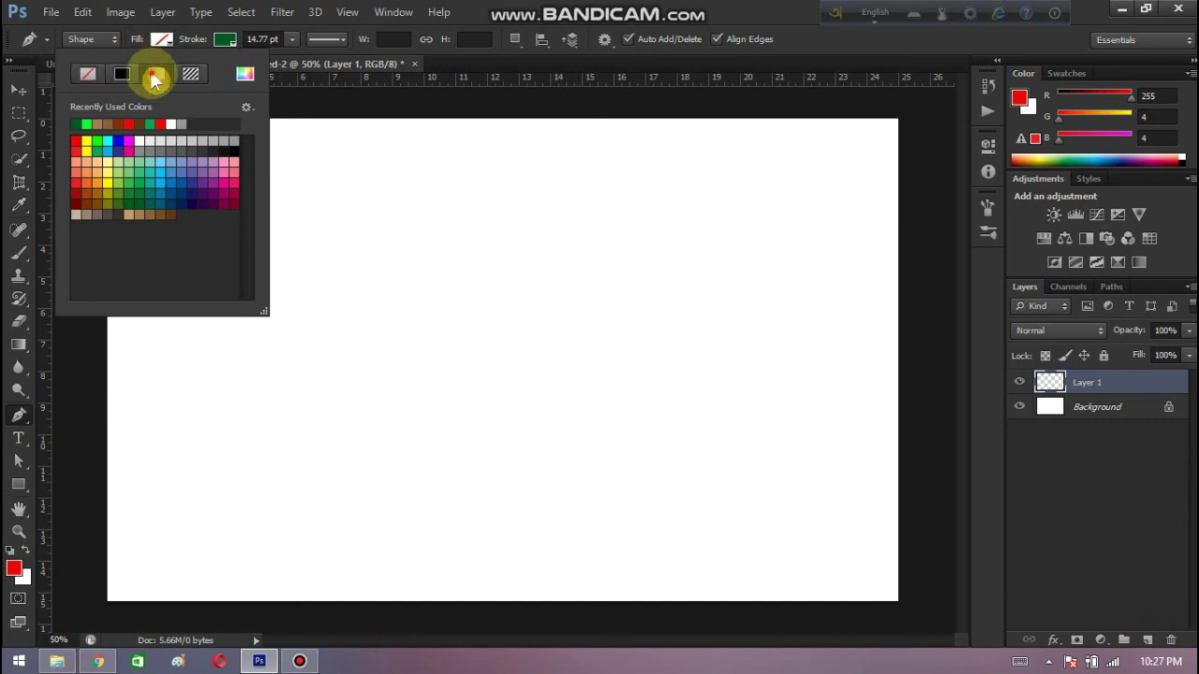
left_click(155, 75)
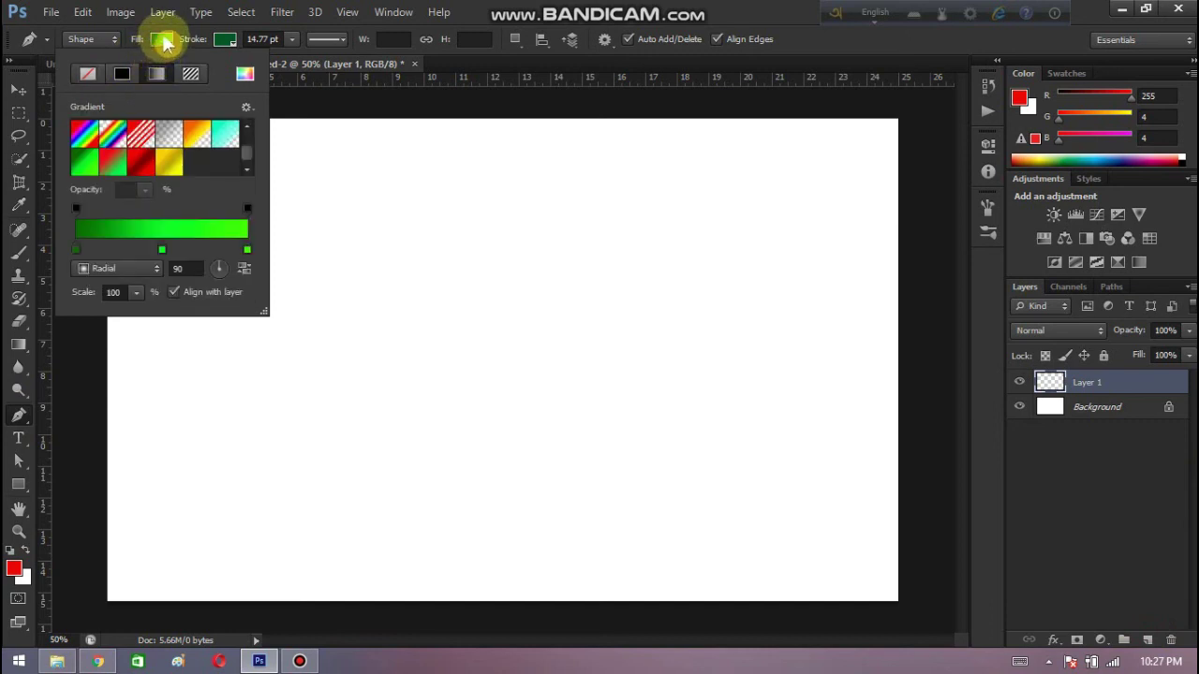
left_click(164, 42)
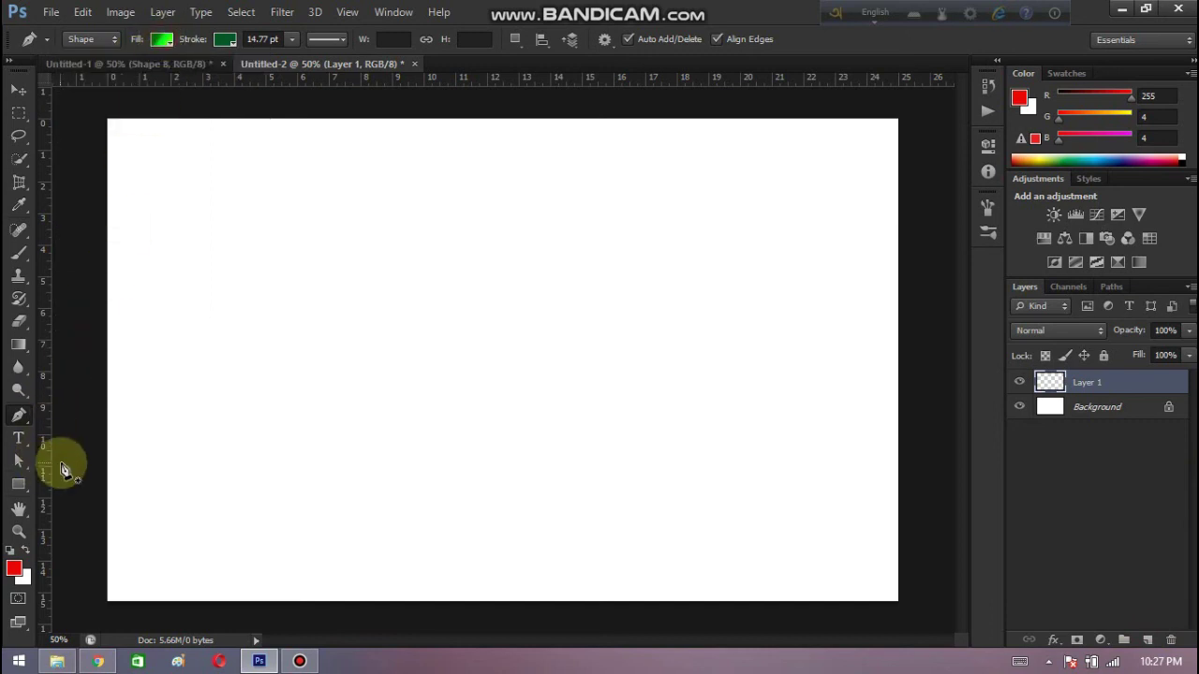
Step: Save the custom green, orange and yellow gradient as a new preset in the Gradient Editor
left_click(19, 345)
left_click(94, 39)
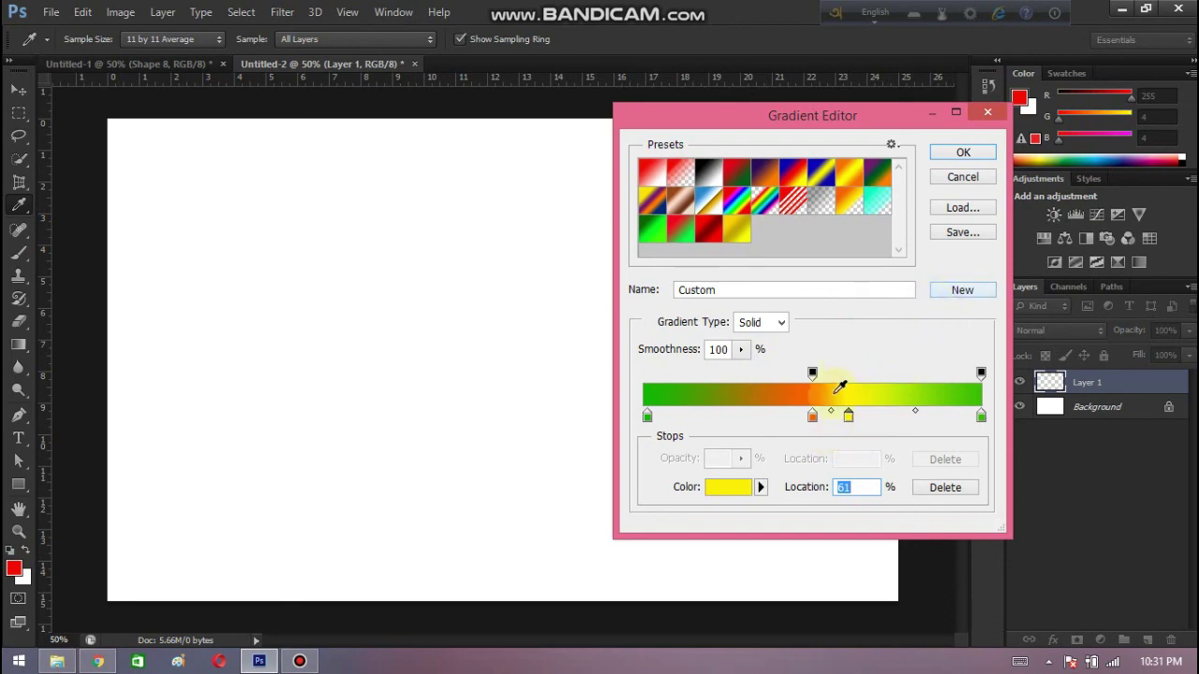
left_click(965, 291)
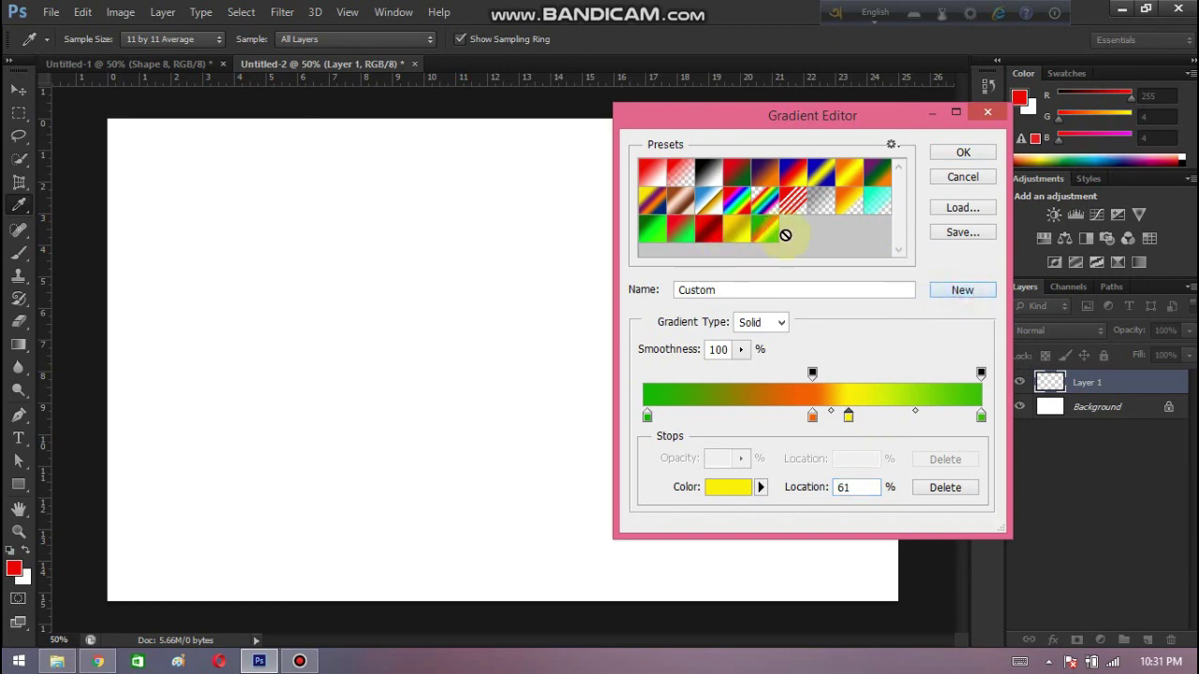
left_click(981, 118)
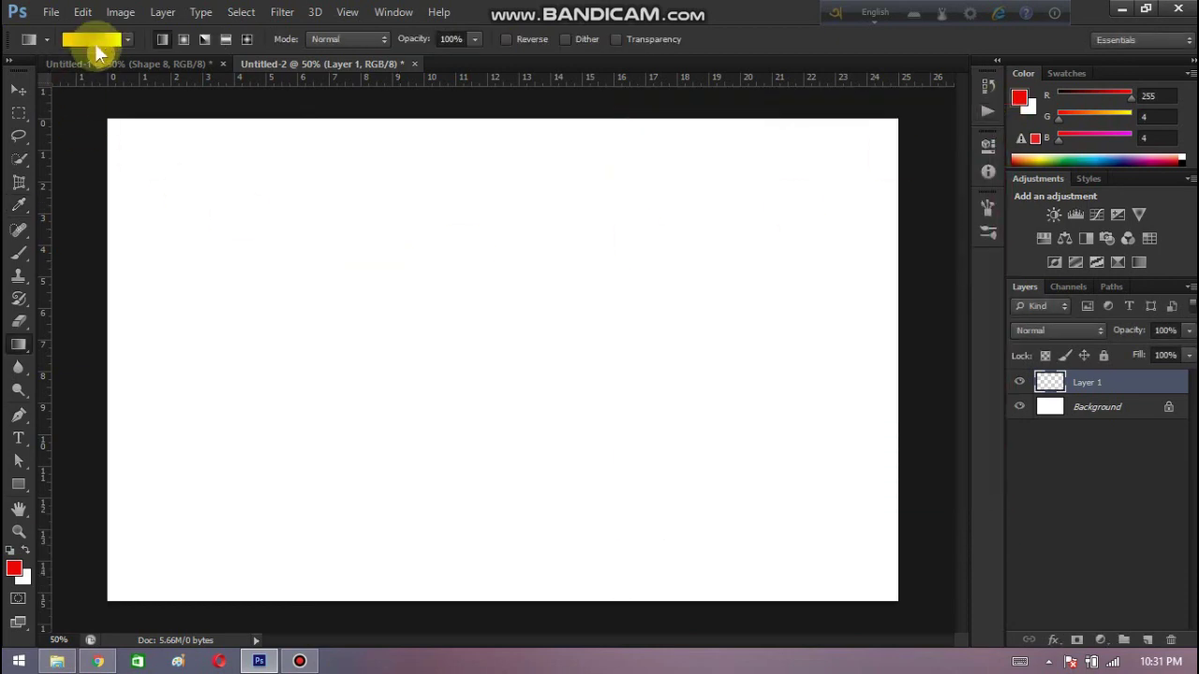
Step: Set Pen shapes to fill with the new gradient preset and no stroke colour
left_click(19, 415)
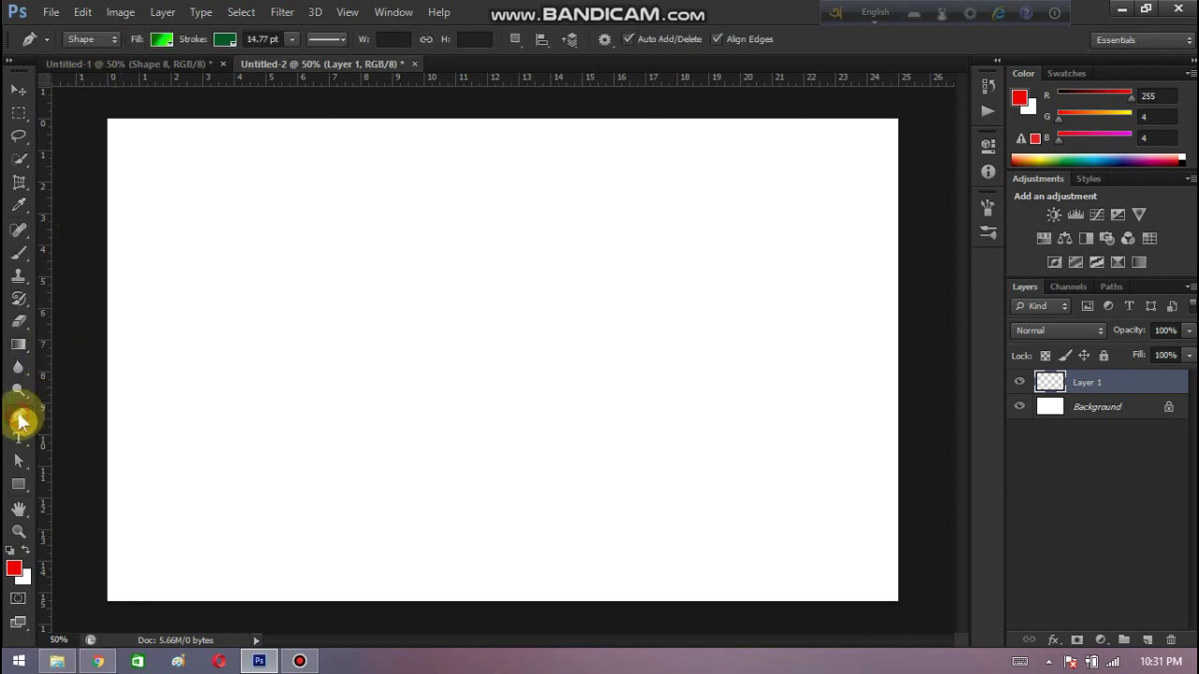
left_click(161, 39)
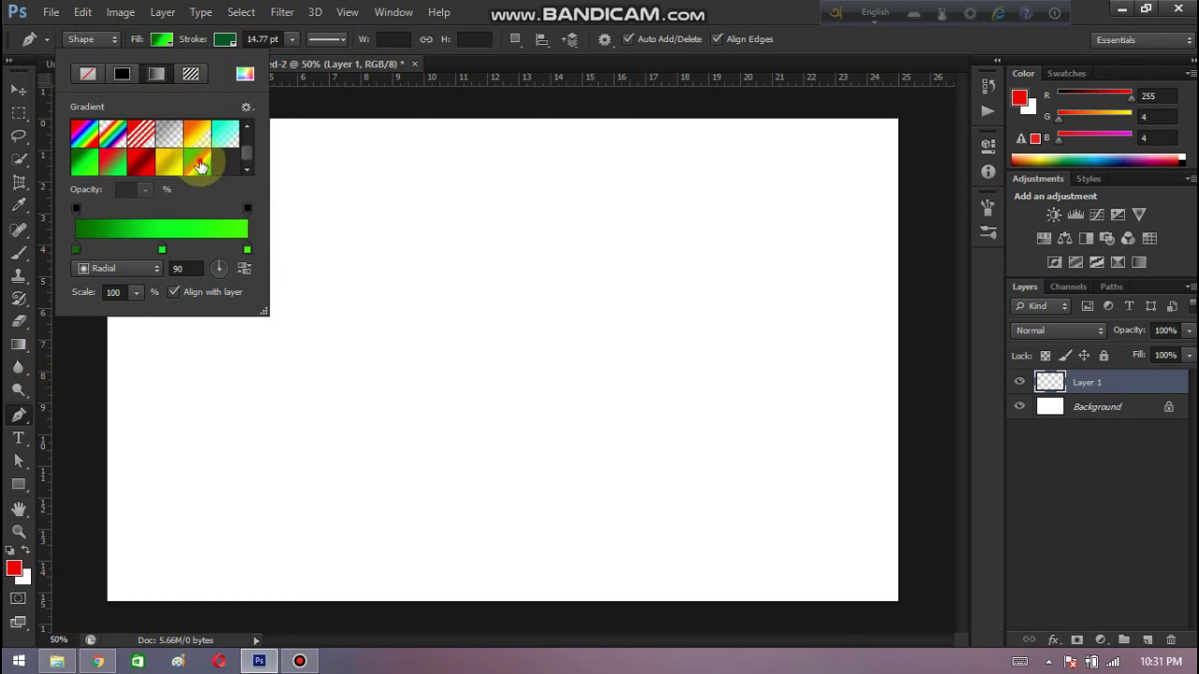
left_click(199, 166)
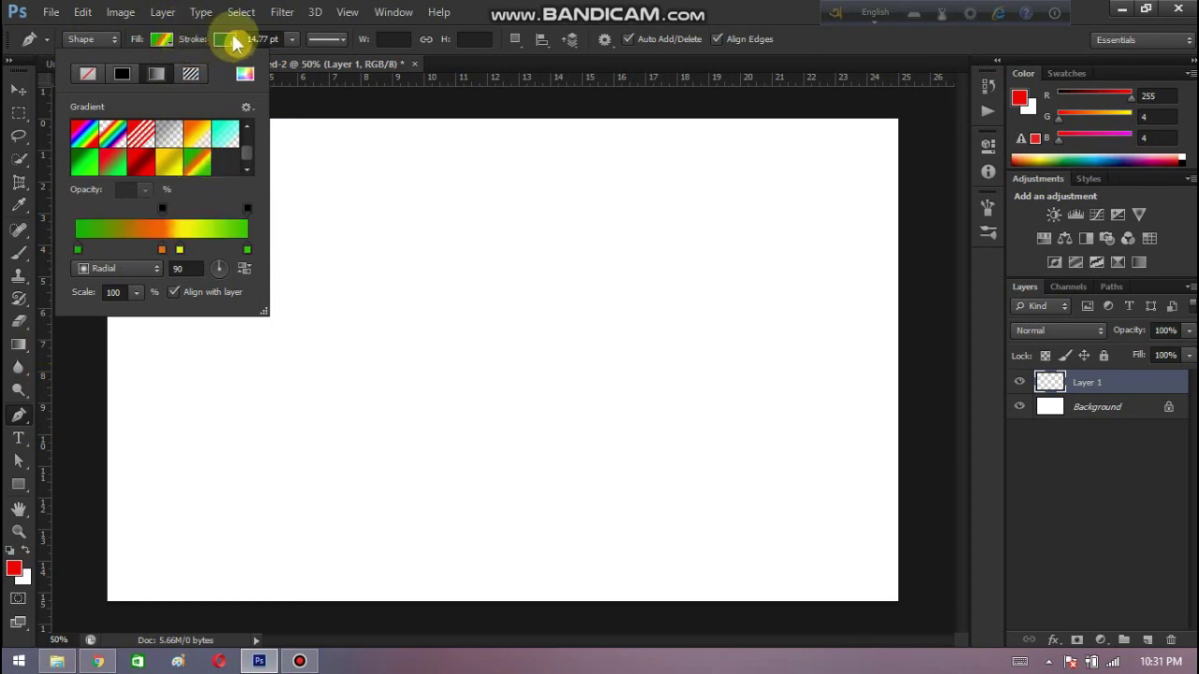
left_click(230, 39)
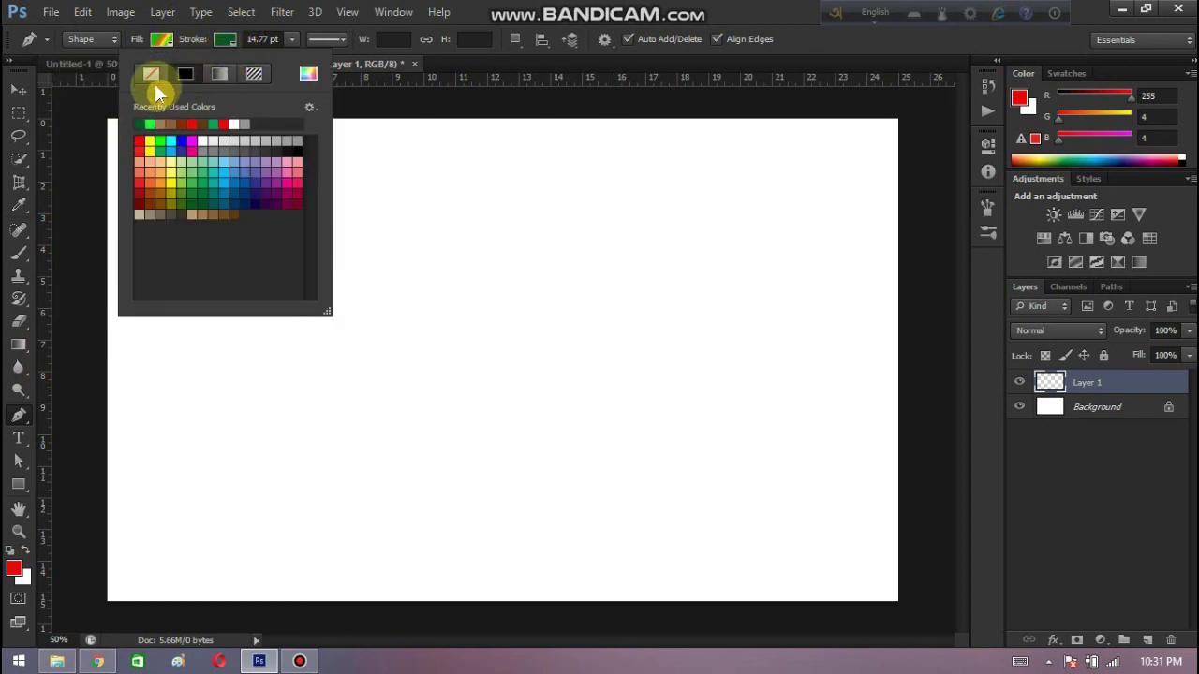
left_click(151, 74)
left_click(237, 40)
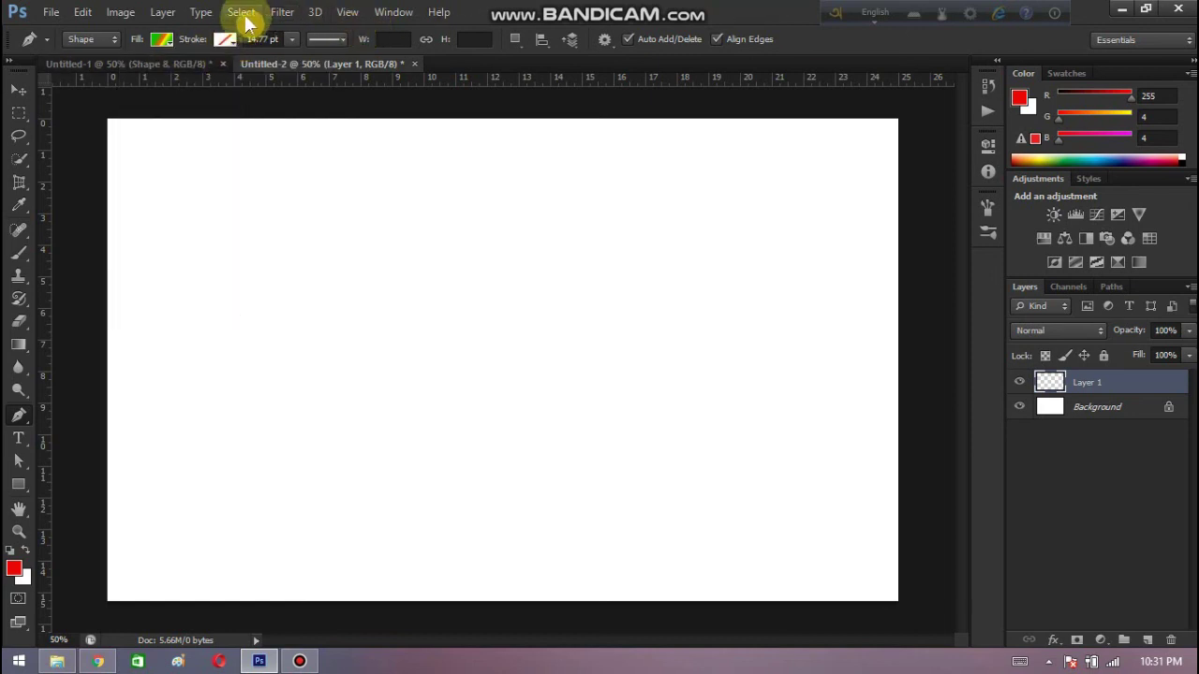
Step: Make the shape's gradient fill Linear and place the first point of Shape 1
left_click(161, 39)
left_click(129, 267)
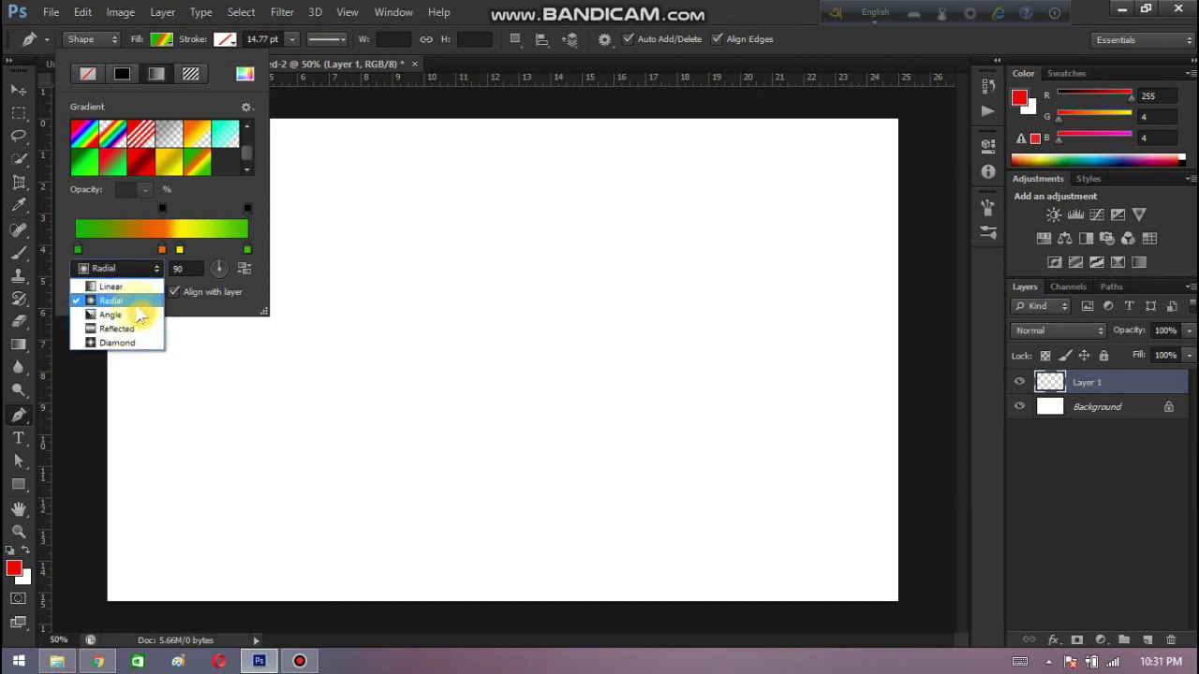
left_click(454, 246)
left_click(161, 39)
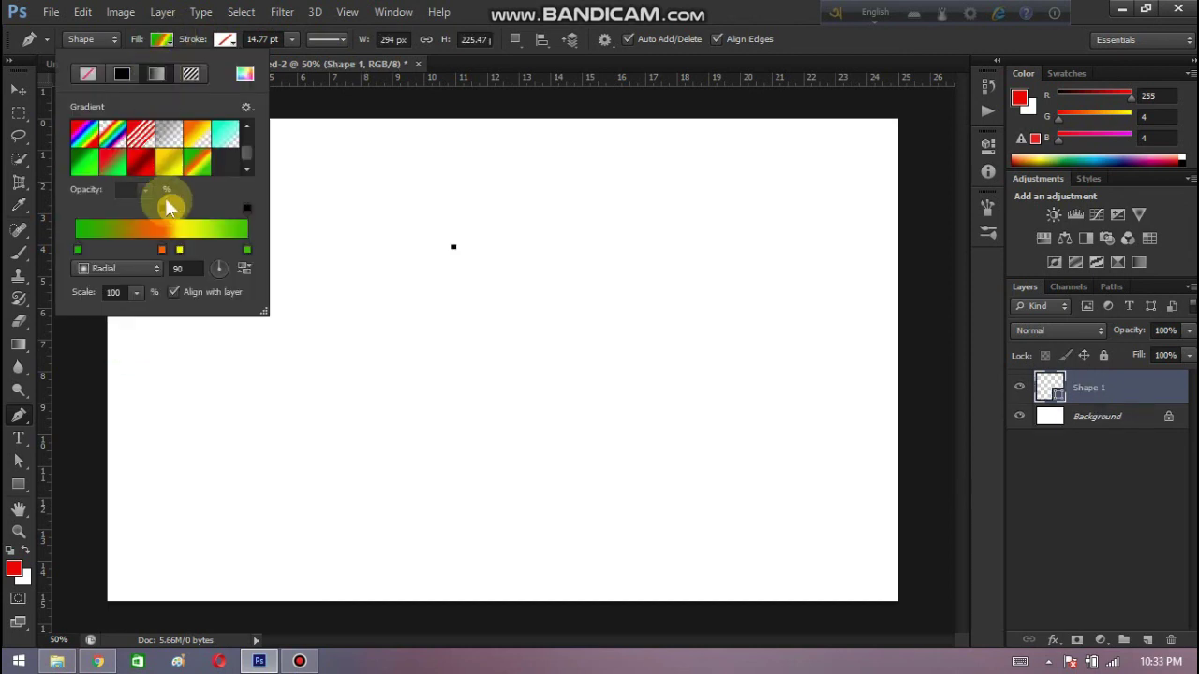
left_click(105, 269)
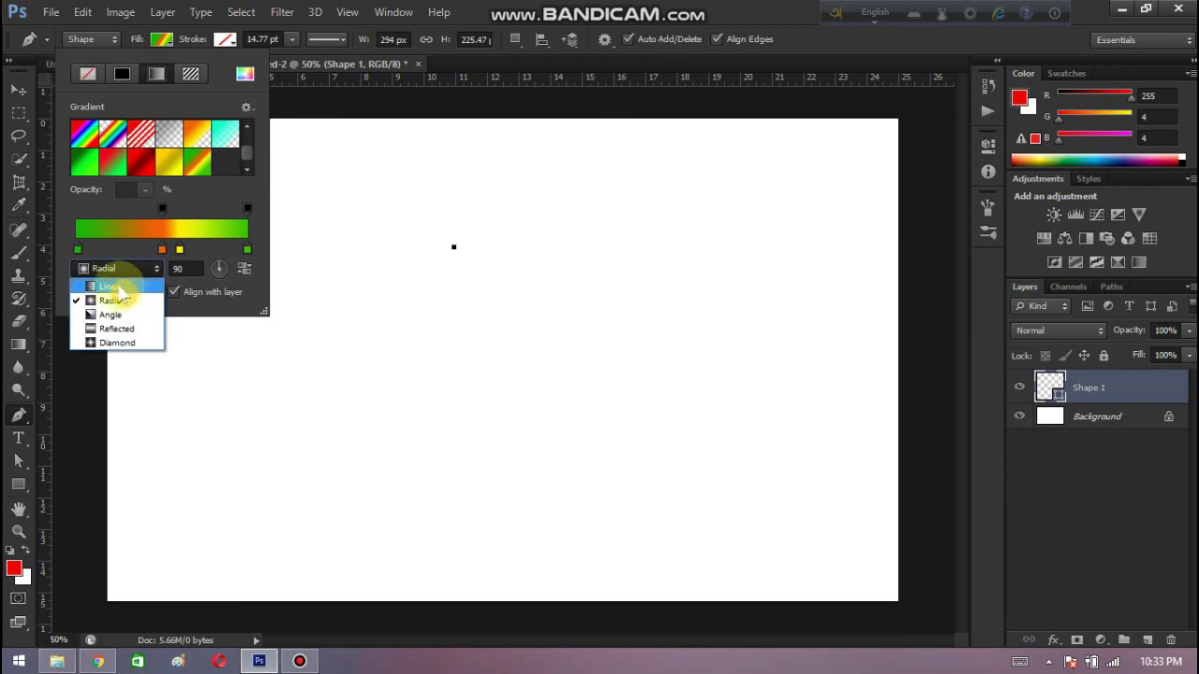
left_click(130, 298)
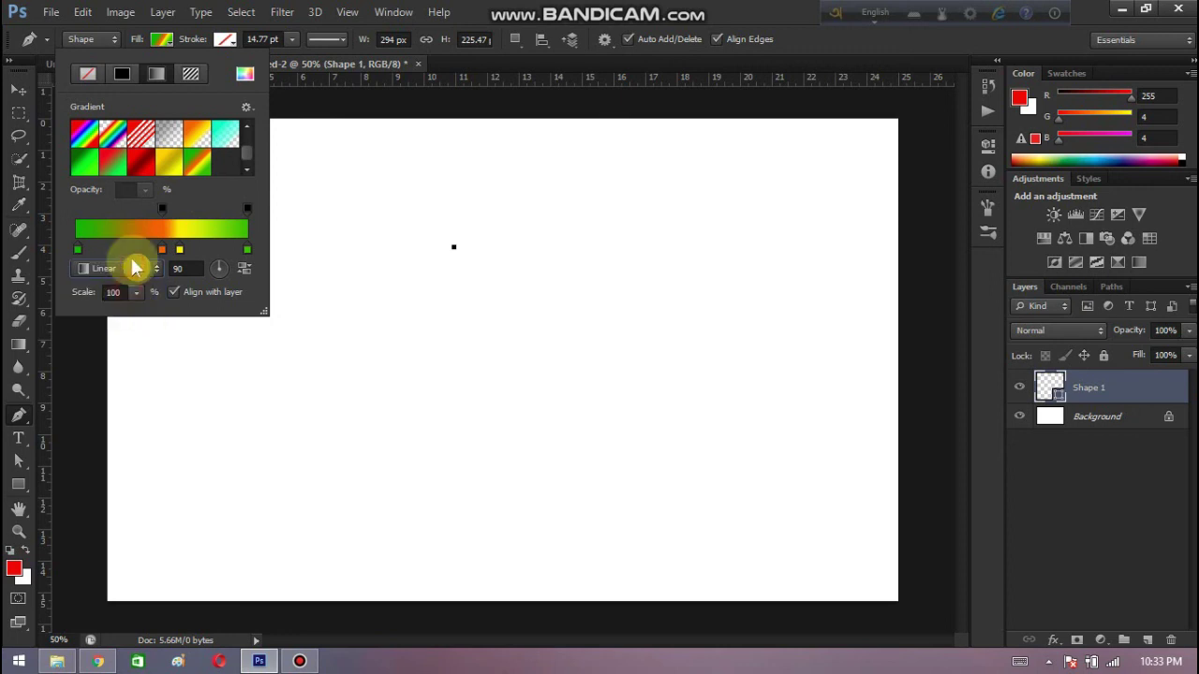
left_click(161, 39)
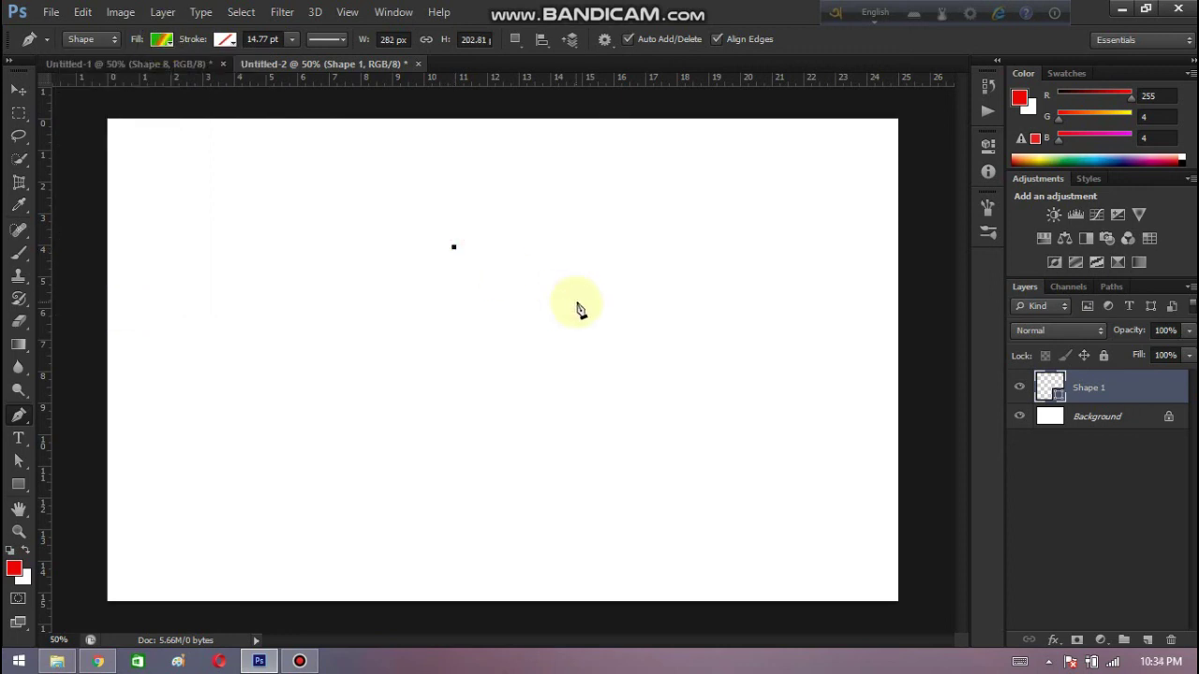
Step: Draw a closed, rounded mango outline with four curved anchors, filled by the linear gradient
mouse_move(600, 410)
left_mouse_down()
mouse_move(632, 485)
mouse_move(675, 496)
left_mouse_up()
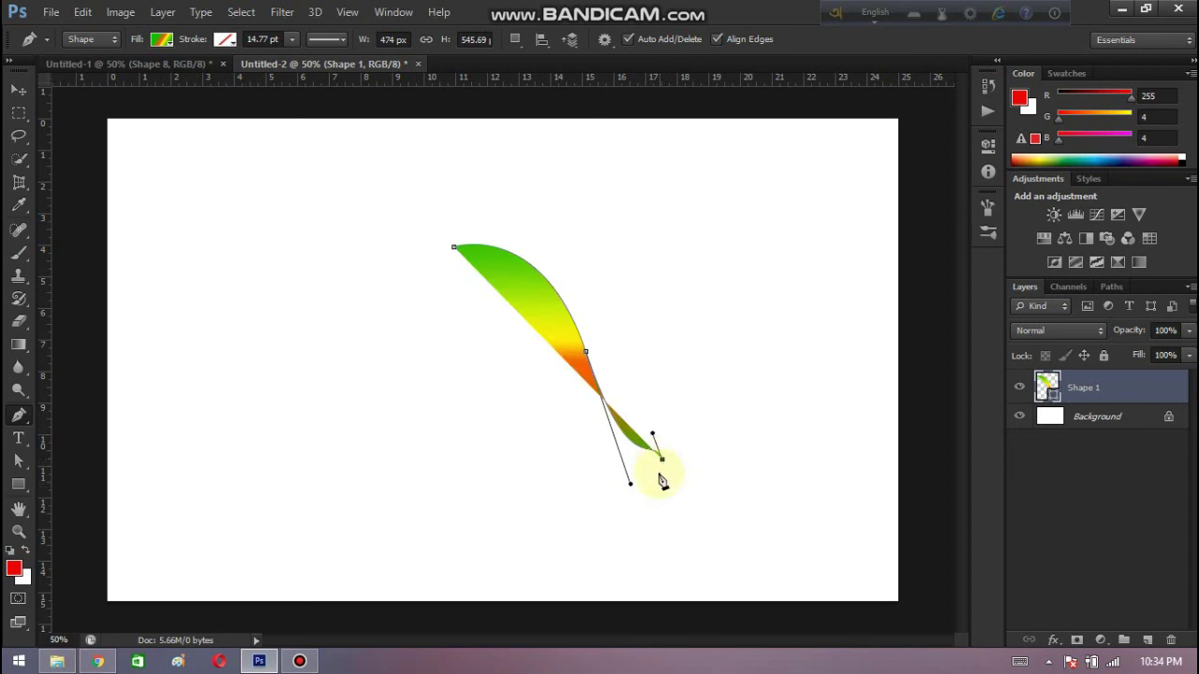
left_click_drag(527, 510, 440, 440)
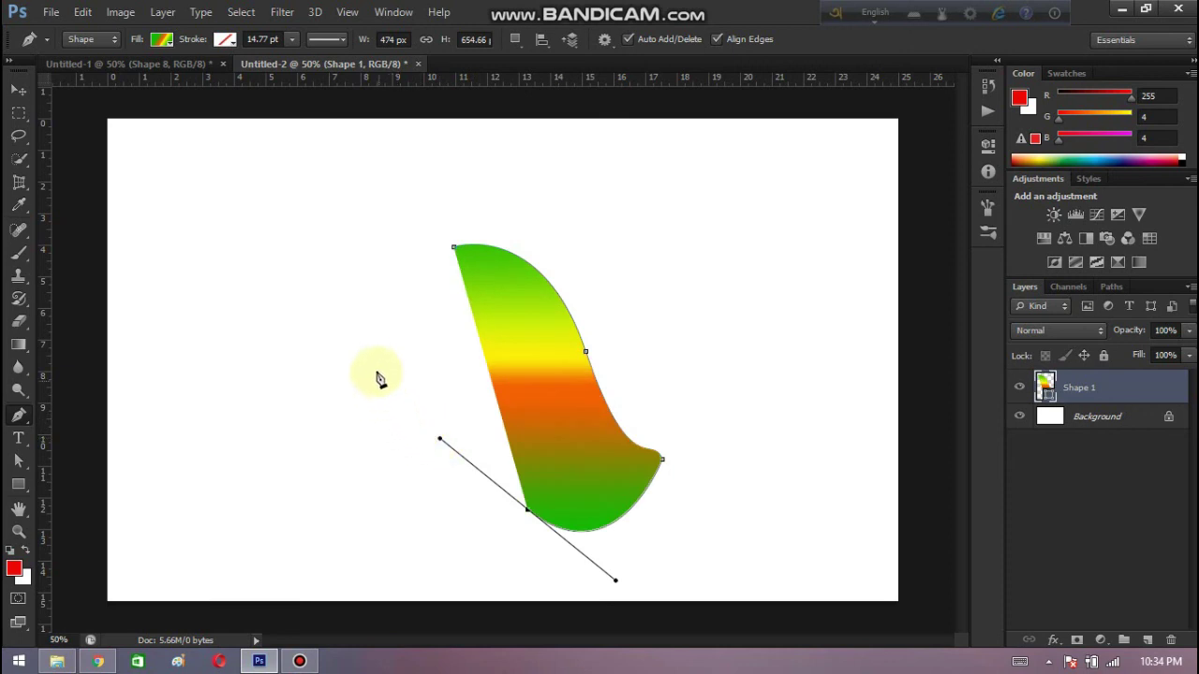
left_click_drag(371, 362, 357, 302)
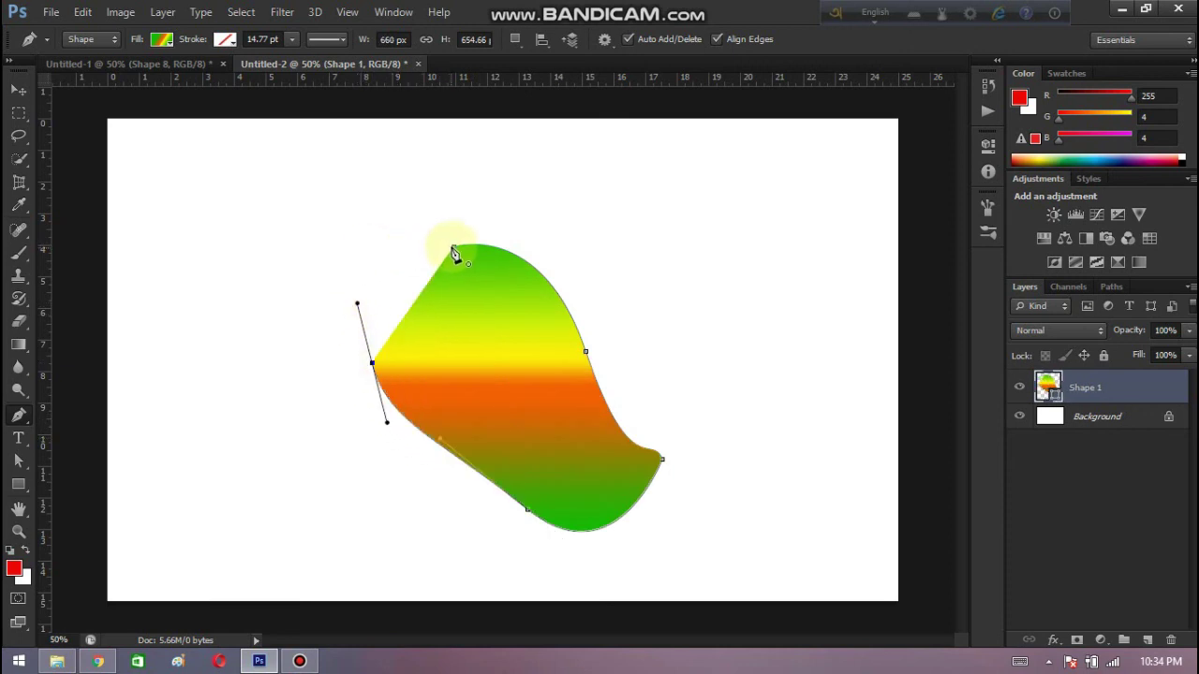
left_click_drag(454, 251, 508, 225)
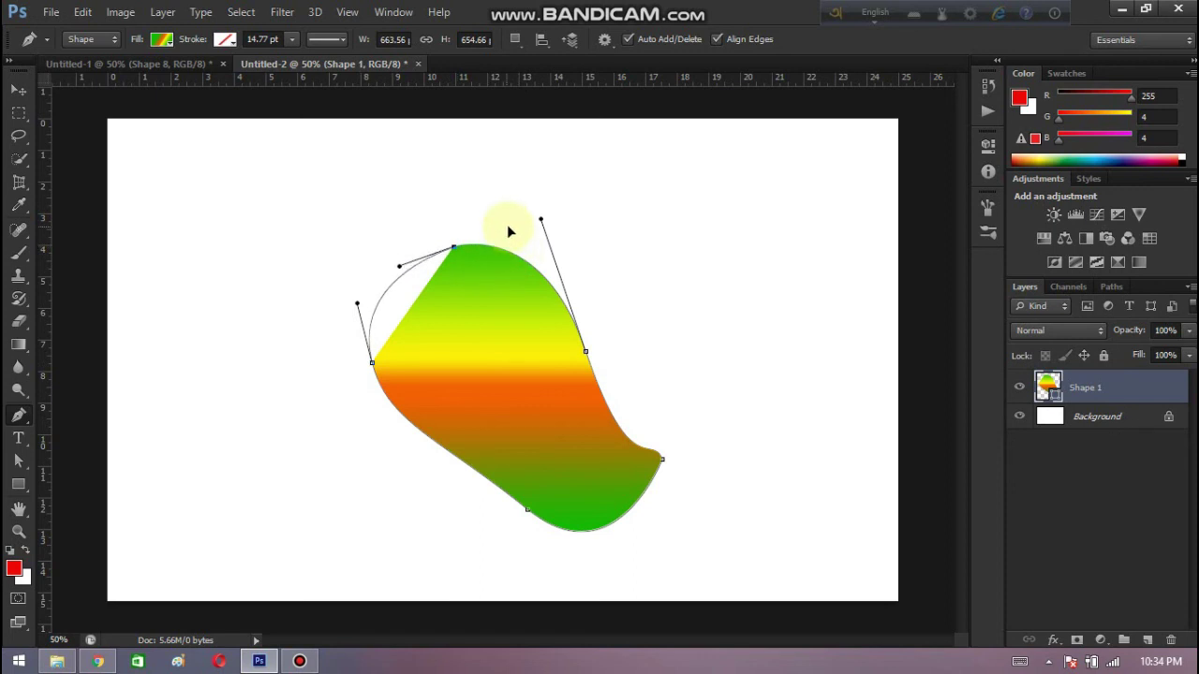
key("Return")
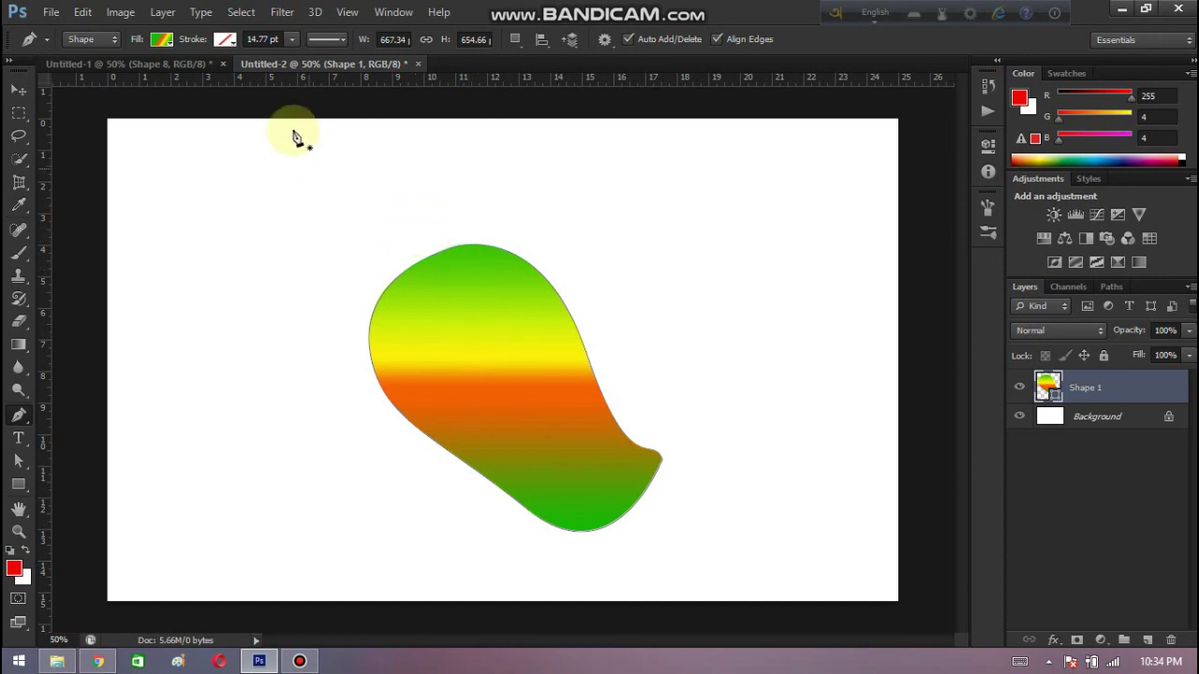
Step: Add a new layer and set the next shape to a tan-brown stroke with no fill
left_click(224, 39)
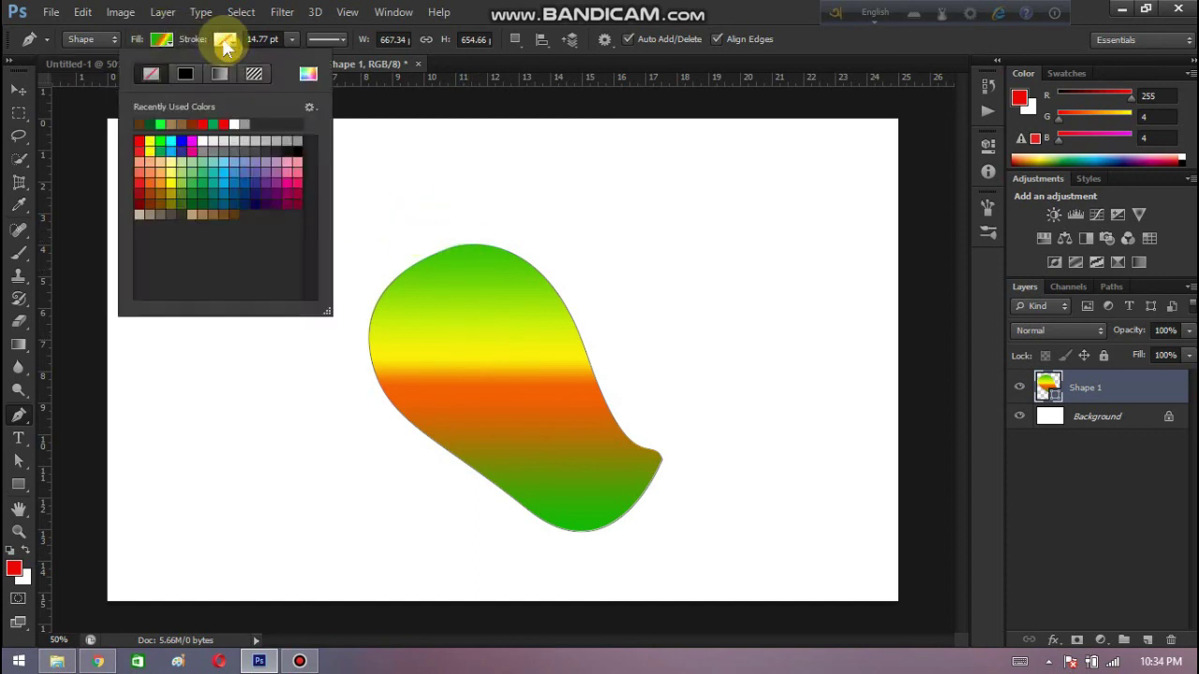
left_click(226, 39)
left_click(225, 39)
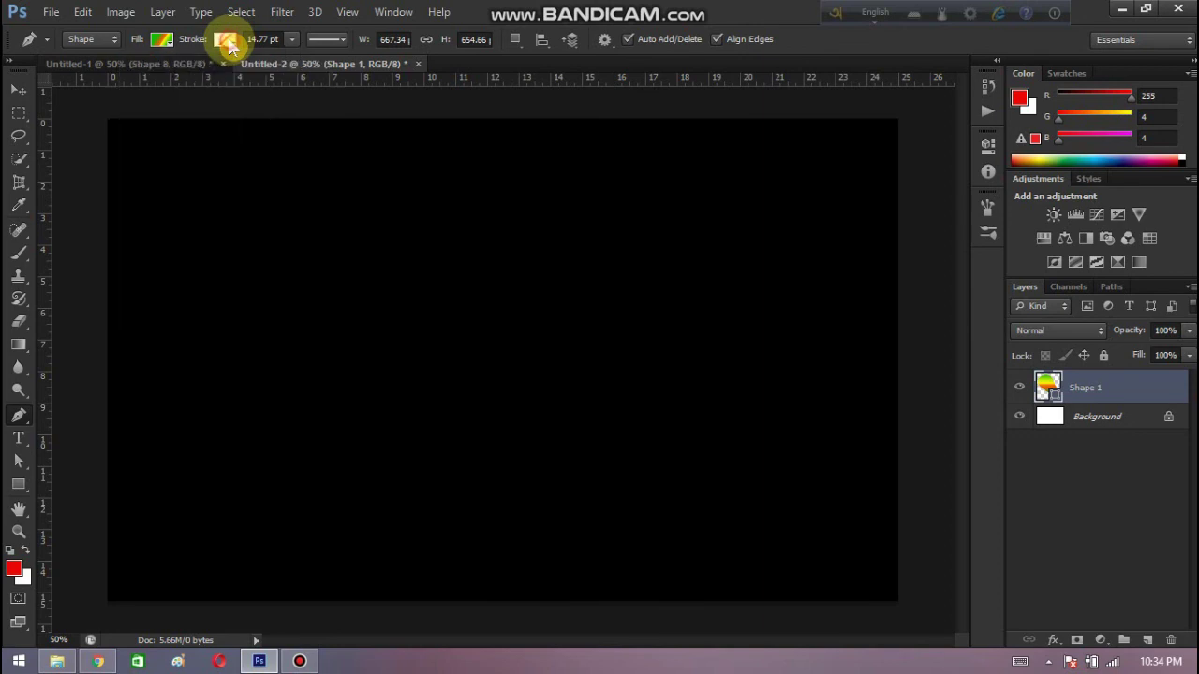
left_click(1147, 641)
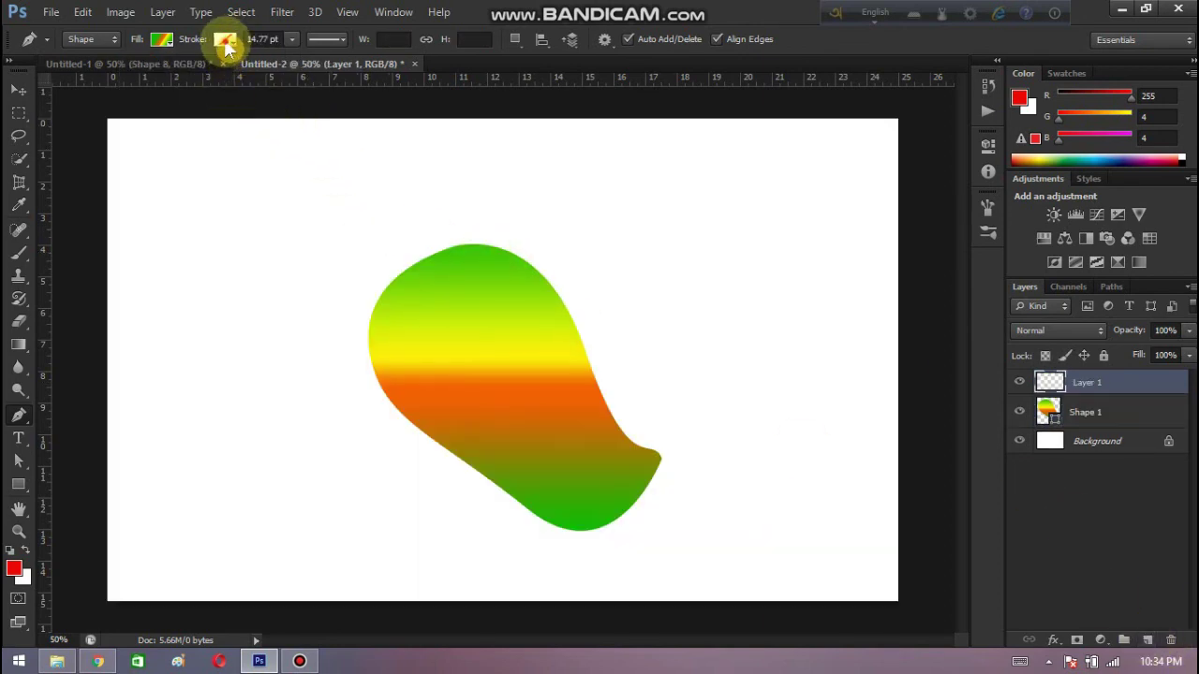
left_click(225, 39)
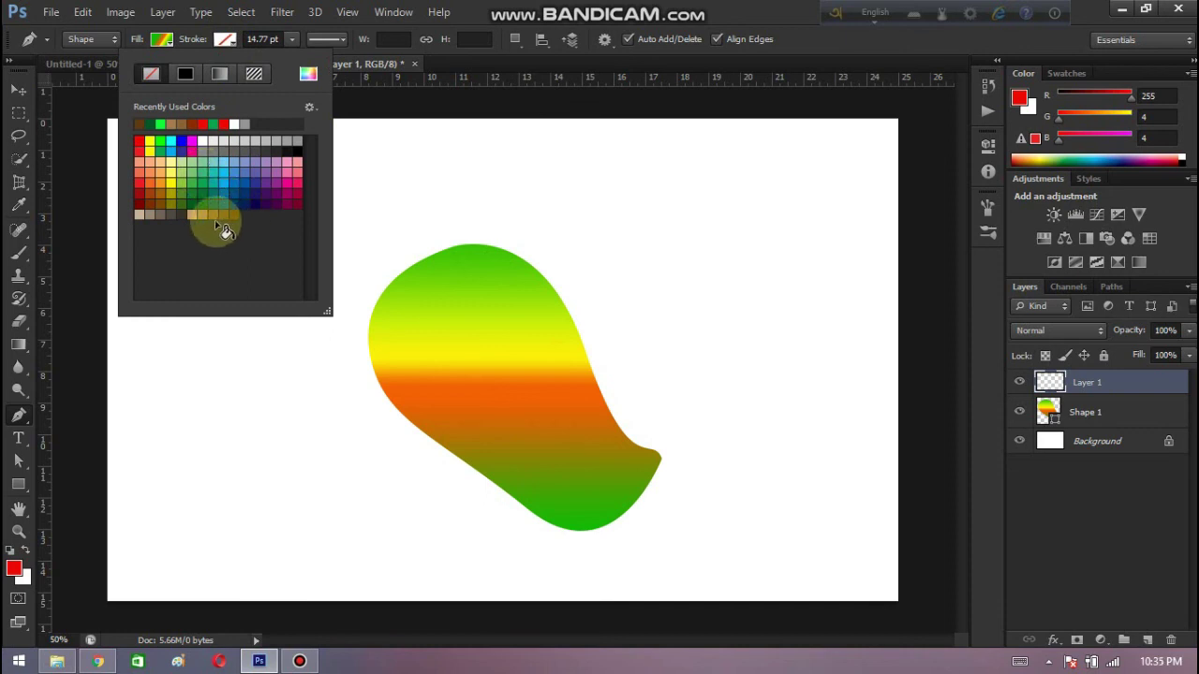
left_click(215, 221)
left_click(233, 42)
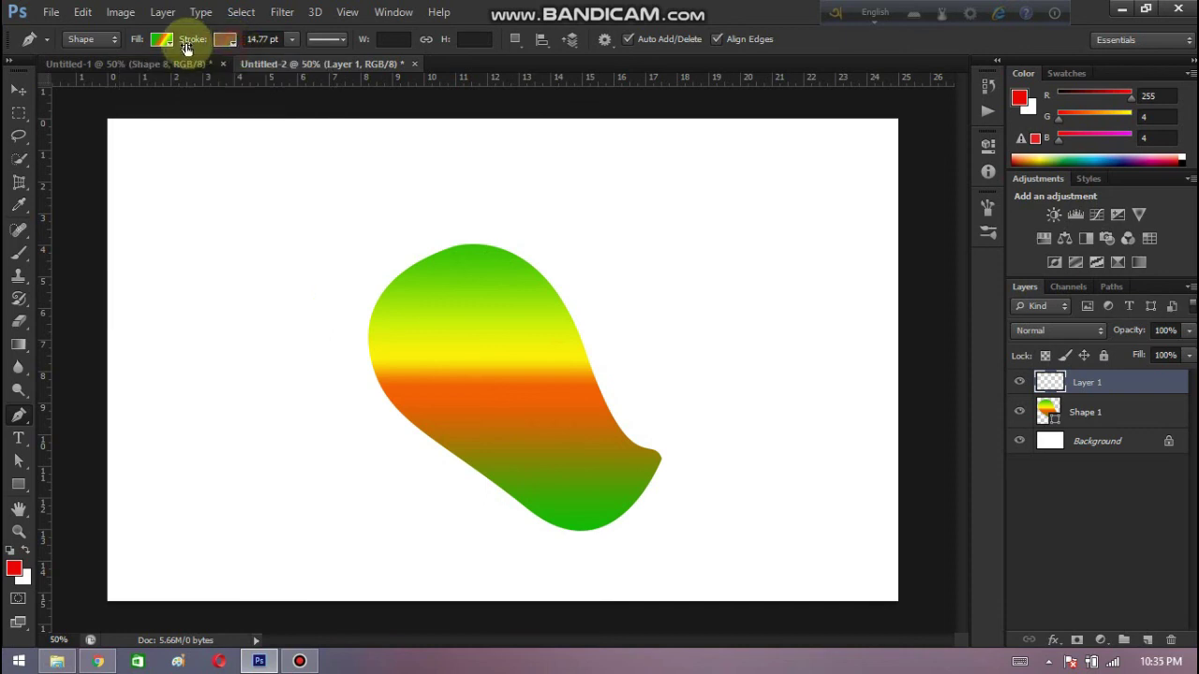
left_click(161, 39)
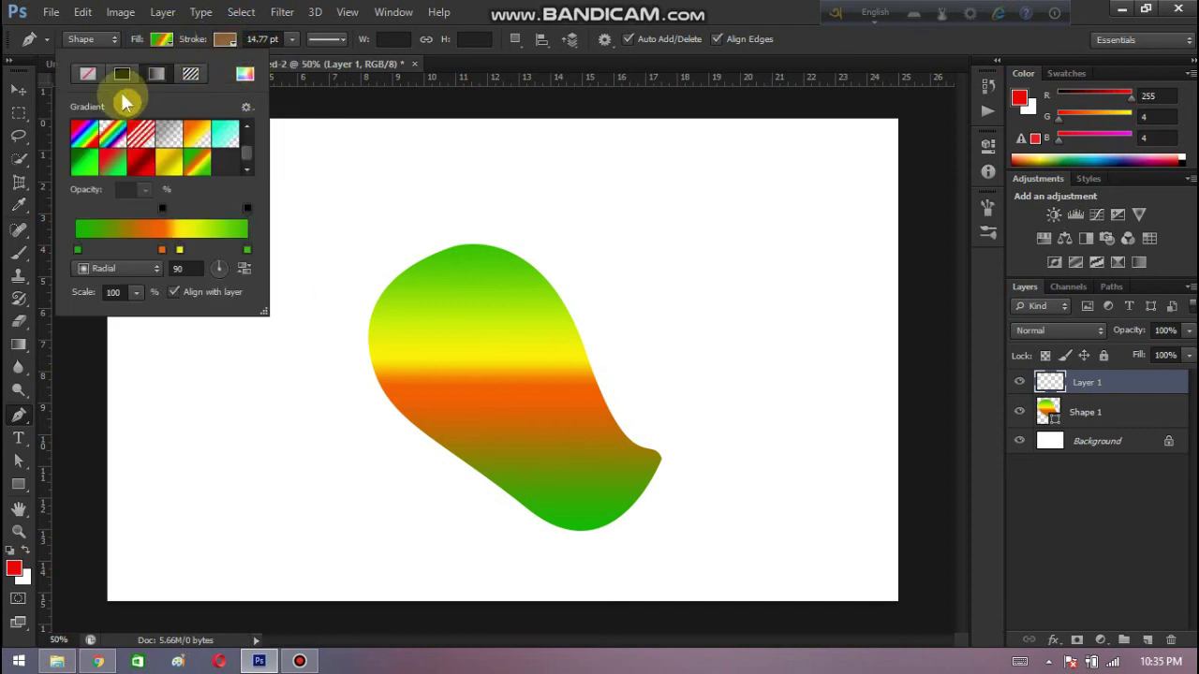
left_click(87, 73)
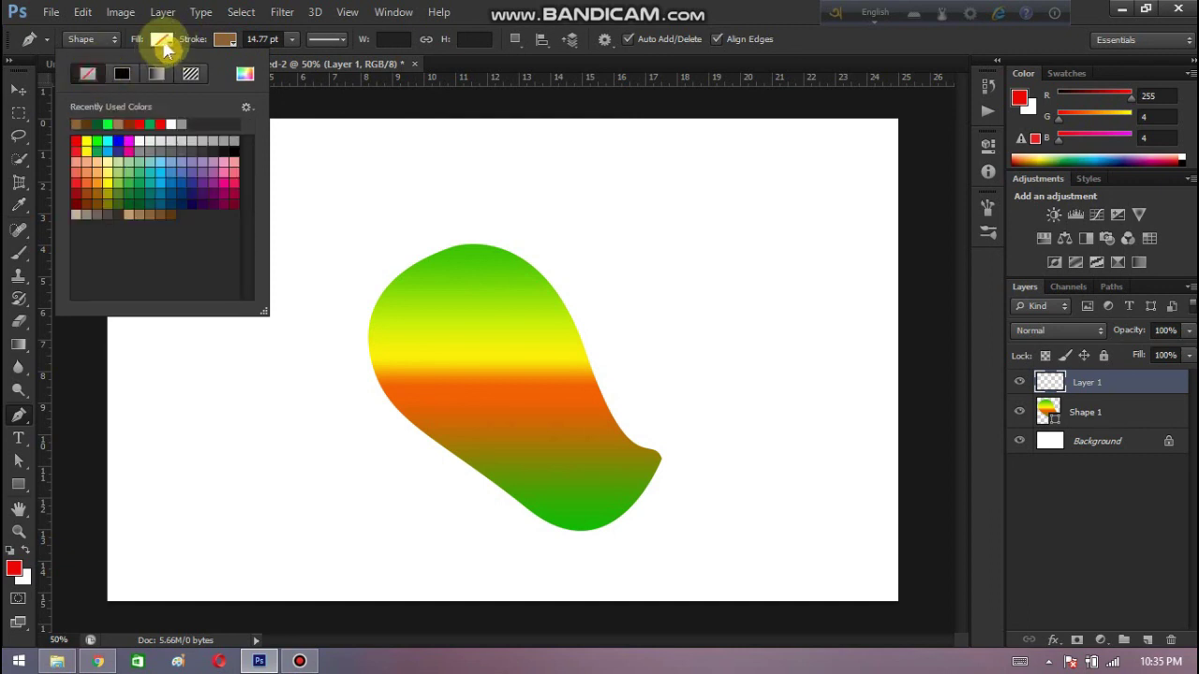
left_click(164, 45)
Step: Draw a curved brown stem above the mango and a short curl at its base
left_click(462, 279)
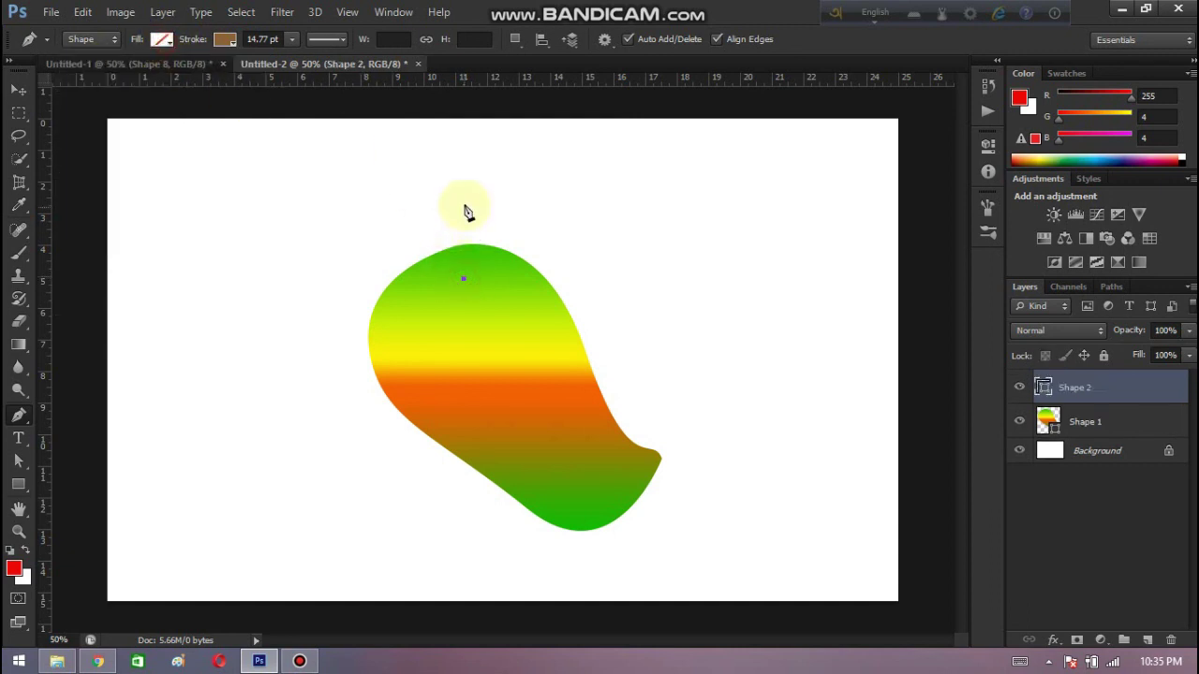
left_click_drag(464, 206, 482, 194)
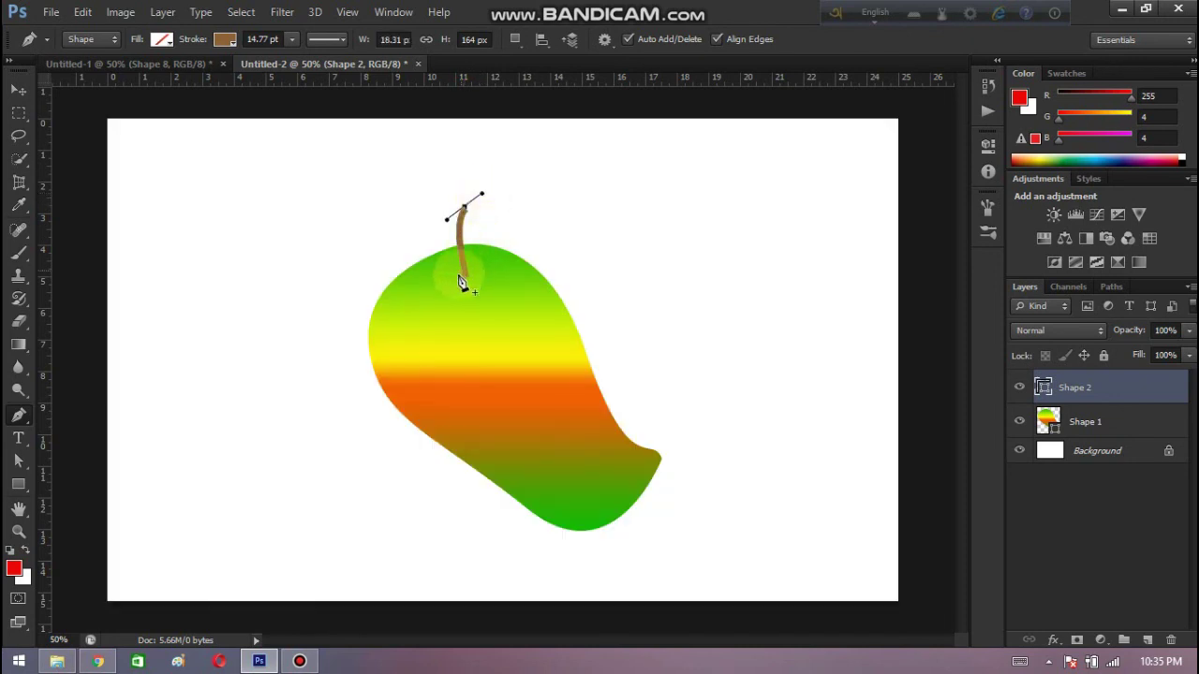
left_click(1149, 644)
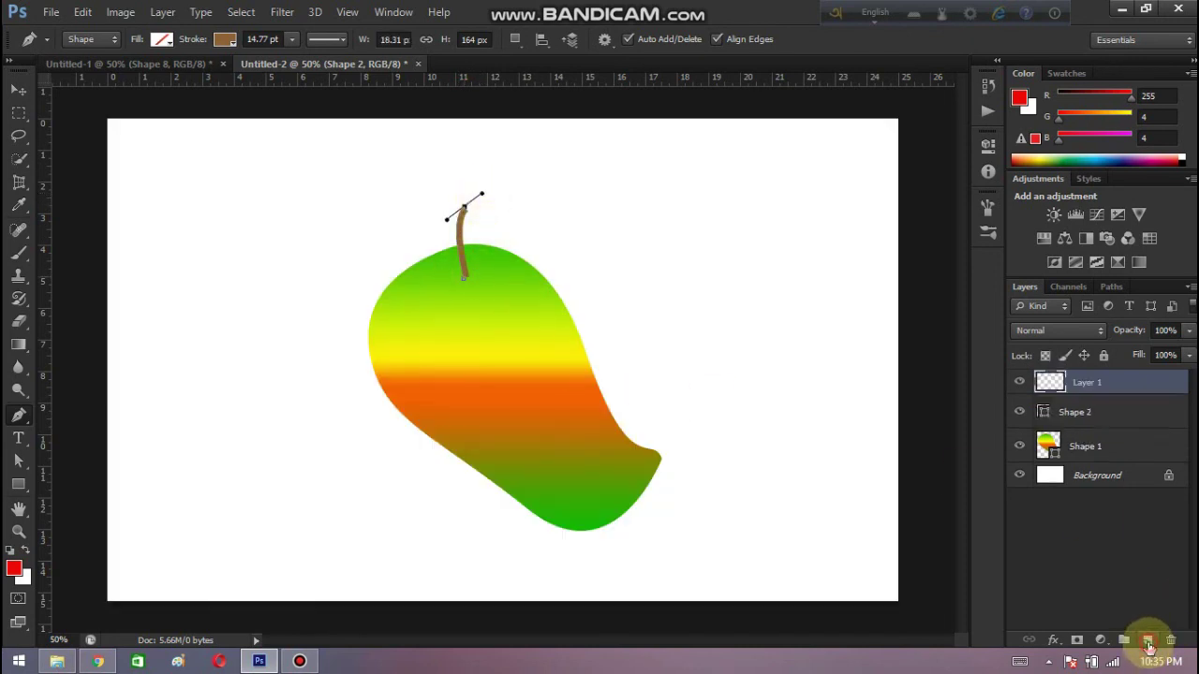
left_click(446, 284)
key("ctrl+z")
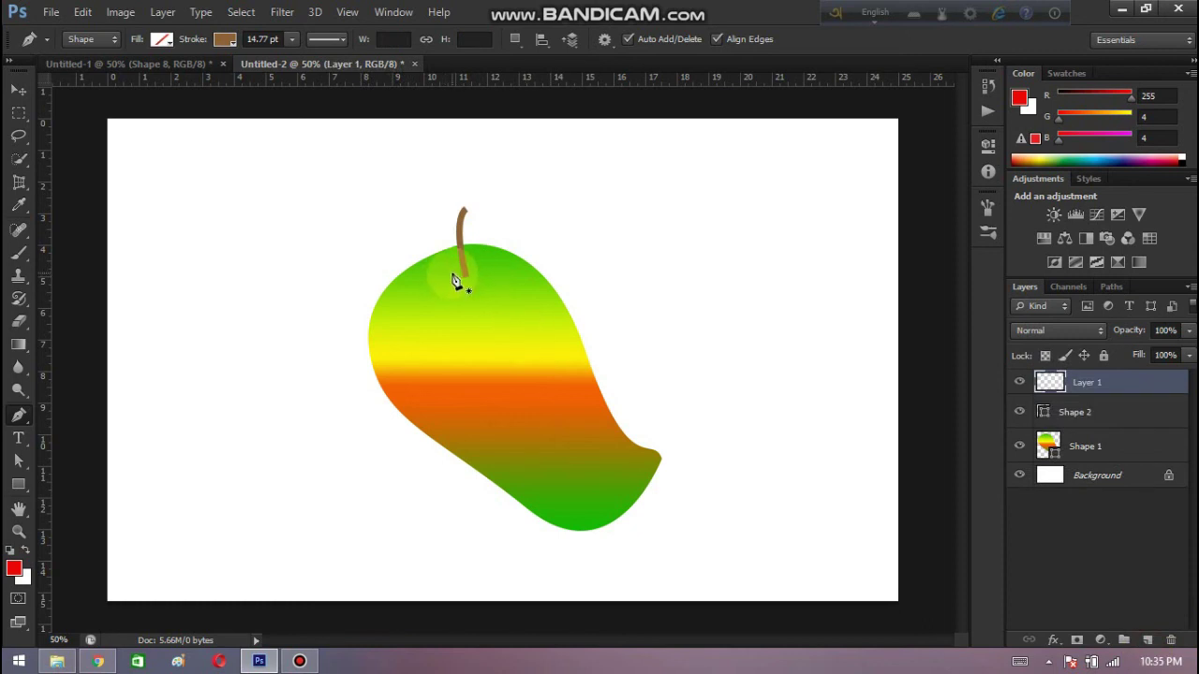
left_click(452, 279)
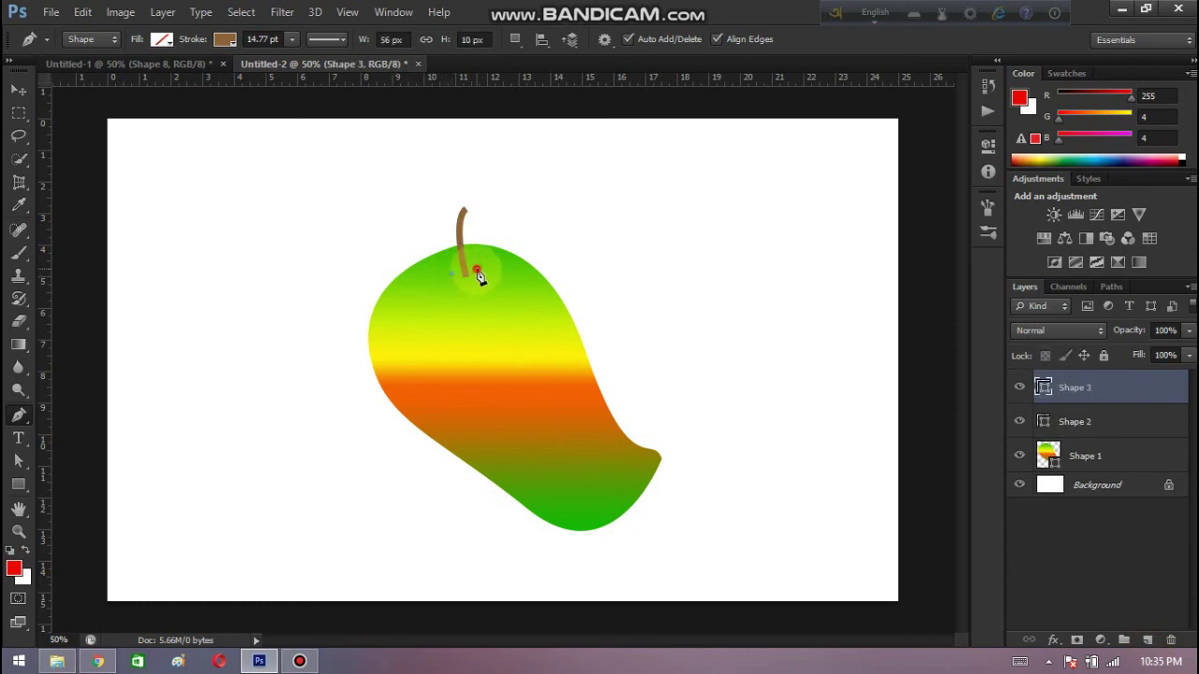
left_click(480, 254)
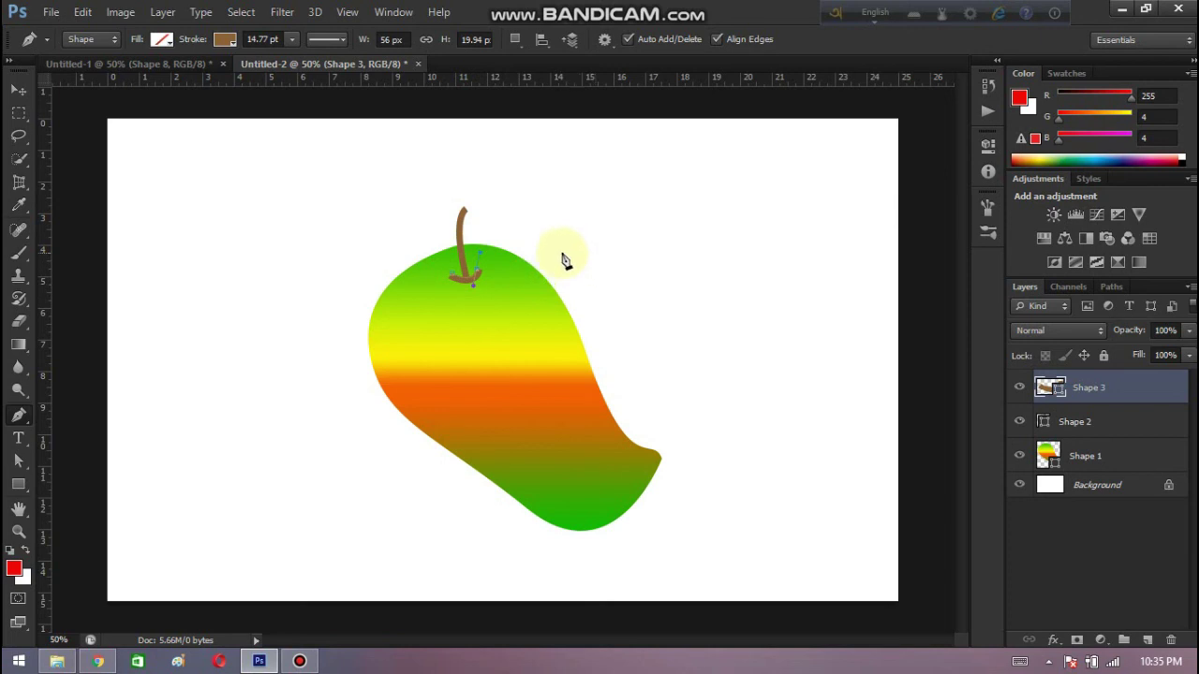
Step: Merge the mango, stem and curl layers into a single layer
left_click(1094, 421, "ctrl")
left_click(1084, 456, "ctrl")
left_click(1096, 484, "ctrl")
key("ctrl+e")
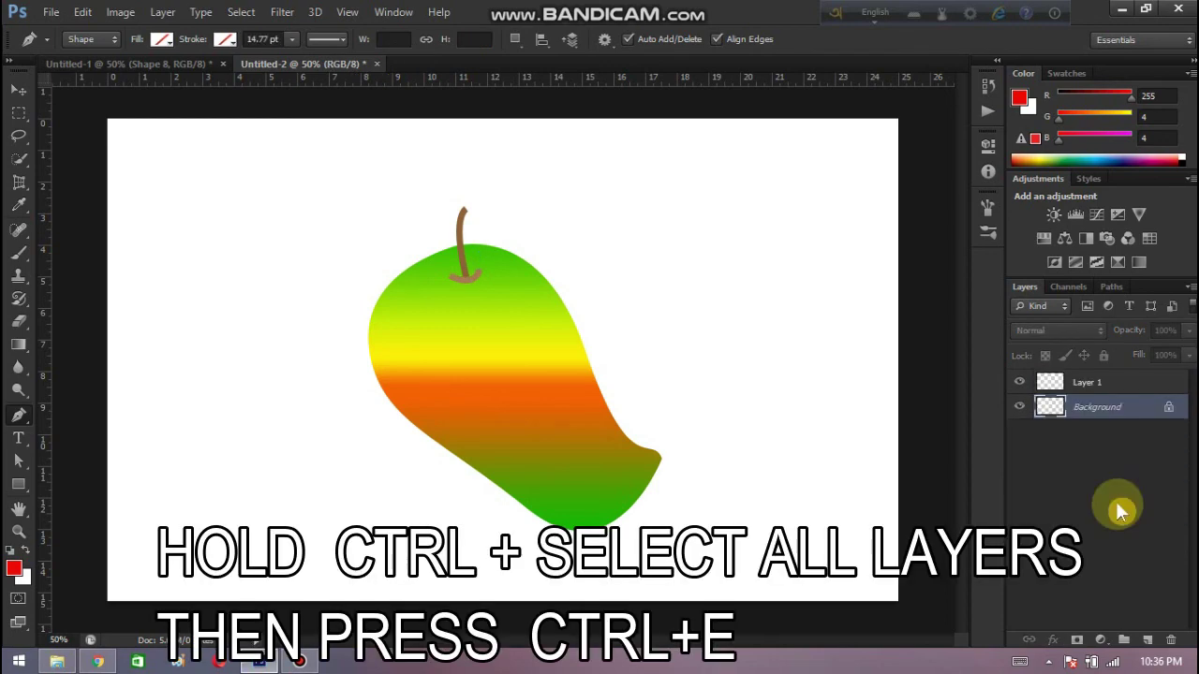
Step: Blur the join where the stem meets the mango
left_click(18, 367)
left_click_drag(437, 289, 454, 281)
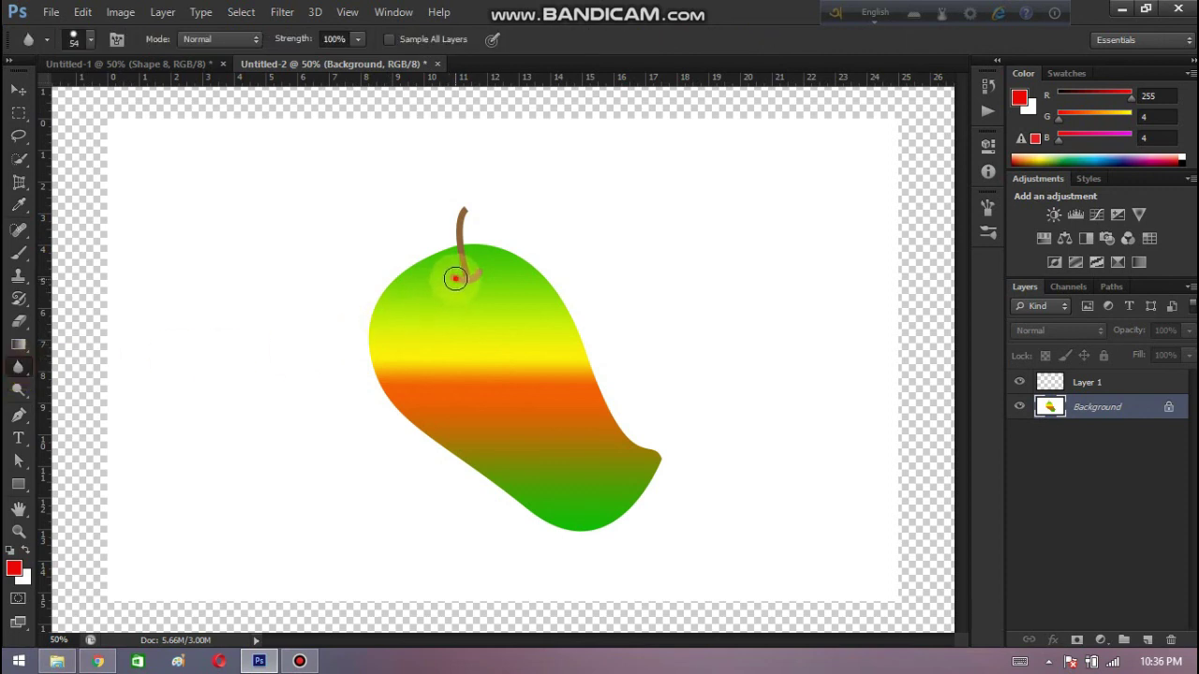
key("p")
left_click(368, 298)
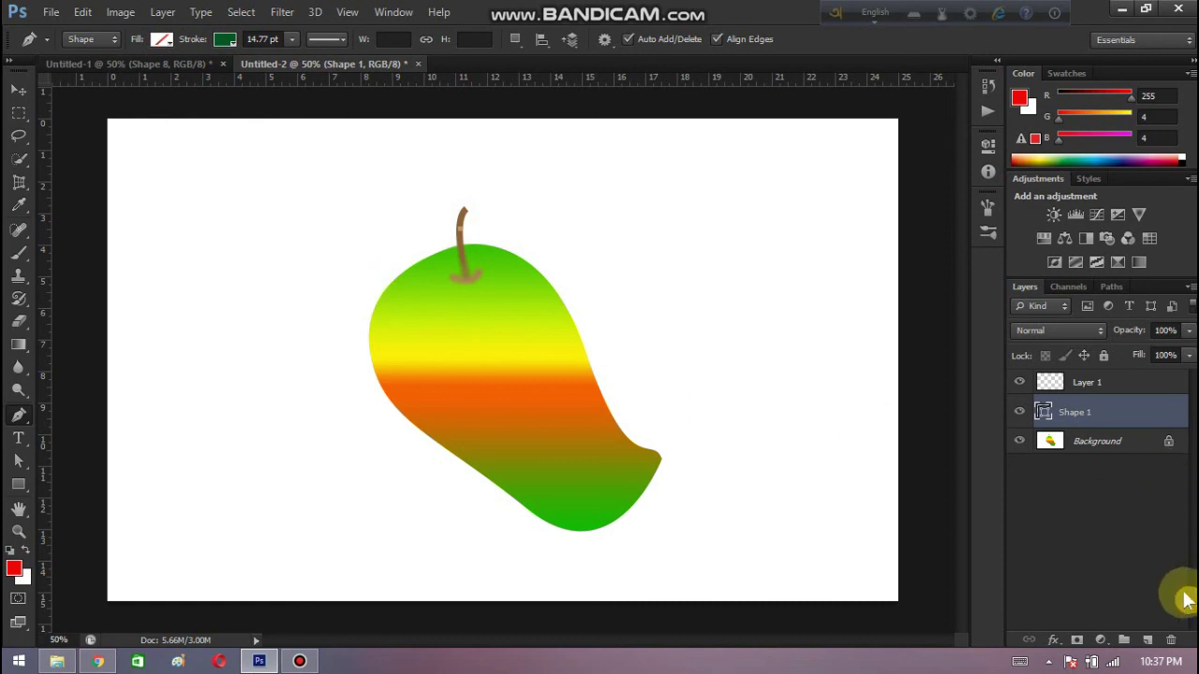
Step: Draw a dark green curved line leftward from the stem on a new layer
left_click(1149, 645)
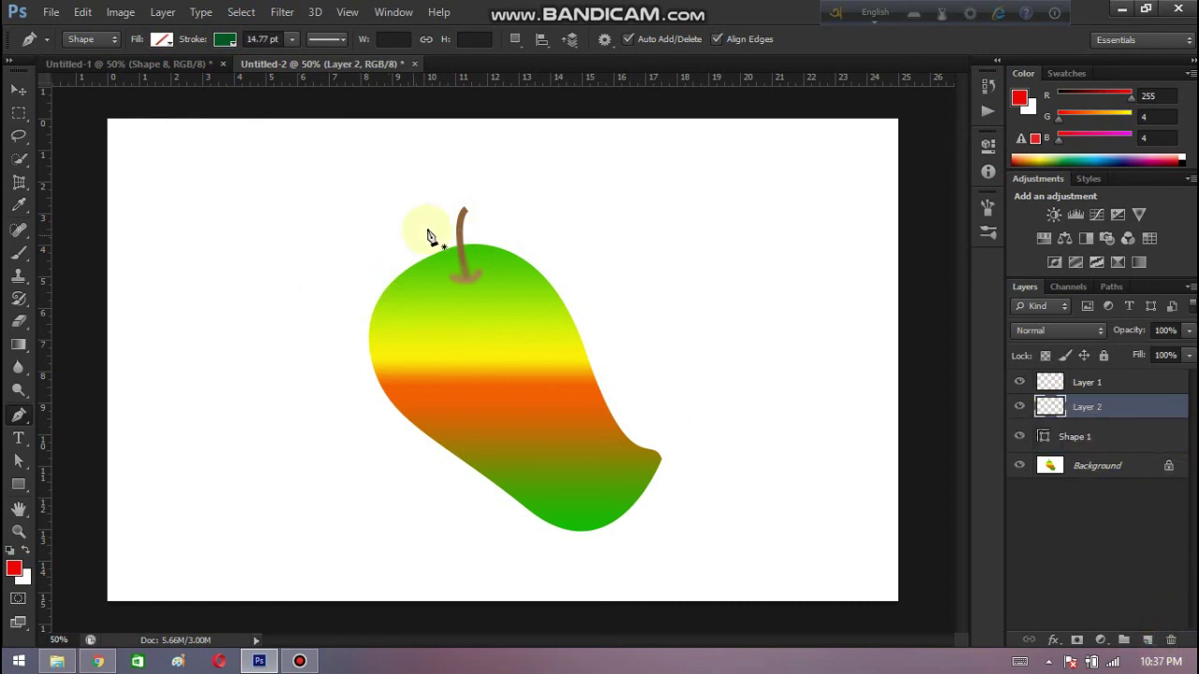
left_click(463, 236)
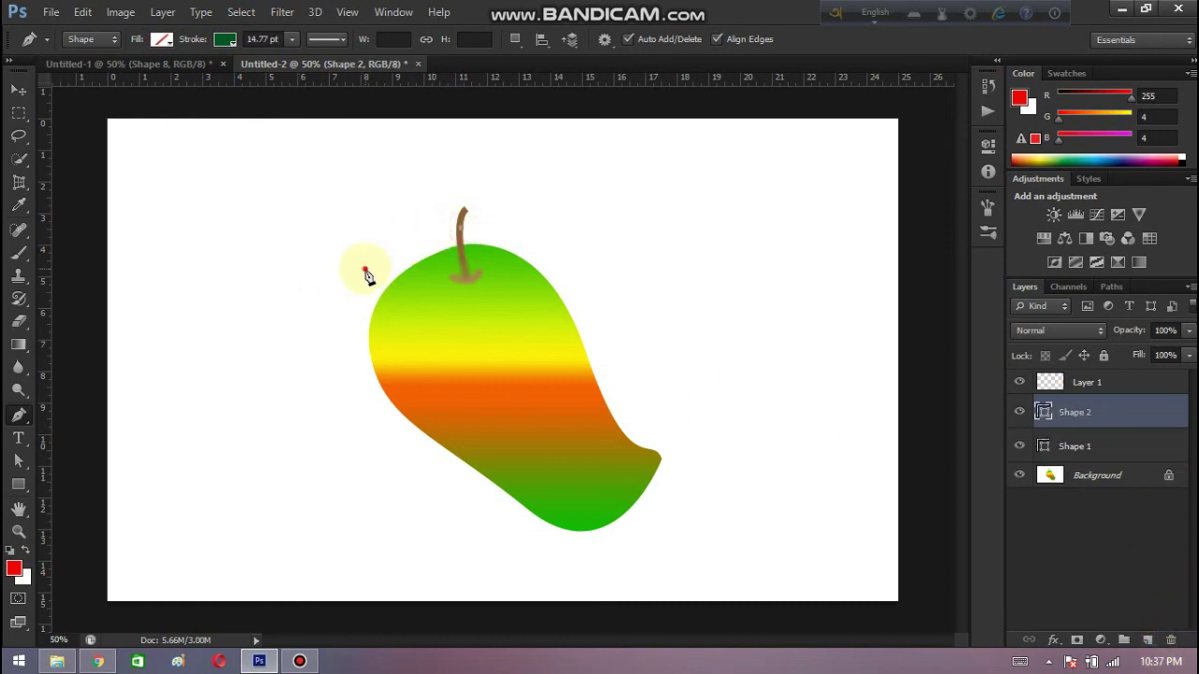
left_click_drag(370, 319, 370, 318)
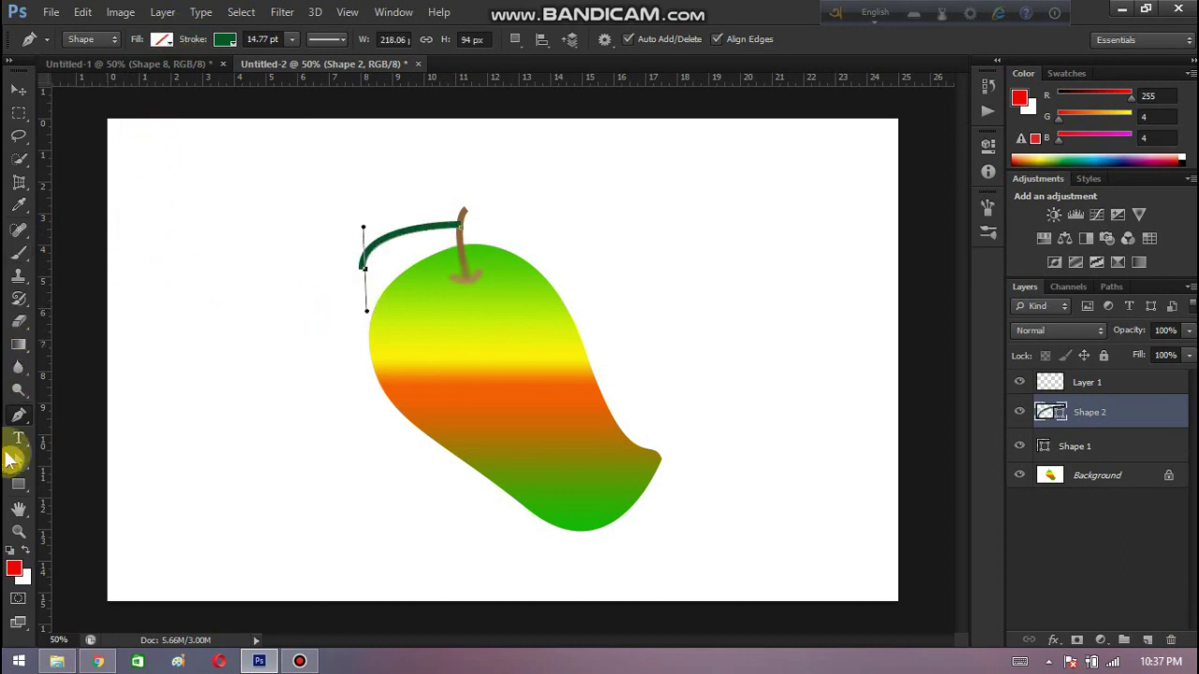
Step: Draw a gradient-filled leaf from the stem, place it below the green line, and stretch its tip
left_click(1148, 640)
left_click(459, 225)
left_click_drag(358, 305, 352, 376)
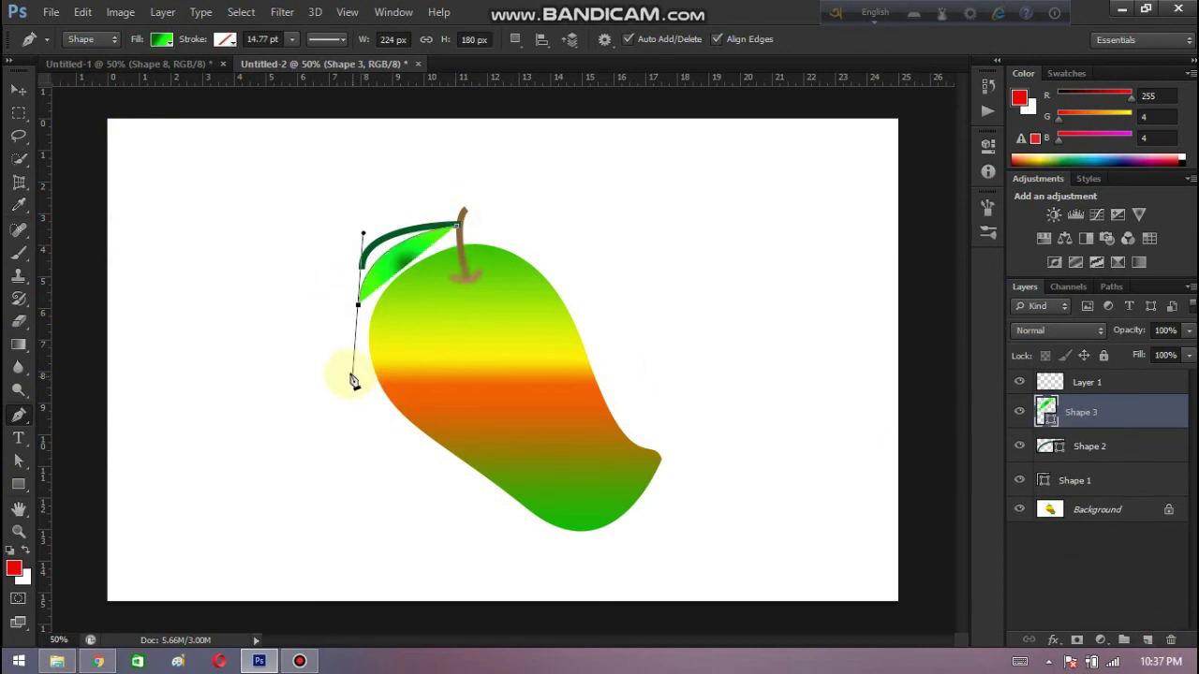
left_click_drag(456, 225, 689, 363)
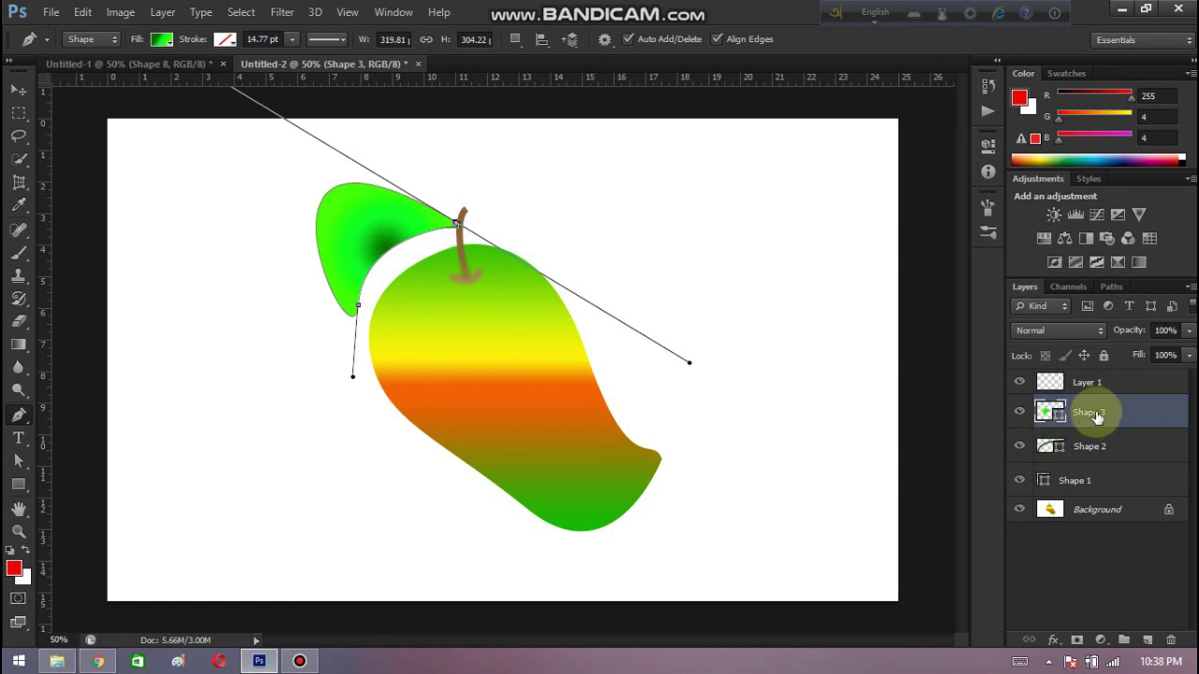
left_click_drag(1096, 412, 1106, 451)
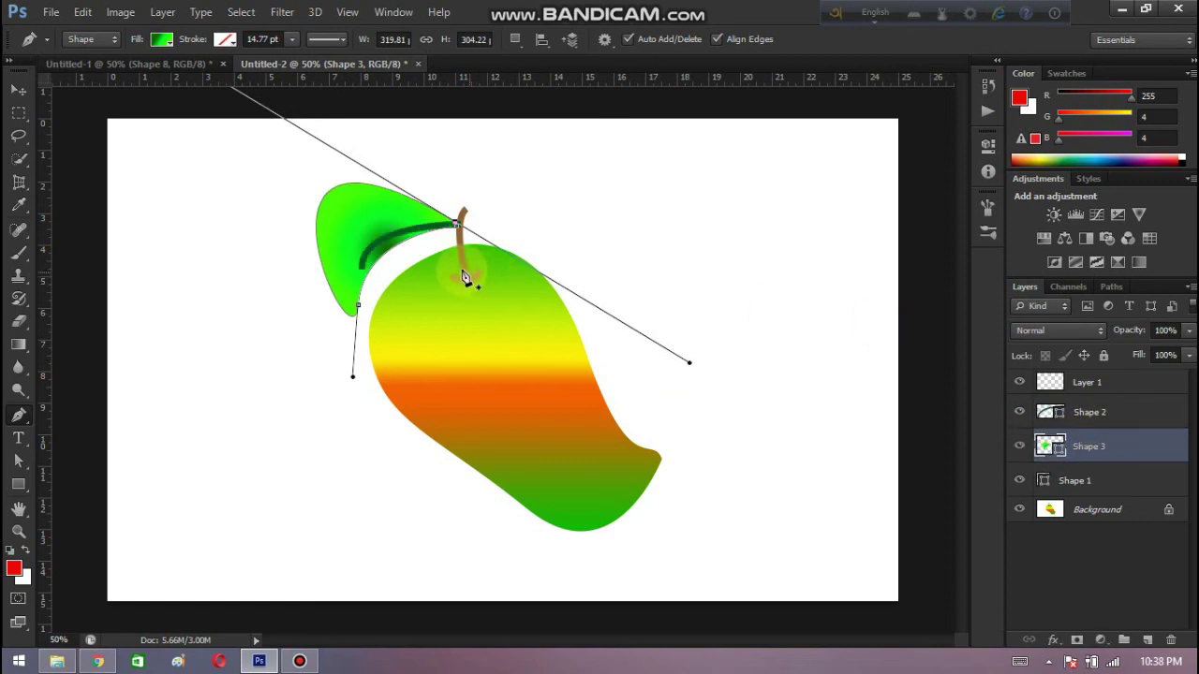
left_click_drag(431, 288, 309, 334)
left_click(249, 369, "ctrl")
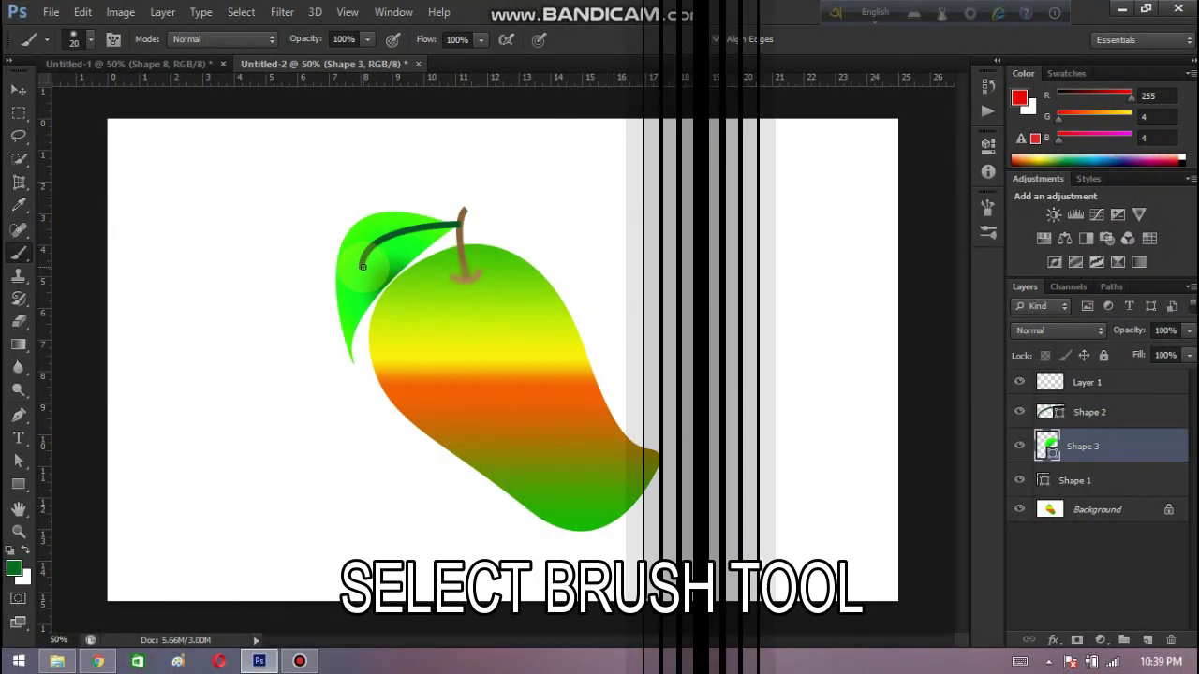
Step: Paint the dark green midrib and branching side veins on the leaf, trimming the lower-left vein end
left_click_drag(362, 269, 349, 343)
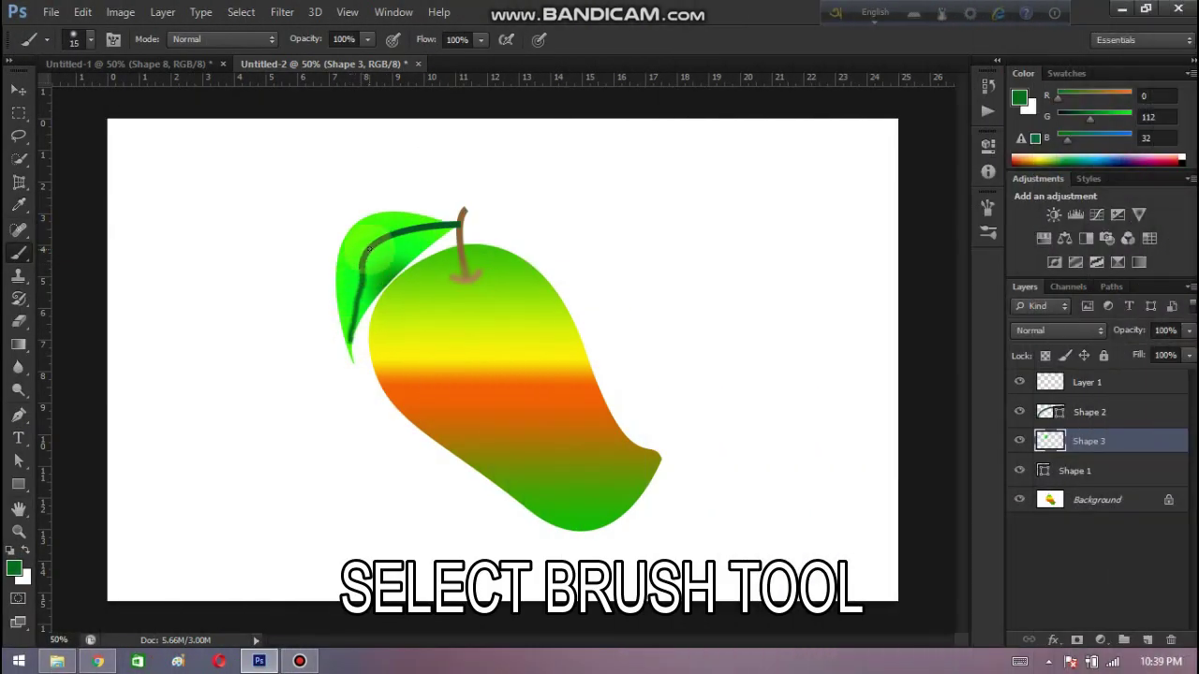
left_click_drag(408, 234, 410, 256)
left_click_drag(386, 240, 389, 253)
mouse_move(330, 286)
left_mouse_down()
mouse_move(441, 225)
mouse_move(360, 281)
mouse_move(326, 287)
left_mouse_up()
left_click(19, 321)
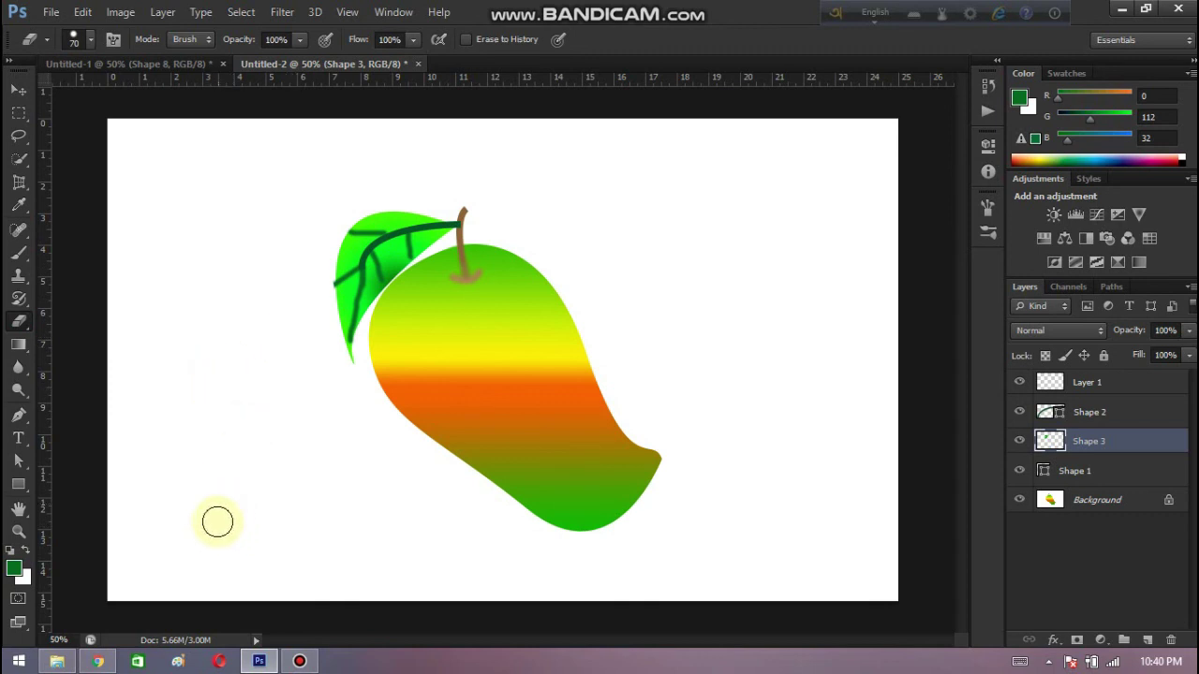
left_click(98, 662)
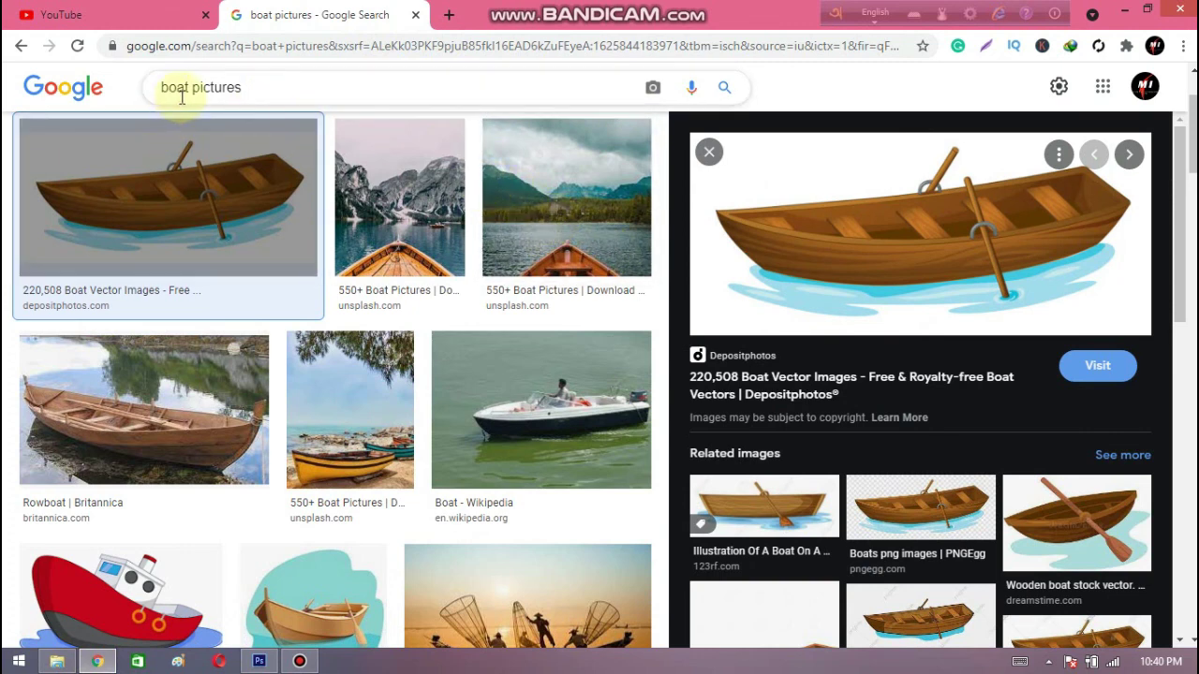
left_click(250, 86)
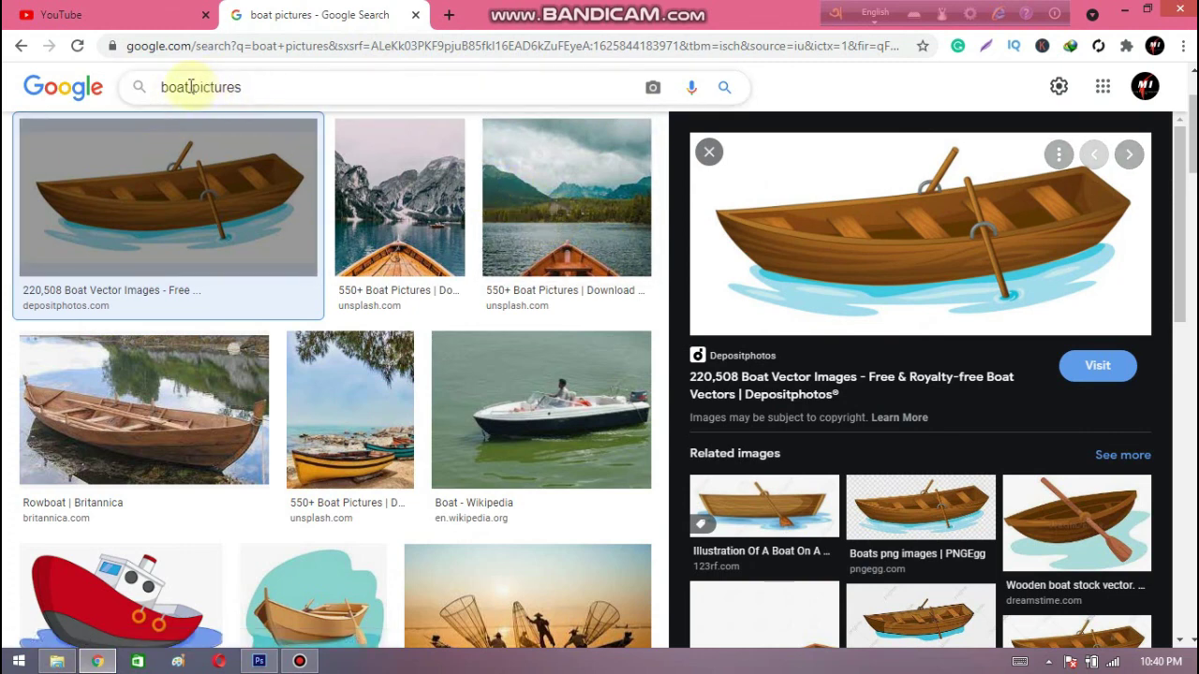
double_click(164, 86)
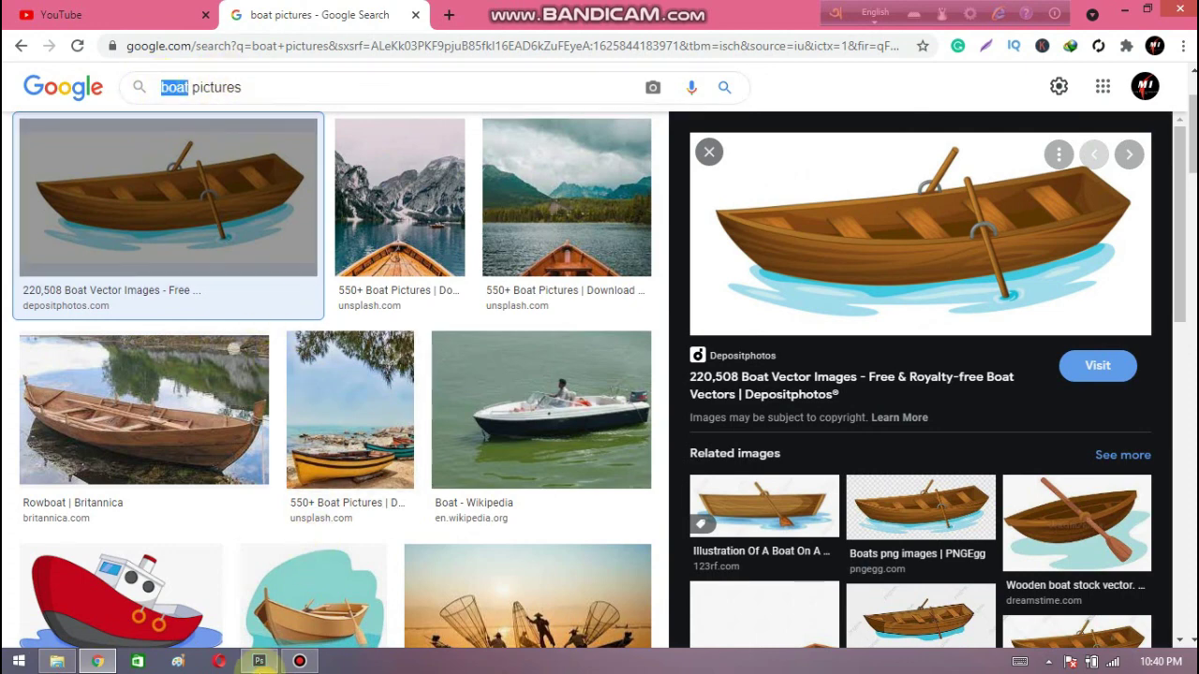
left_click(259, 661)
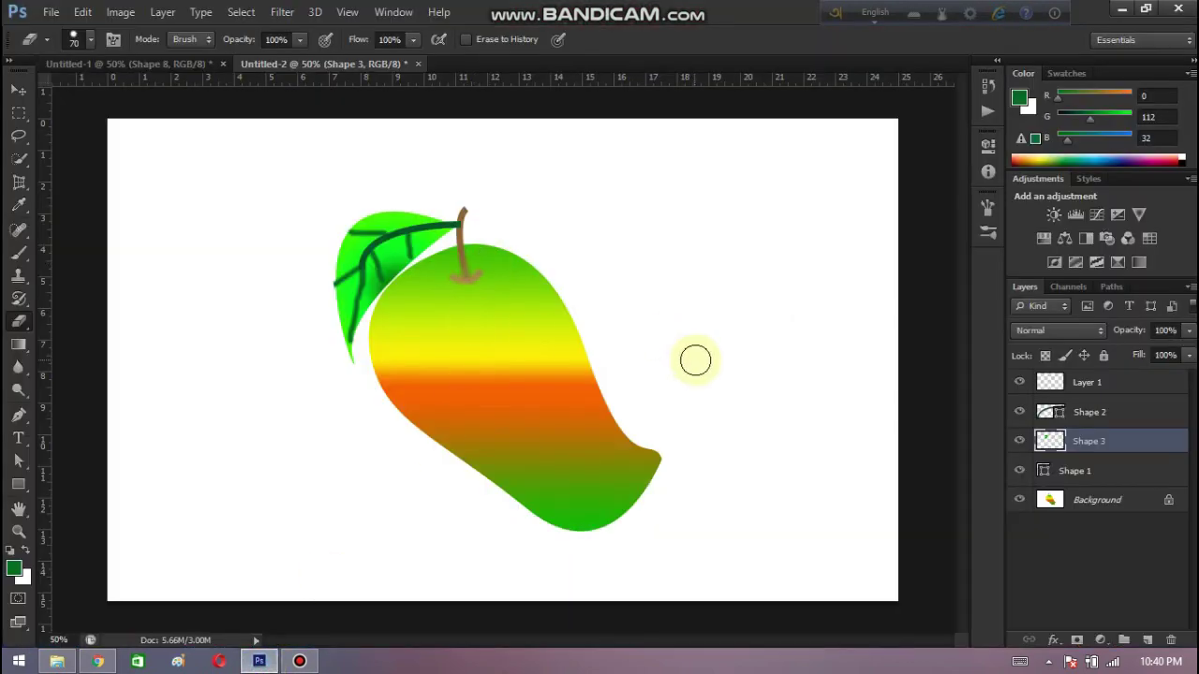
Step: On a new layer, start a Pen shape outline from the stem down the mango's right side
left_click(1148, 640)
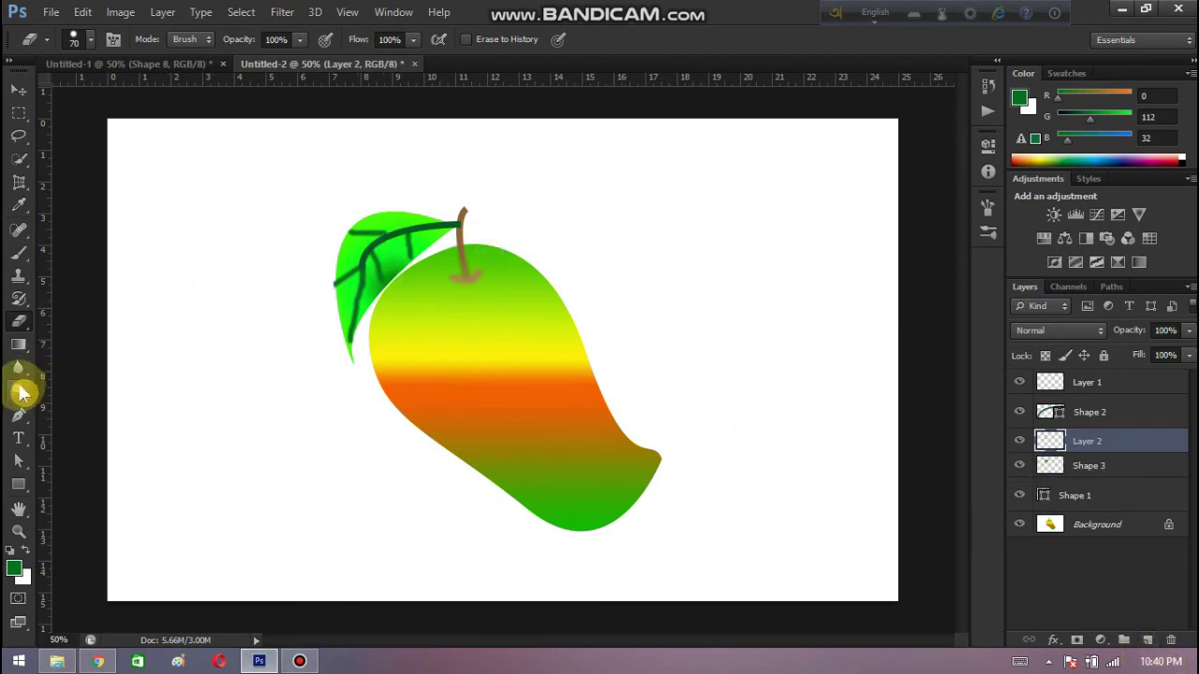
left_click(19, 414)
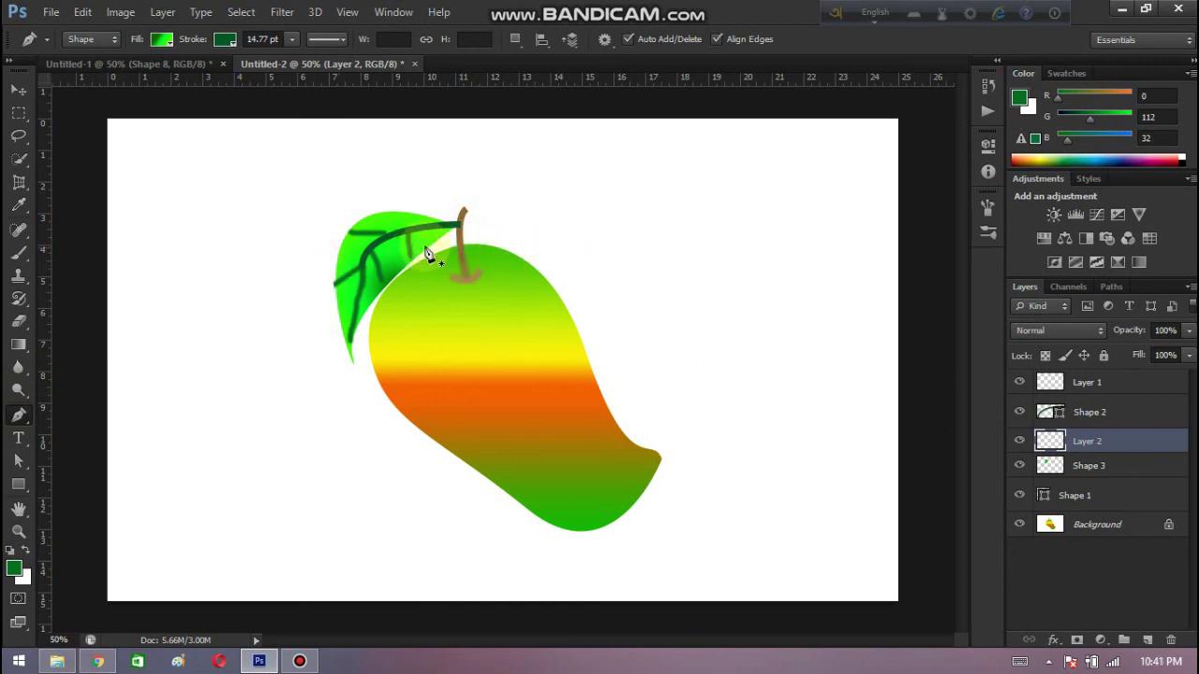
left_click(460, 253)
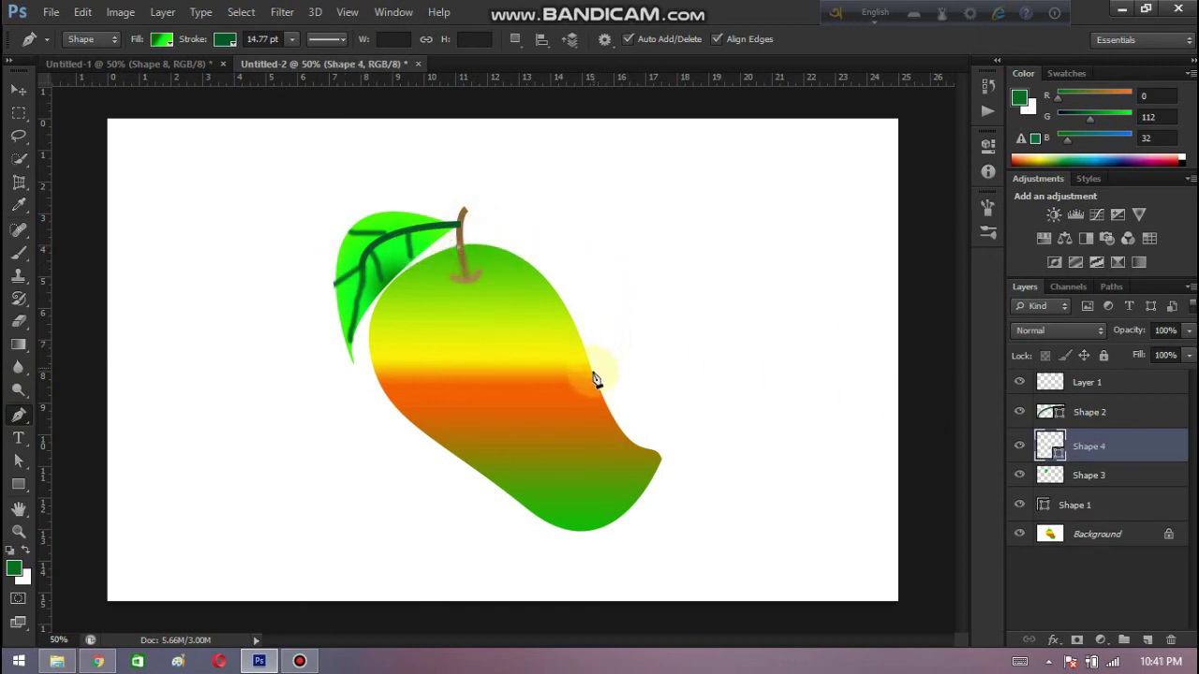
left_click(593, 372)
left_click_drag(596, 440, 639, 527)
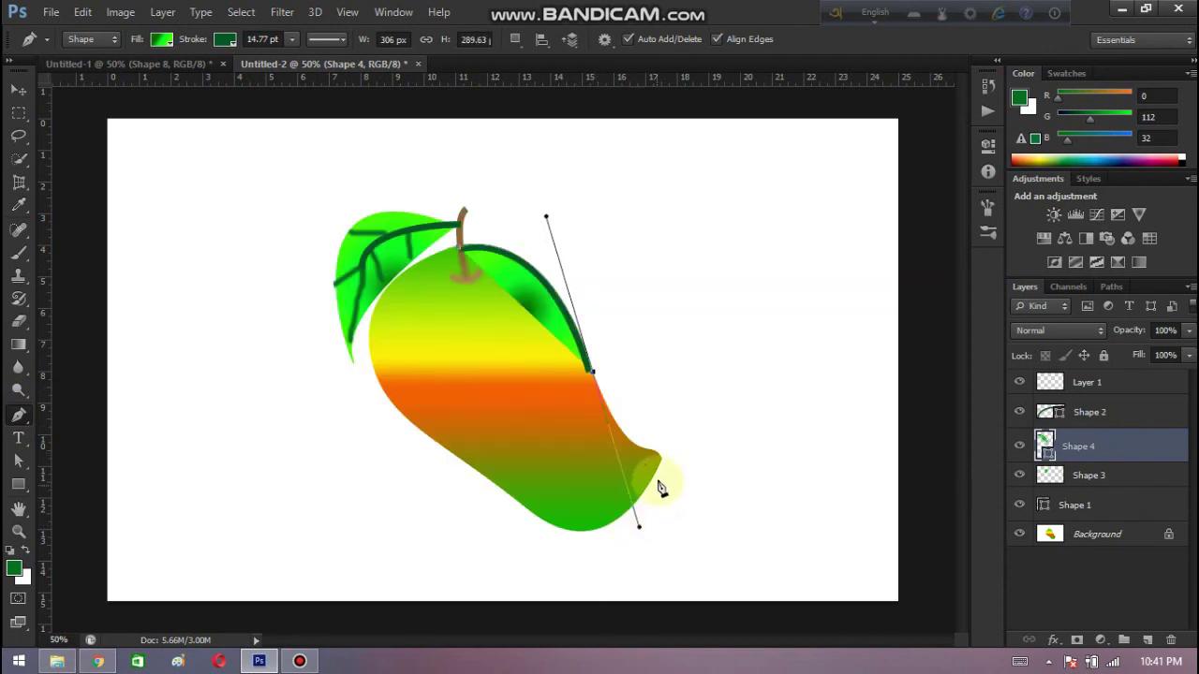
Step: Trace the outline around the mango's tip, bottom and left side, then close and commit the shape
left_click(660, 464)
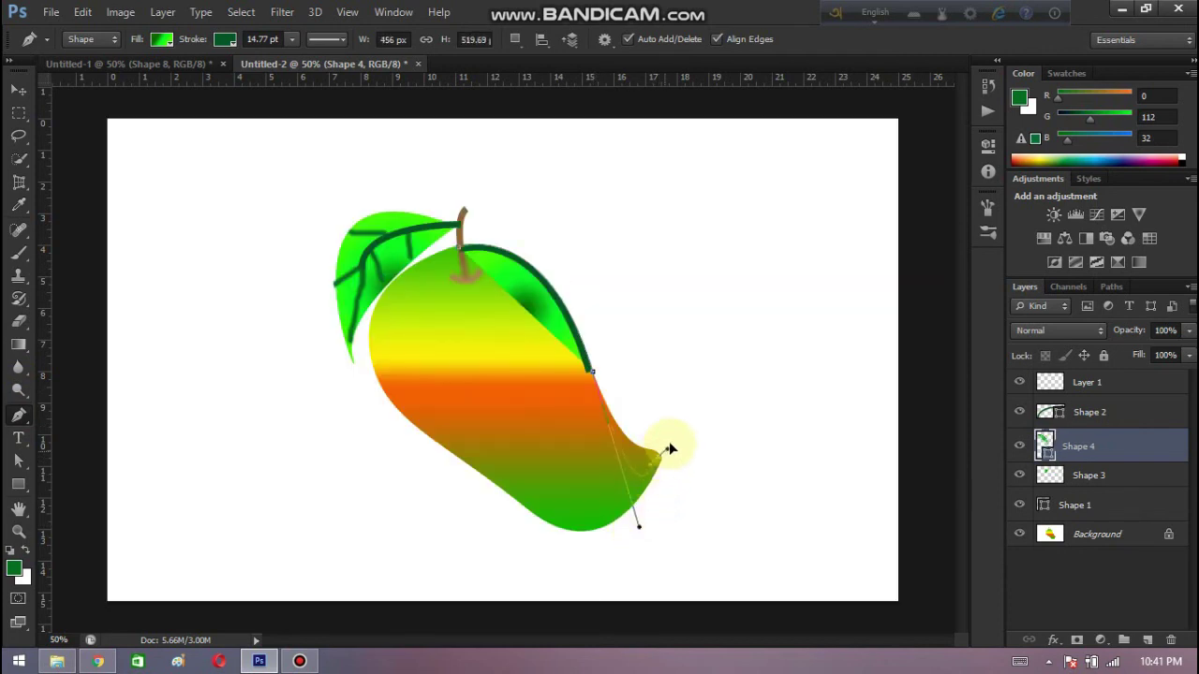
left_click_drag(669, 448, 653, 519)
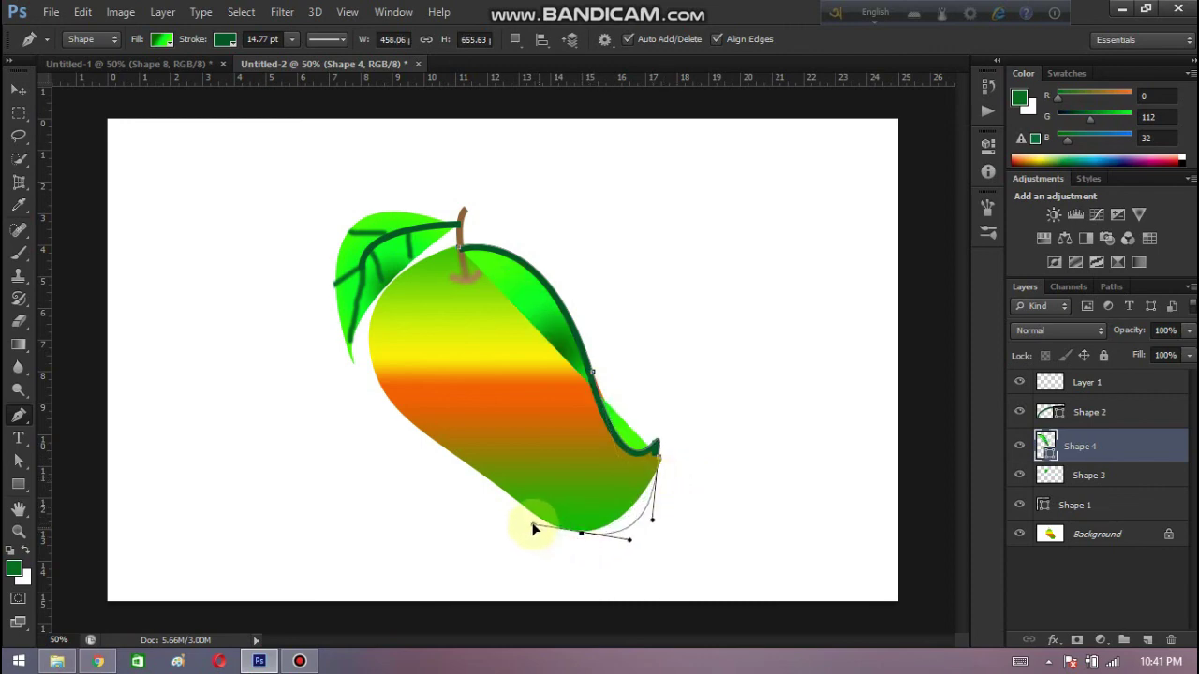
left_click_drag(534, 529, 528, 523)
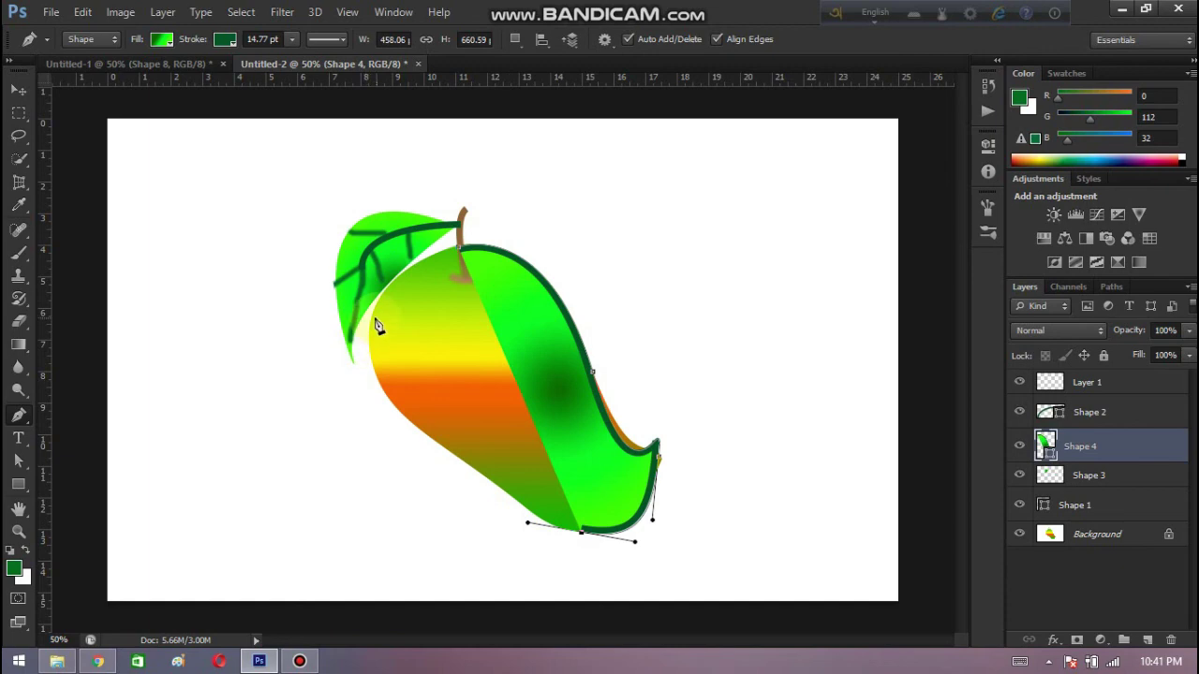
mouse_move(374, 320)
left_mouse_down()
mouse_move(410, 254)
mouse_move(475, 266)
left_mouse_up()
left_click(459, 253)
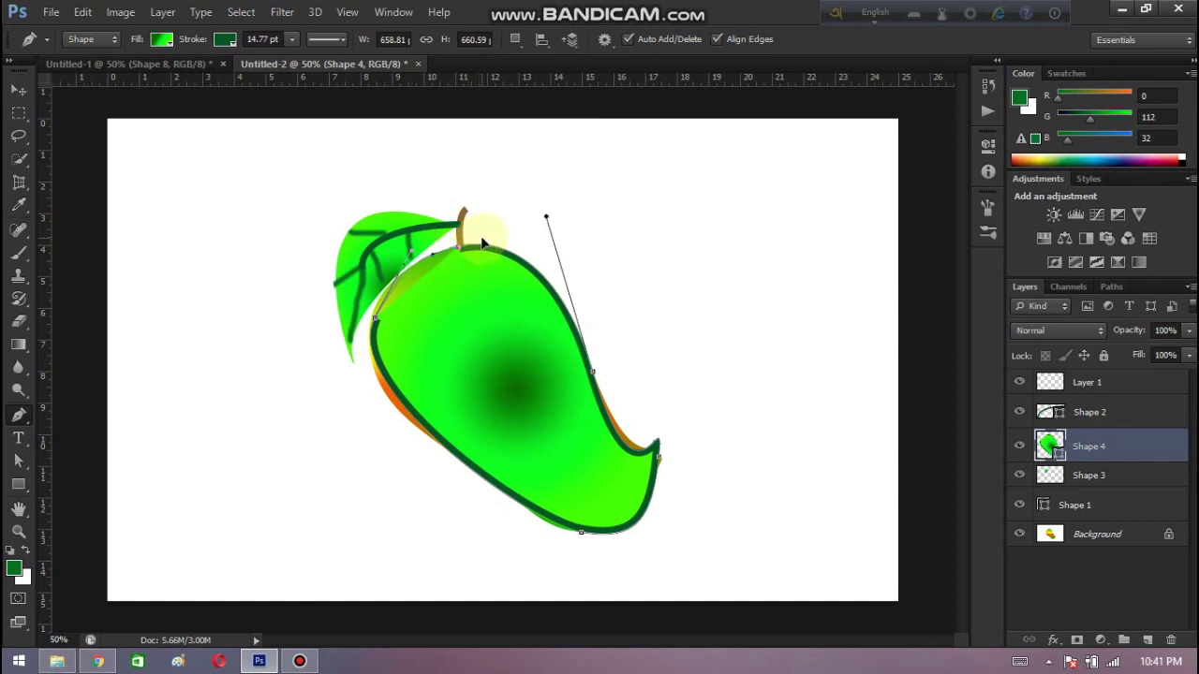
key("Return")
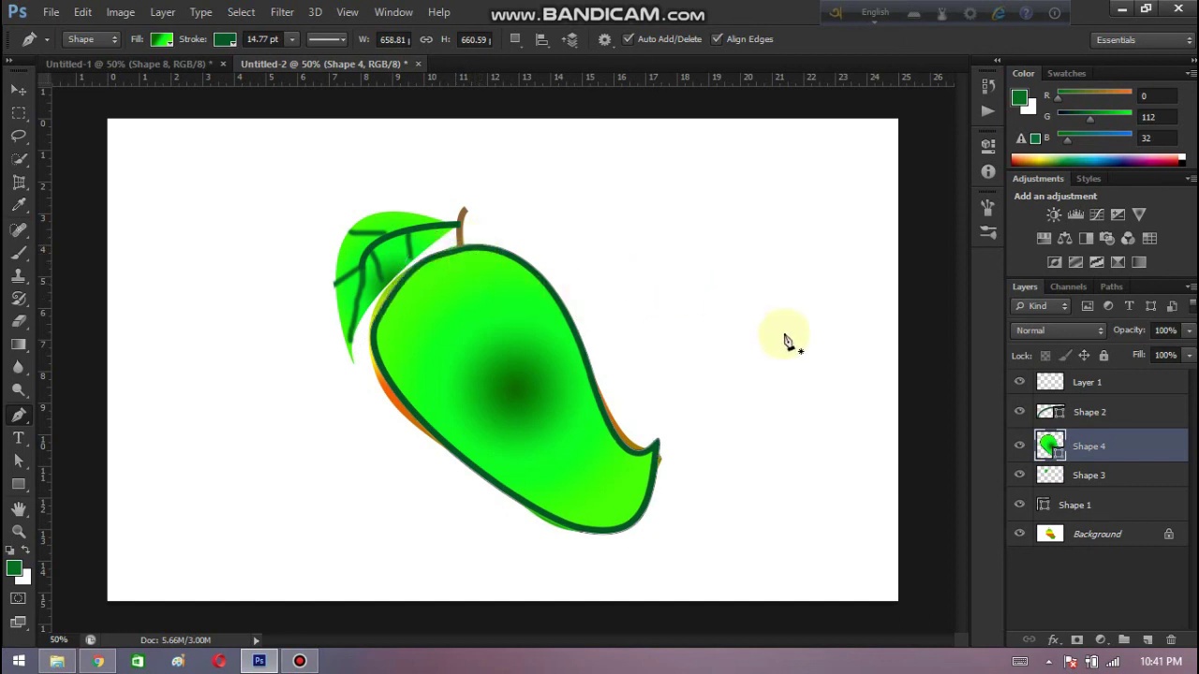